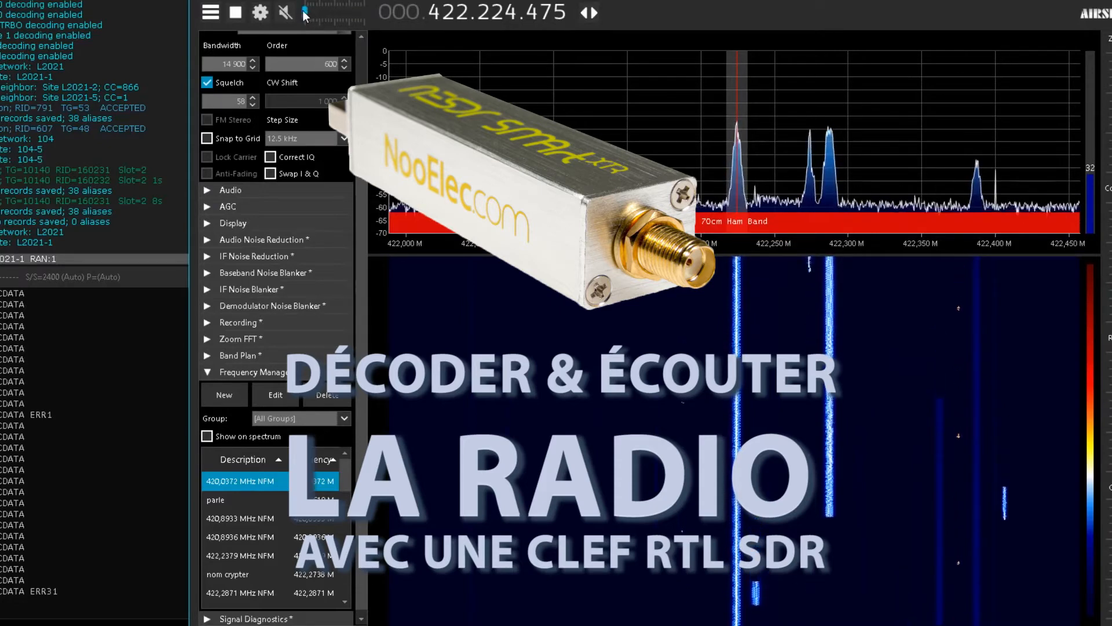
Raise the receiver's audio volume to maximum and look down the saved frequency list.
{"action": "left_click_drag", "start_coordinate": [305, 13], "coordinate": [368, 16]}
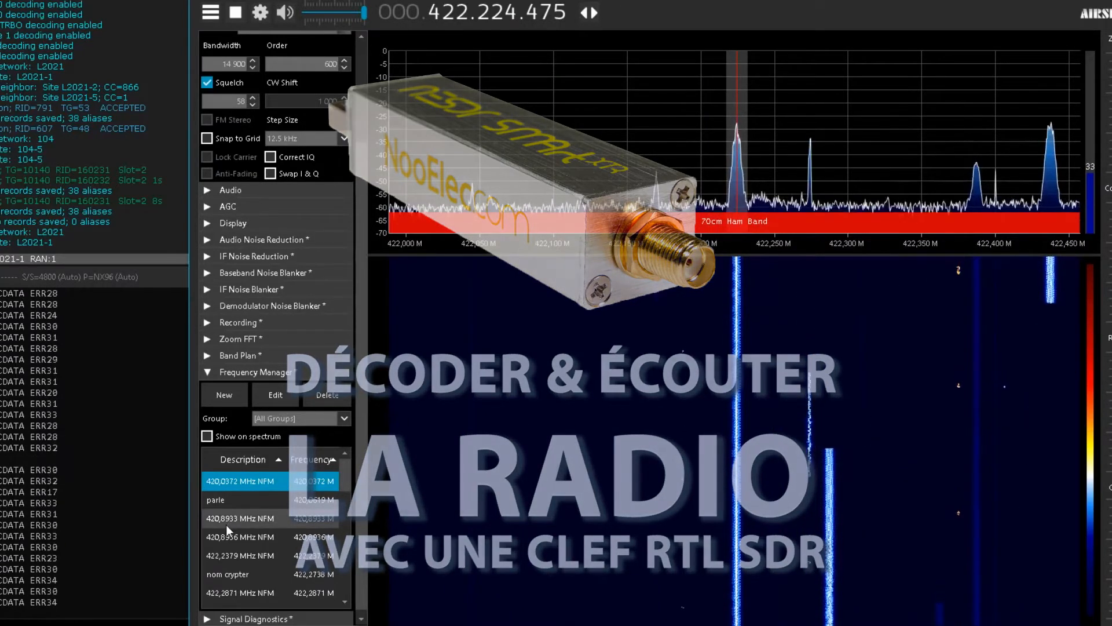
{"action": "scroll", "coordinate": [227, 523], "scroll_direction": "down", "scroll_amount": 2}
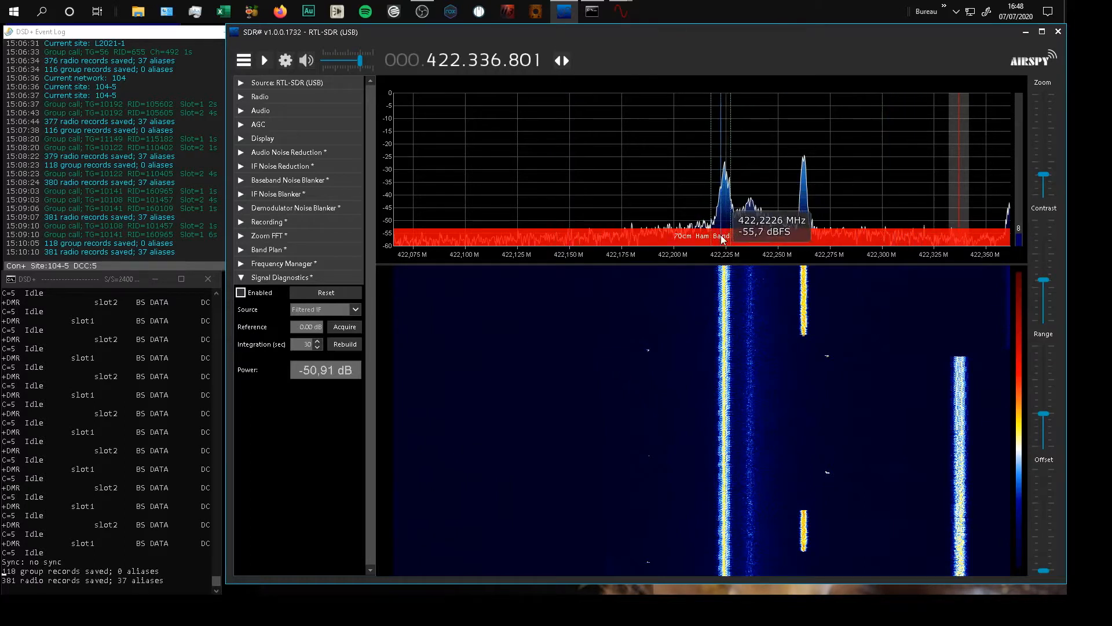
Start the receiver and tune to the continuous signal at about 422.225 MHz.
{"action": "left_click", "coordinate": [266, 61]}
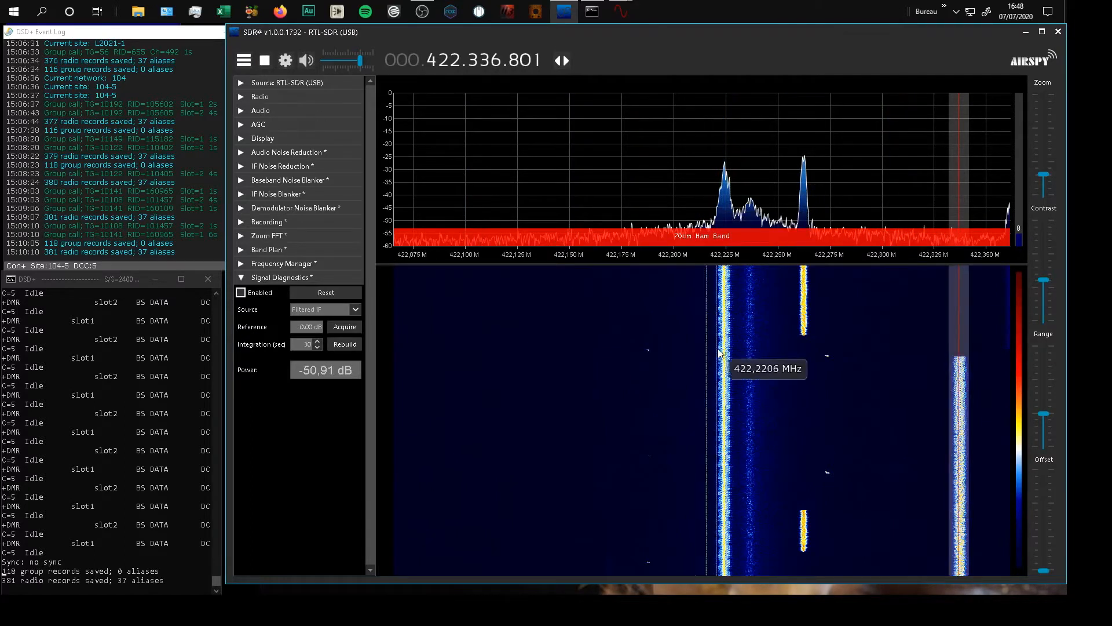
{"action": "left_click", "coordinate": [725, 326]}
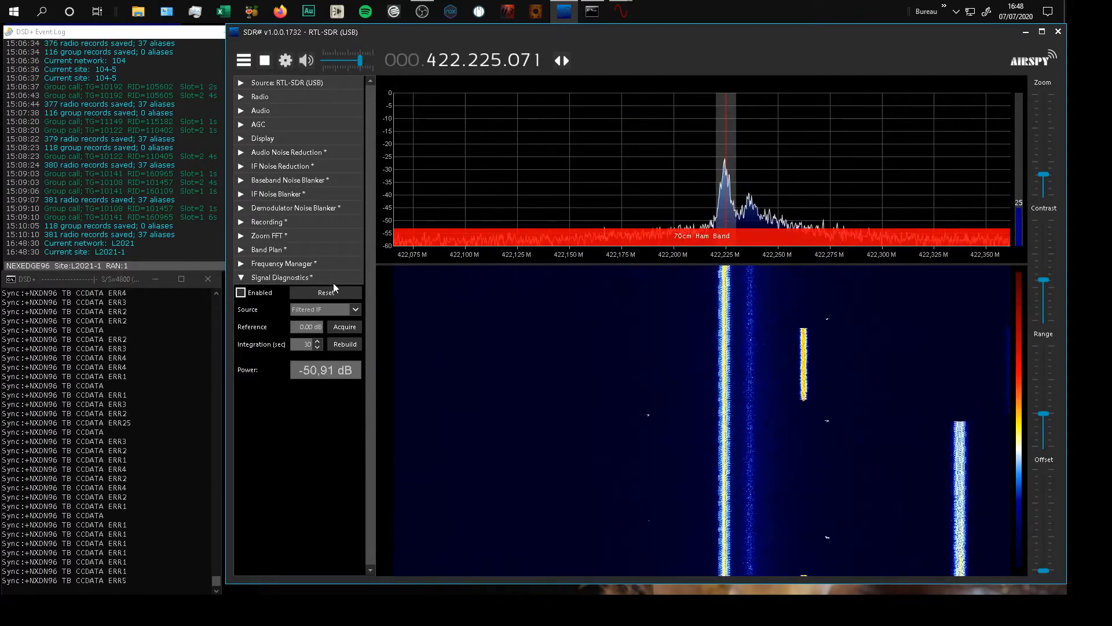
Collapse Signal Diagnostics and tune to the "construction dirige" entry saved in the Frequency Manager.
{"action": "left_click", "coordinate": [248, 278]}
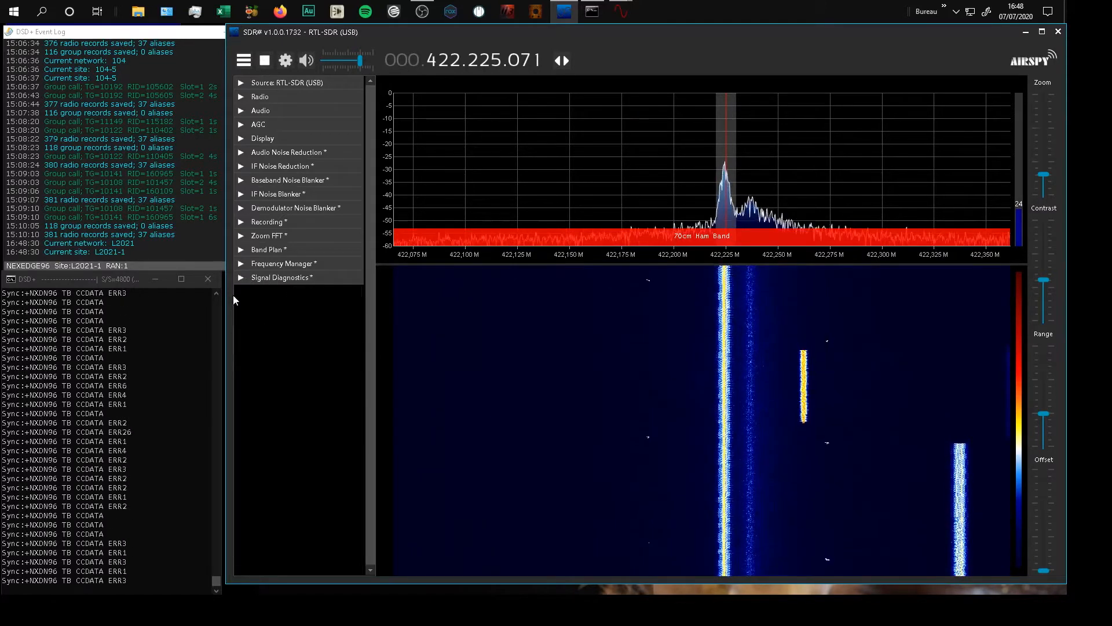
{"action": "left_click", "coordinate": [272, 263]}
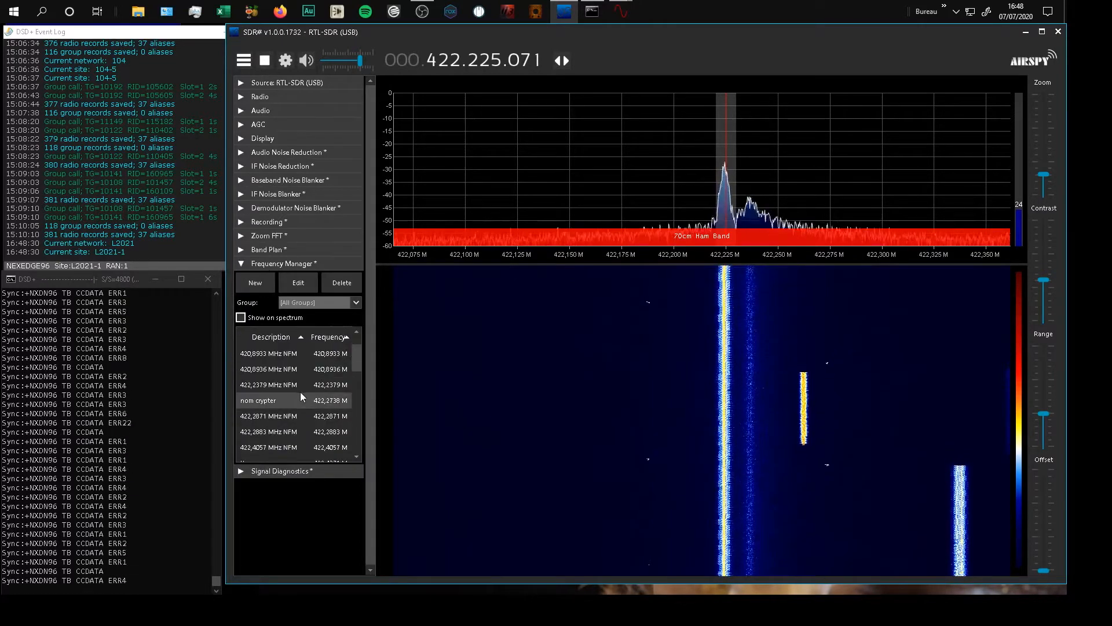
{"action": "scroll", "coordinate": [293, 429], "scroll_direction": "down", "scroll_amount": 1}
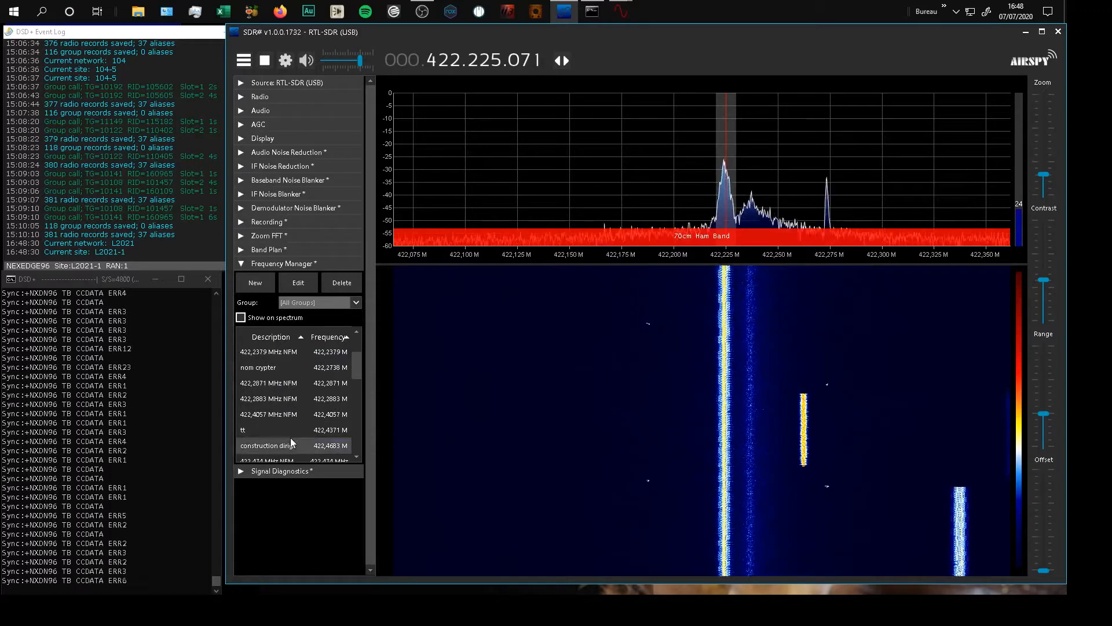
{"action": "double_click", "coordinate": [291, 445]}
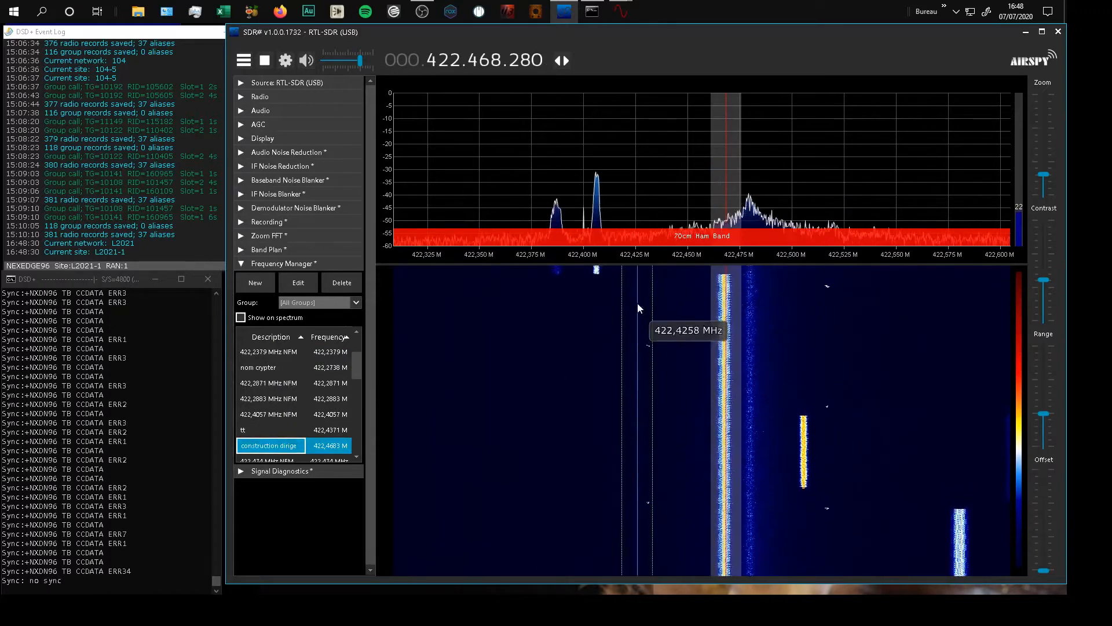
Tune to the voice signal at about 422.406 MHz and stop the receiver after listening to it.
{"action": "left_click", "coordinate": [596, 445]}
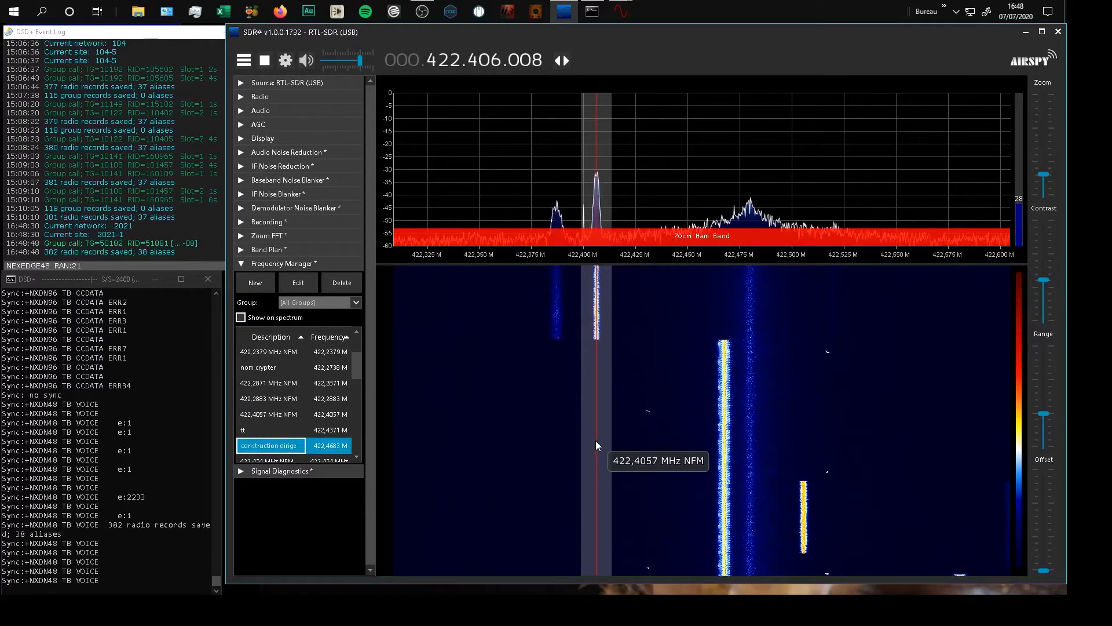
{"action": "left_click", "coordinate": [265, 65]}
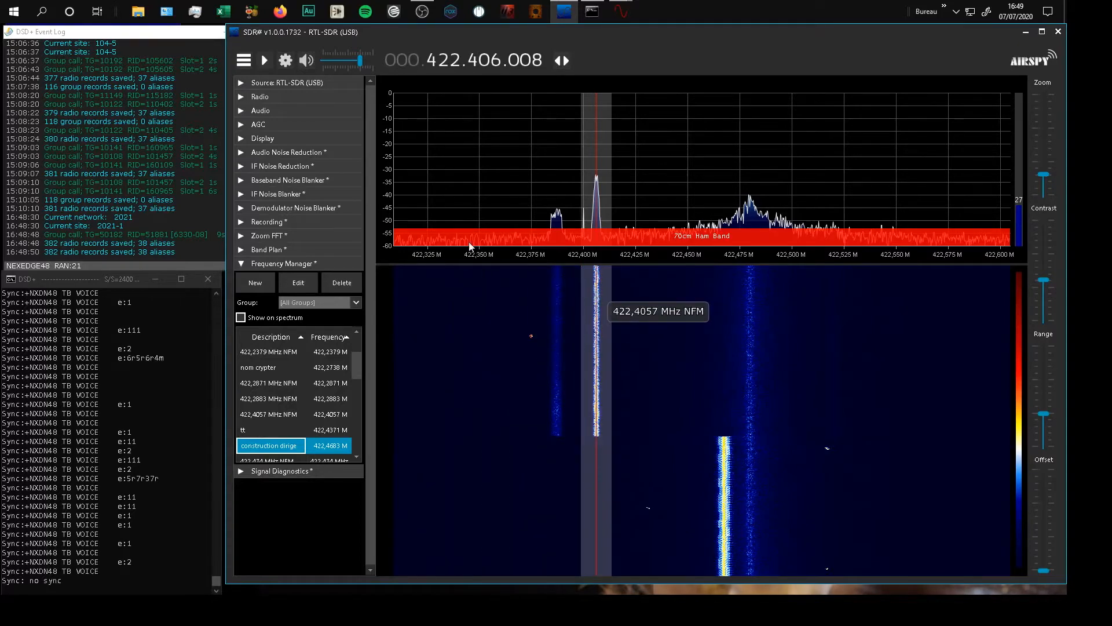
Open the Windows Sound settings from the Control Panel and show the recording devices.
{"action": "left_click", "coordinate": [166, 11]}
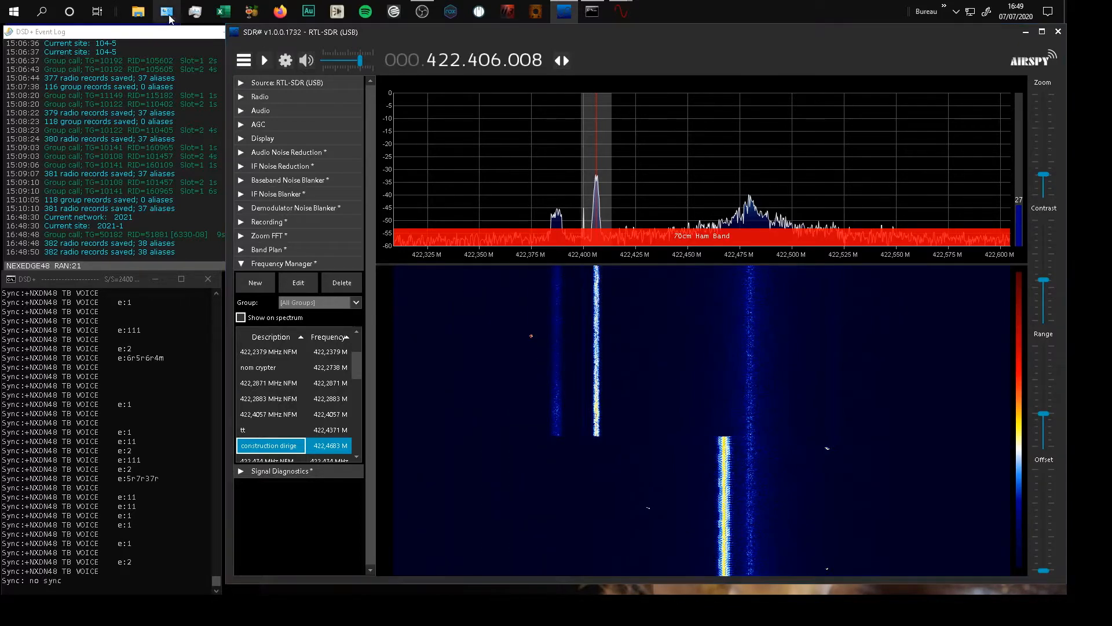
{"action": "scroll", "coordinate": [532, 404], "scroll_direction": "down", "scroll_amount": 3}
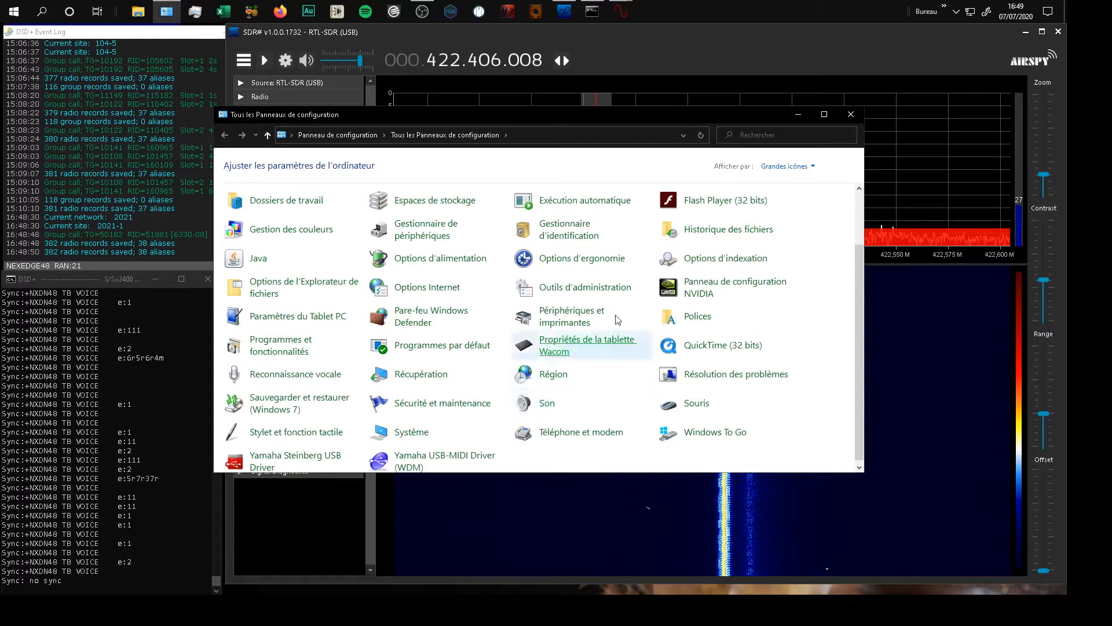
{"action": "left_click", "coordinate": [849, 115]}
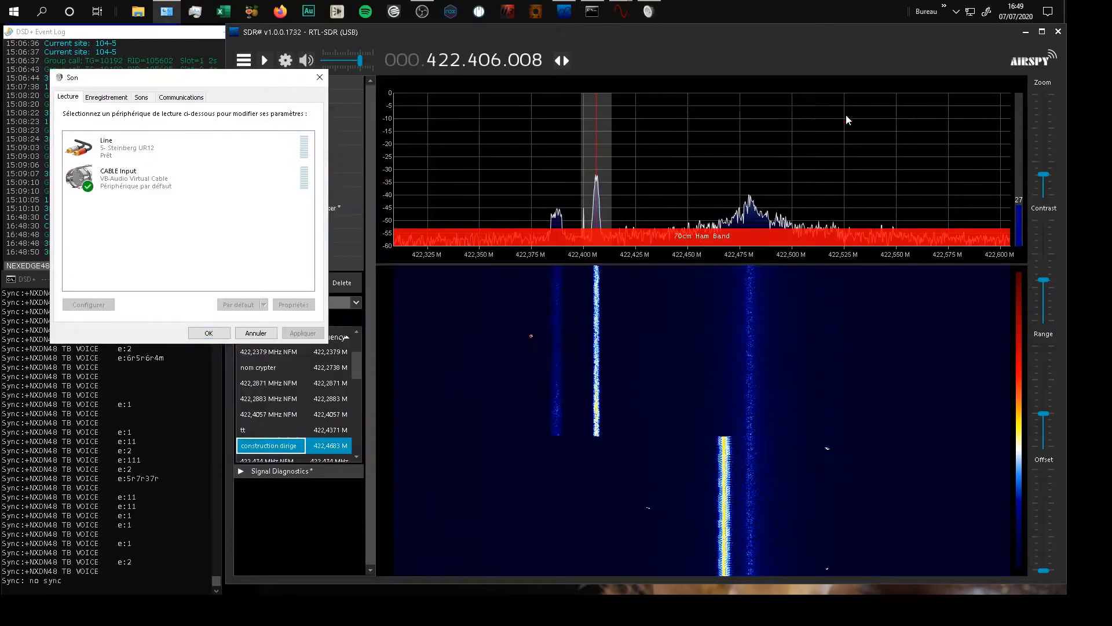
{"action": "left_click", "coordinate": [101, 96]}
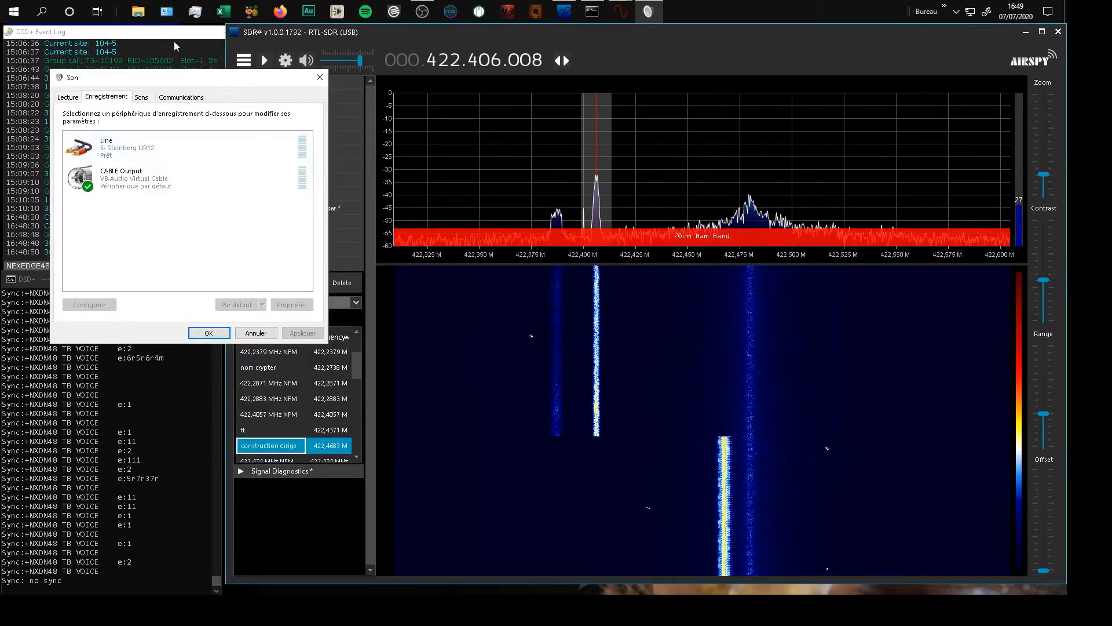
{"action": "left_click_drag", "start_coordinate": [180, 81], "coordinate": [300, 69]}
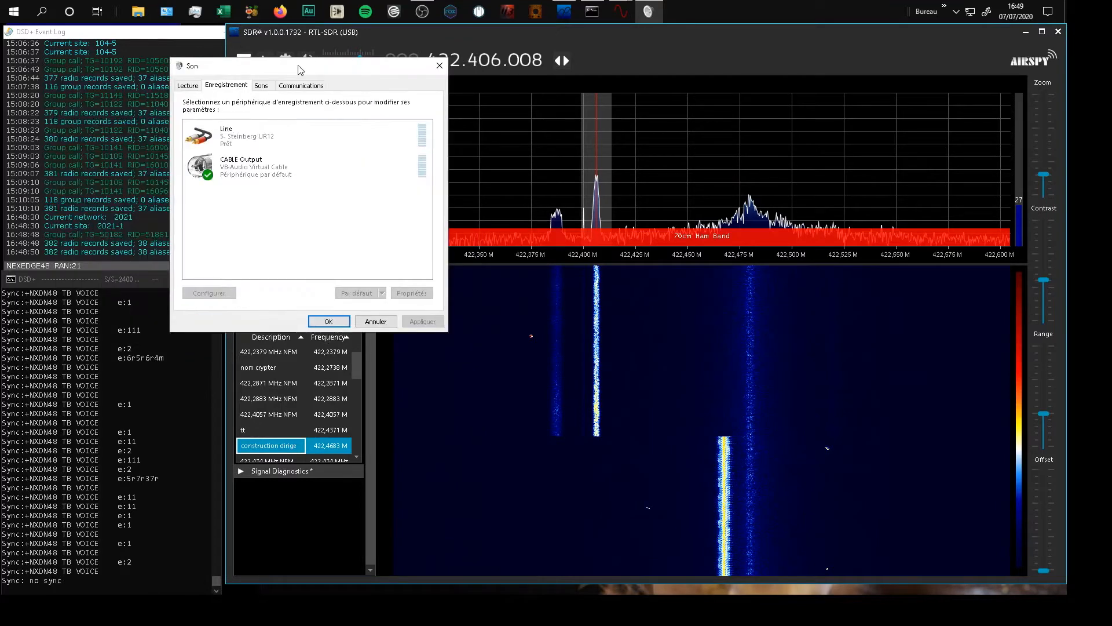
Enable listening to the CABLE Output recording device, played back through Line (5- Steinberg UR12), and move the Sound window aside.
{"action": "left_click", "coordinate": [279, 179]}
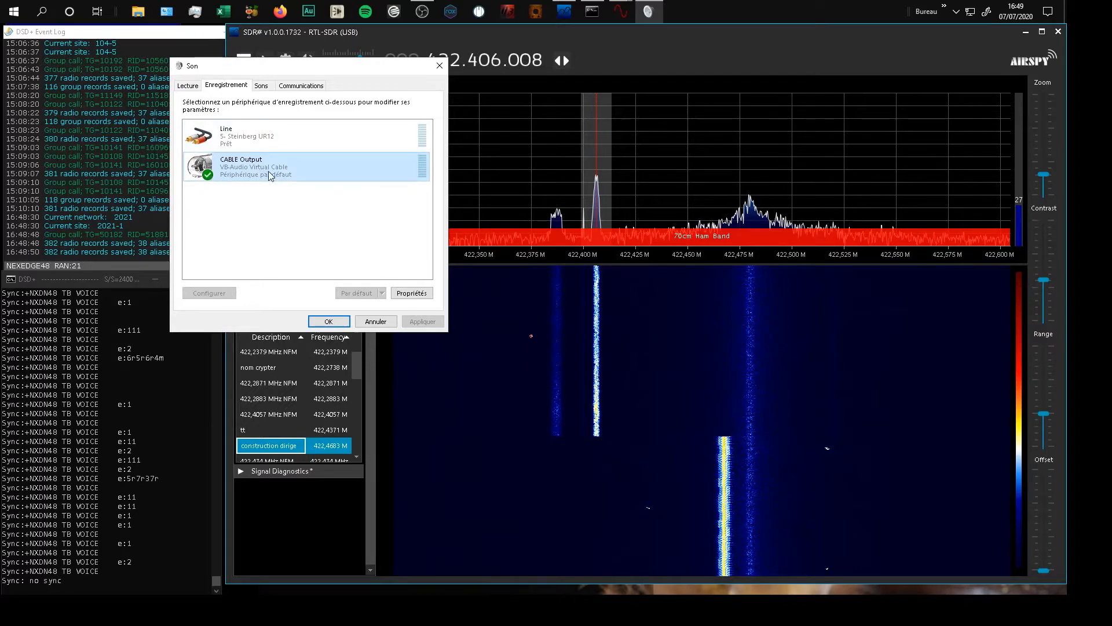
{"action": "left_click", "coordinate": [411, 292]}
{"action": "left_click", "coordinate": [236, 129]}
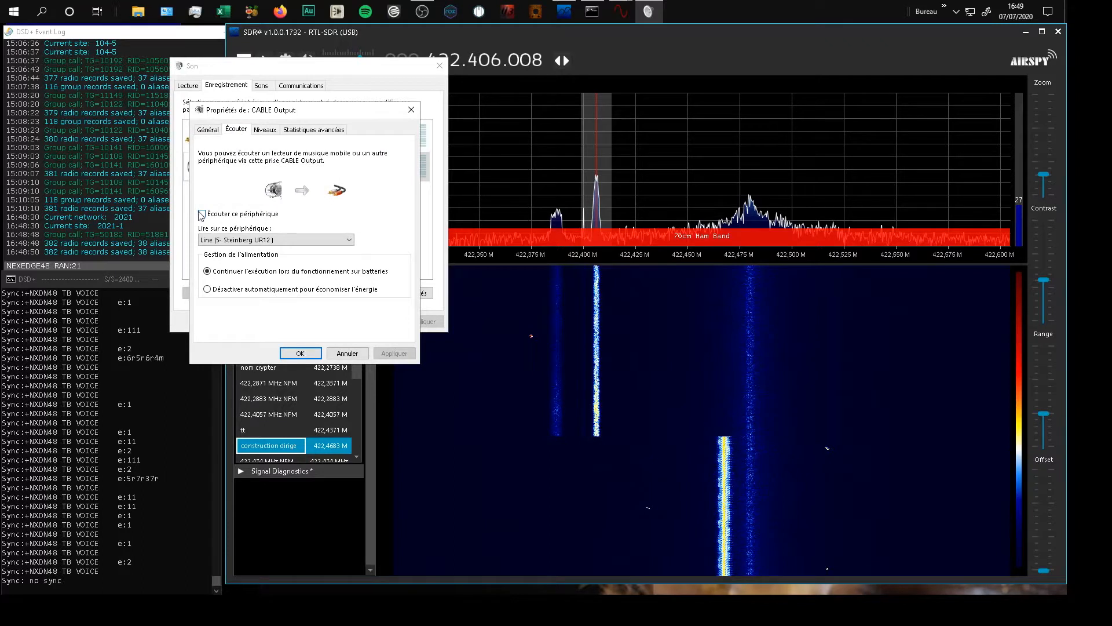
{"action": "left_click", "coordinate": [203, 214]}
{"action": "left_click", "coordinate": [300, 353]}
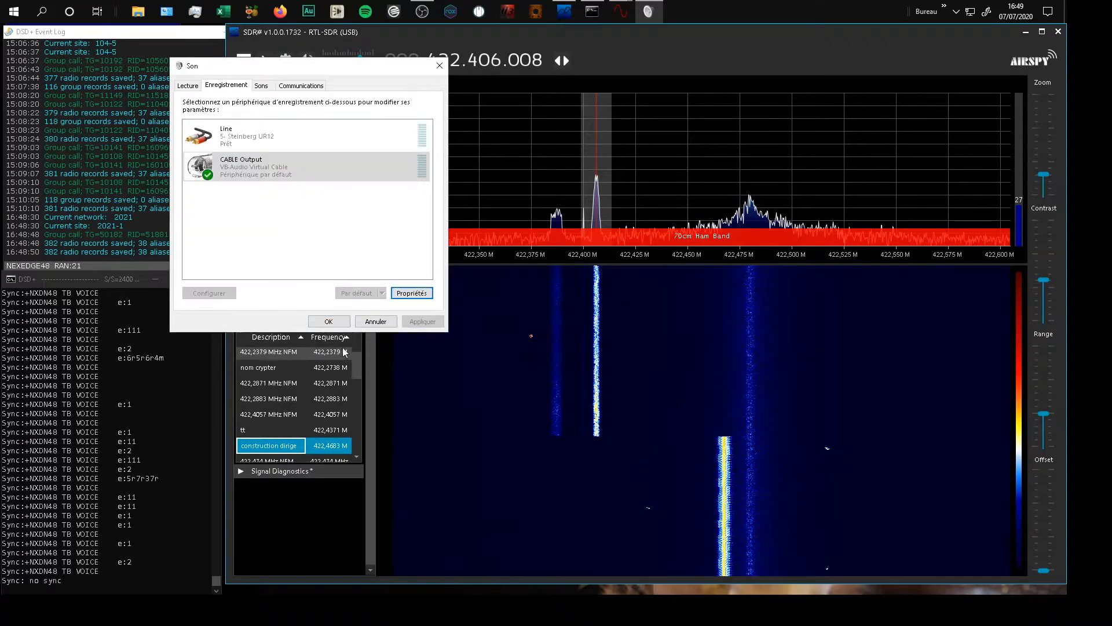
{"action": "left_click_drag", "start_coordinate": [325, 66], "coordinate": [137, 168]}
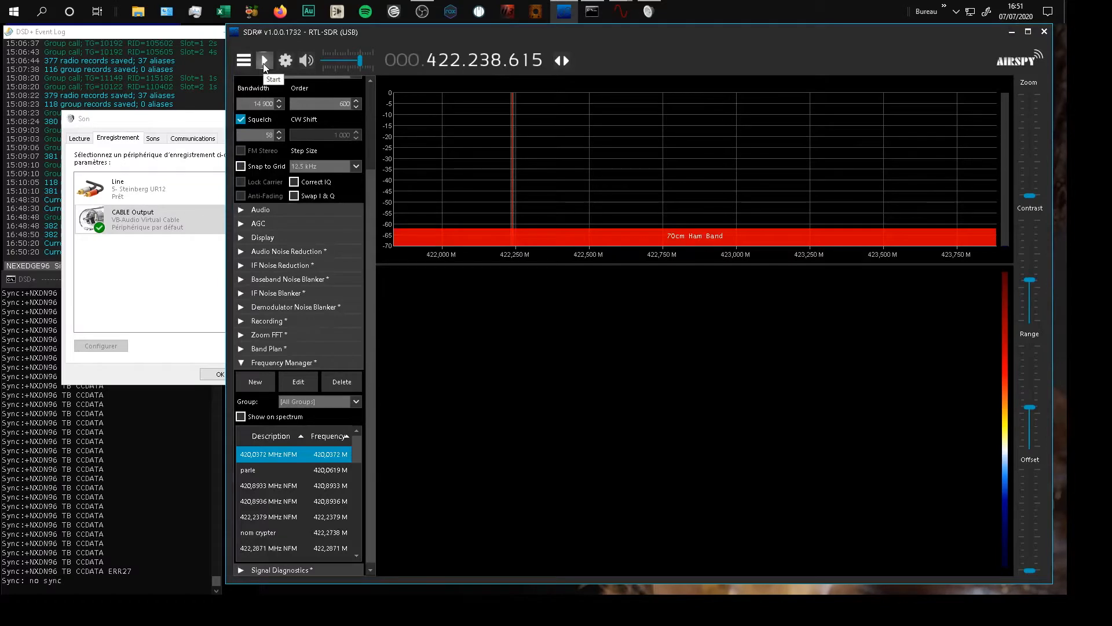
Restart the receiver and tune first to the signal at about 422.224 MHz, and after it to the one at about 422.262 MHz.
{"action": "left_click", "coordinate": [265, 63]}
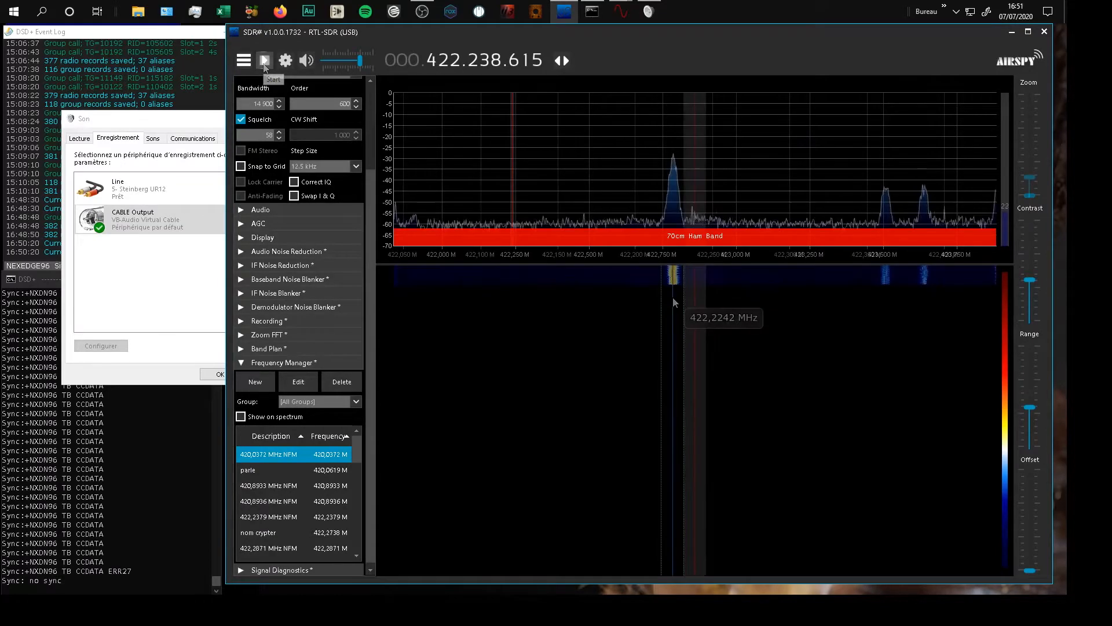
{"action": "left_click", "coordinate": [673, 297]}
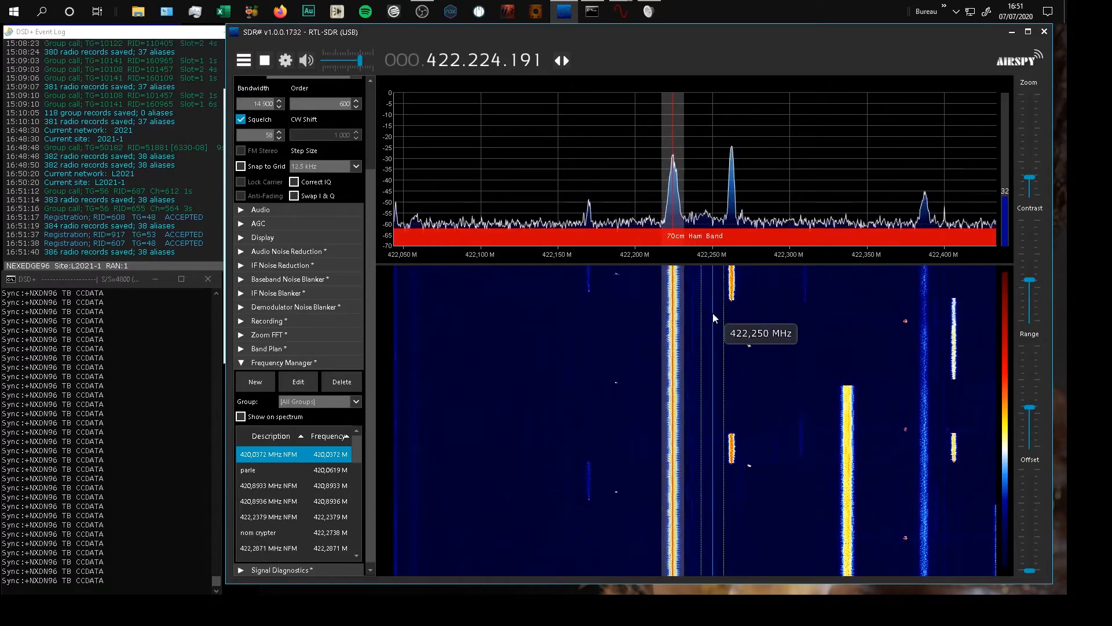
{"action": "left_click", "coordinate": [731, 305]}
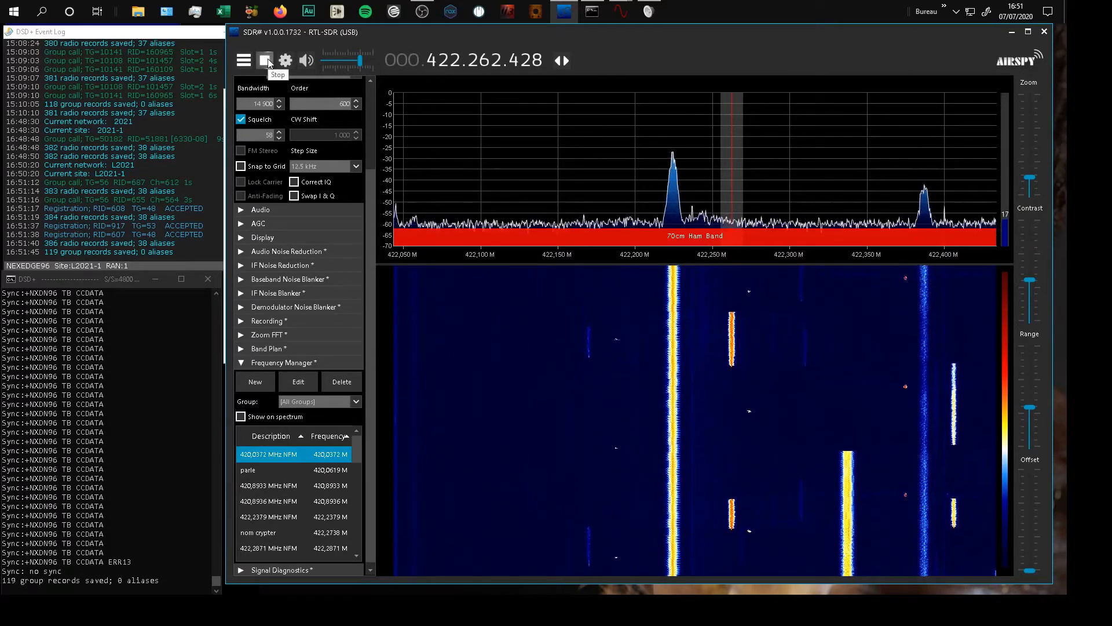
Stop the receiver and close SDR#.
{"action": "left_click", "coordinate": [266, 60]}
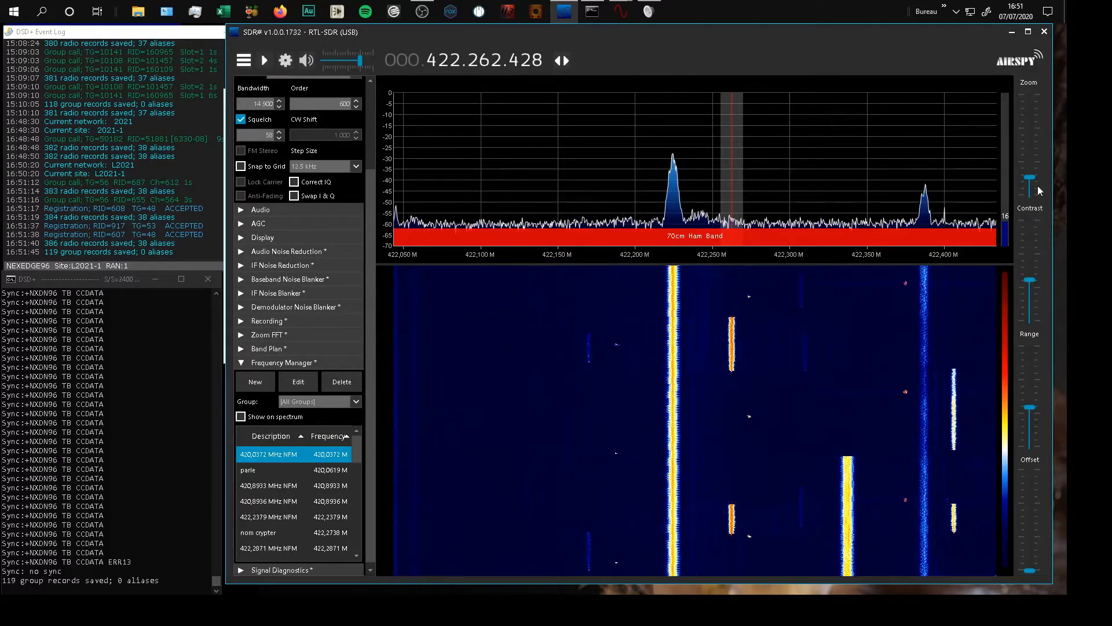
{"action": "left_click", "coordinate": [1045, 32]}
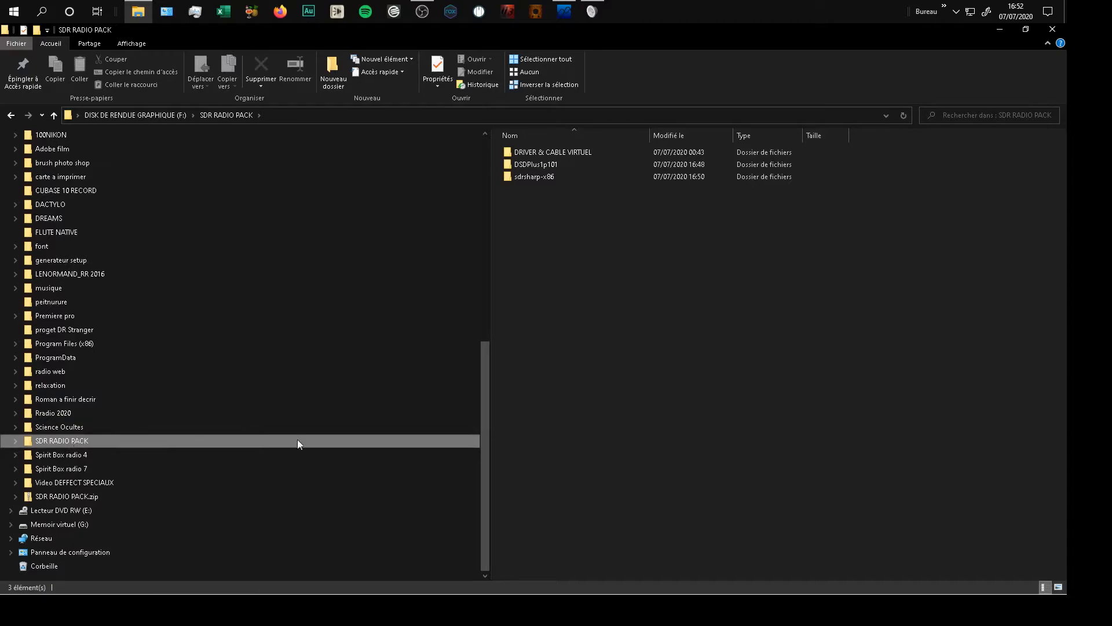
Browse the DRIVER & CABLE VIRTUEL folder of the SDR RADIO PACK and open its VBCABLE_Driver_Pack43 folder.
{"action": "double_click", "coordinate": [530, 152]}
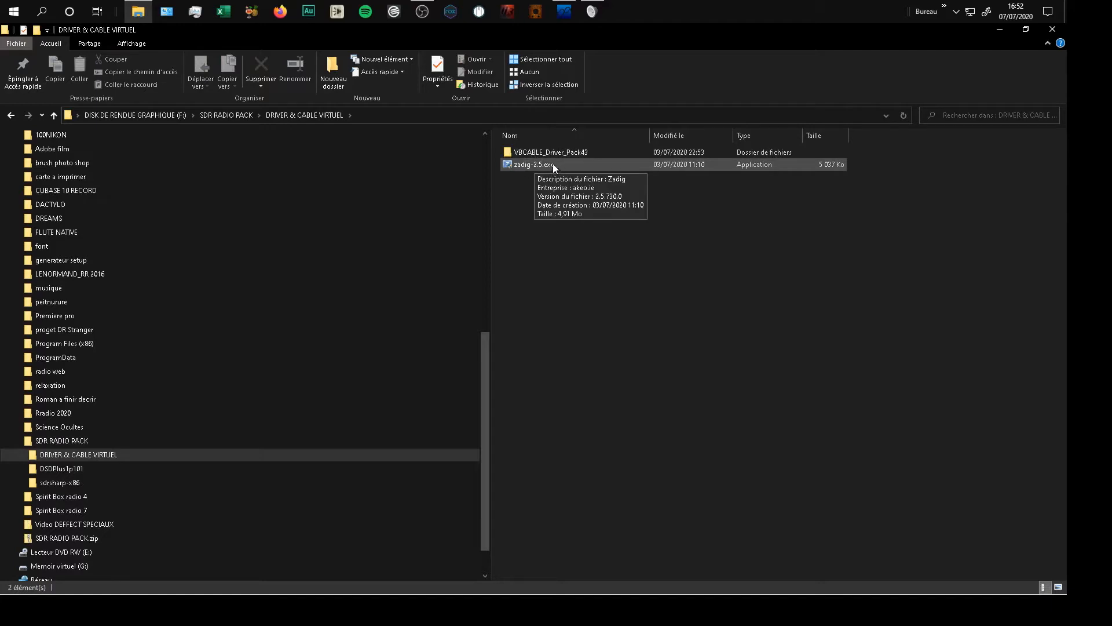
{"action": "double_click", "coordinate": [538, 154]}
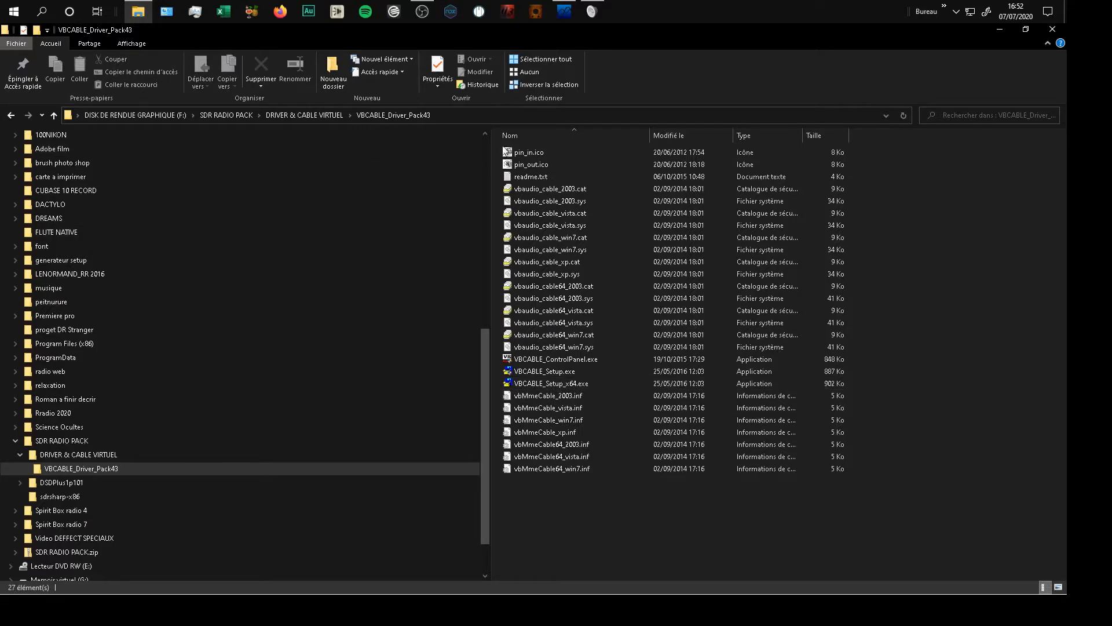
Switch to the Sound settings and check the CABLE Input playback device and the CABLE Output recording device.
{"action": "left_click", "coordinate": [591, 11]}
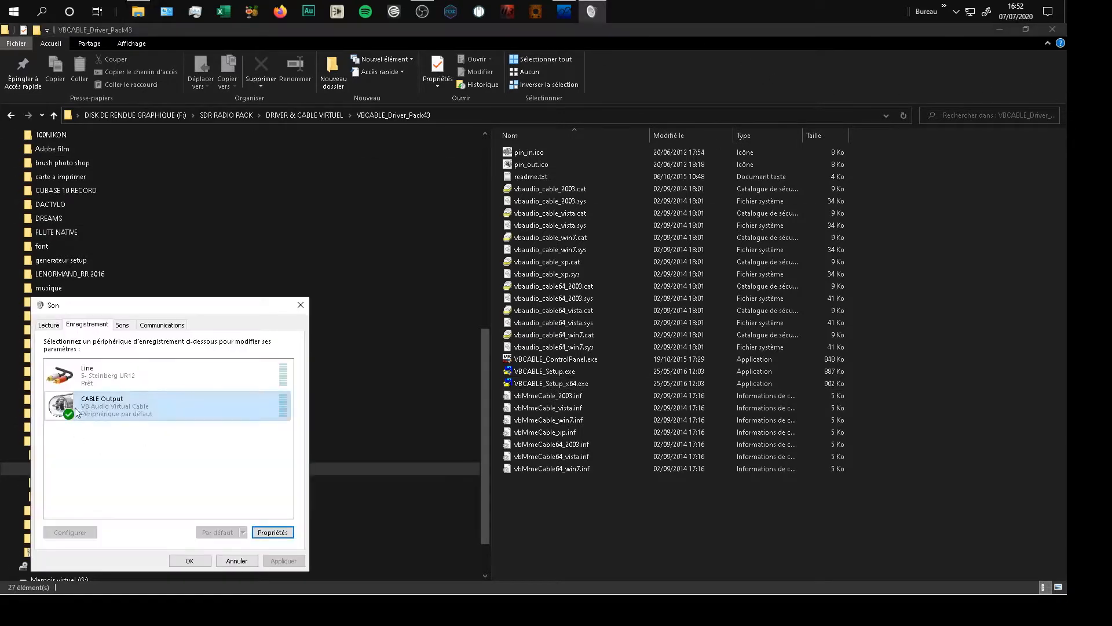
{"action": "left_click_drag", "start_coordinate": [182, 306], "coordinate": [554, 149]}
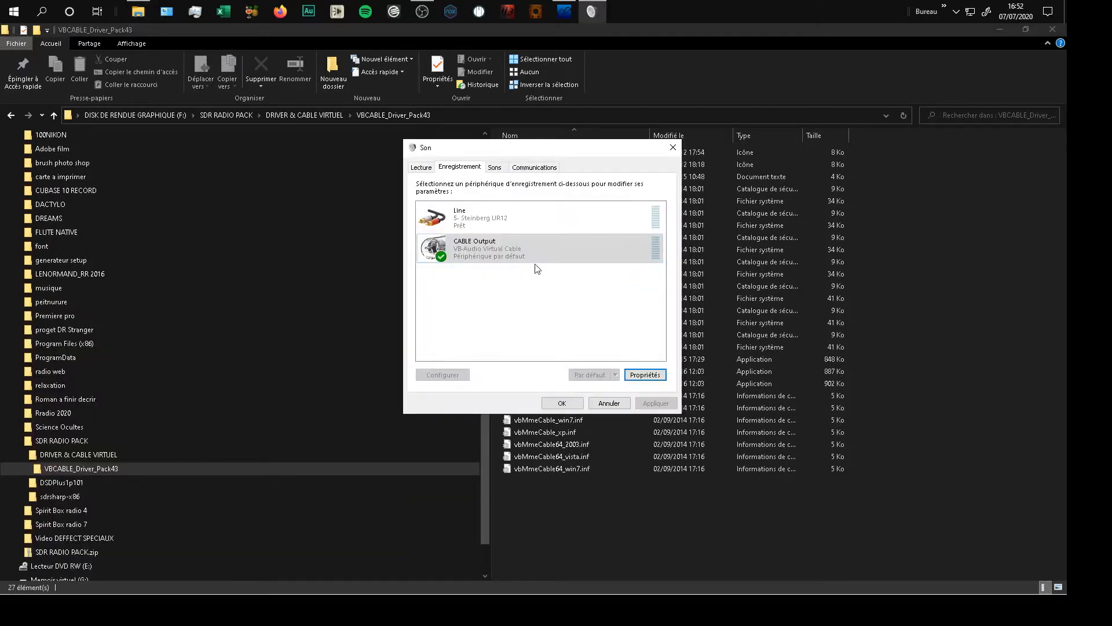
{"action": "left_click", "coordinate": [421, 168]}
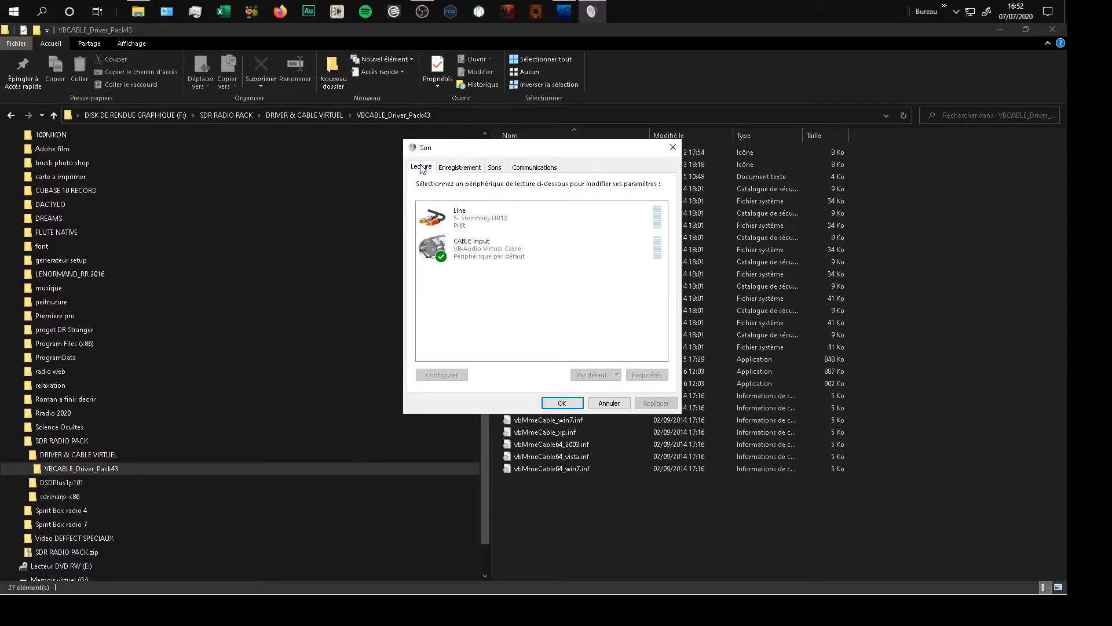
{"action": "left_click", "coordinate": [515, 253]}
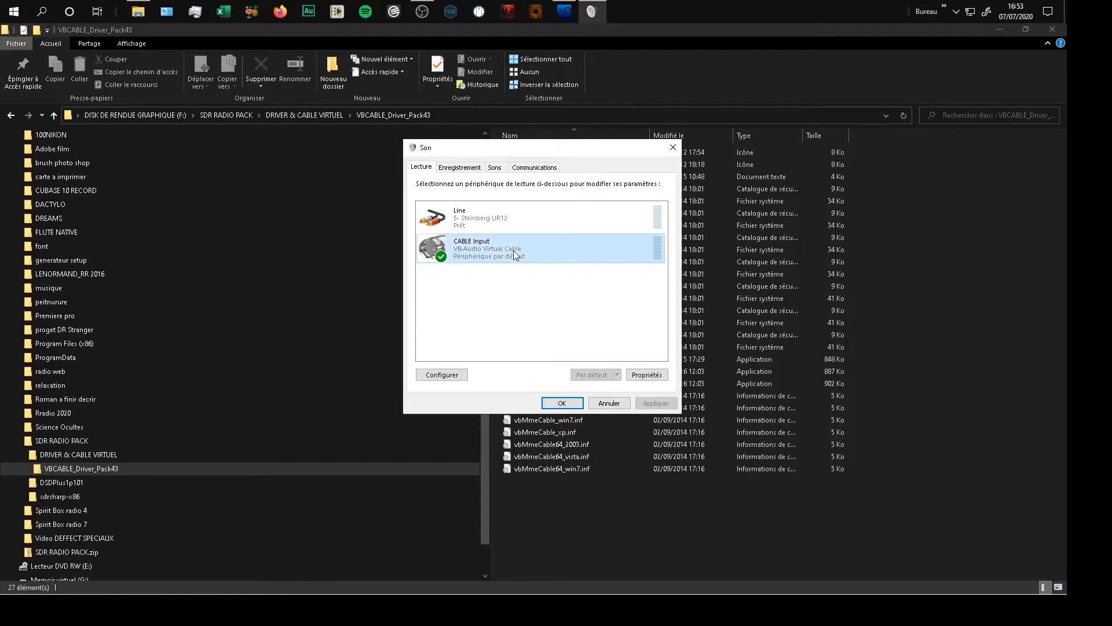
{"action": "left_click", "coordinate": [464, 170]}
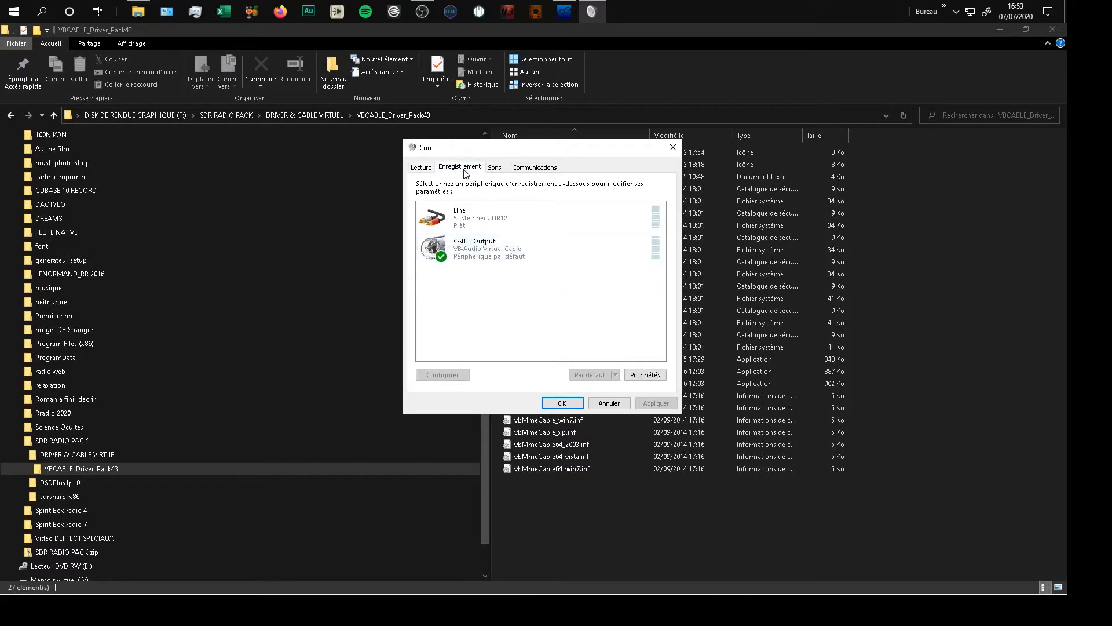
{"action": "left_click", "coordinate": [490, 248]}
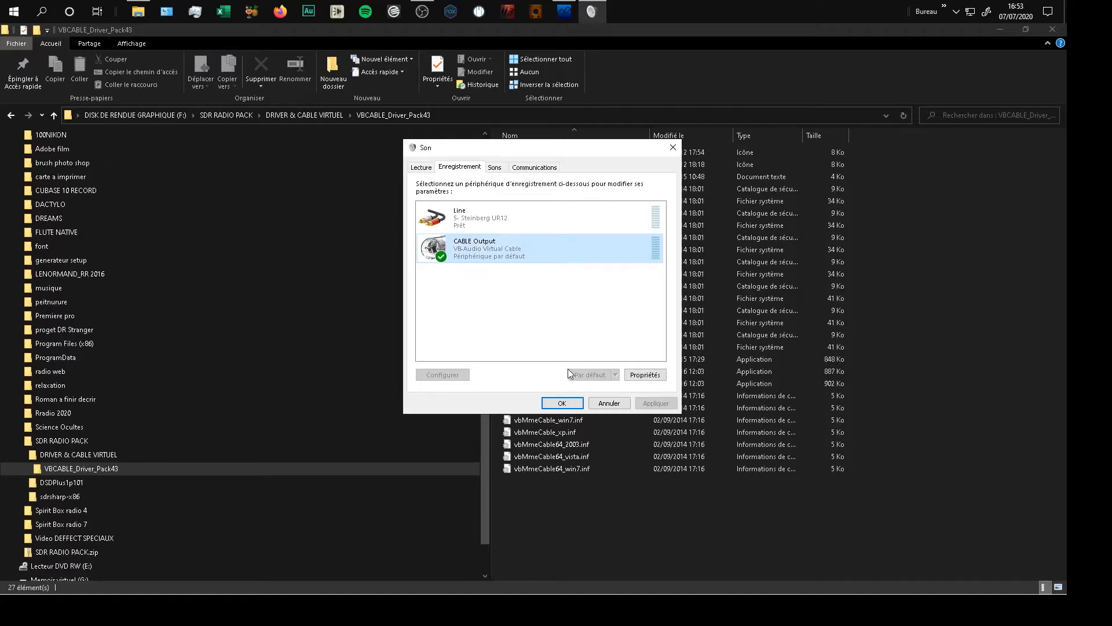
{"action": "left_click", "coordinate": [421, 168]}
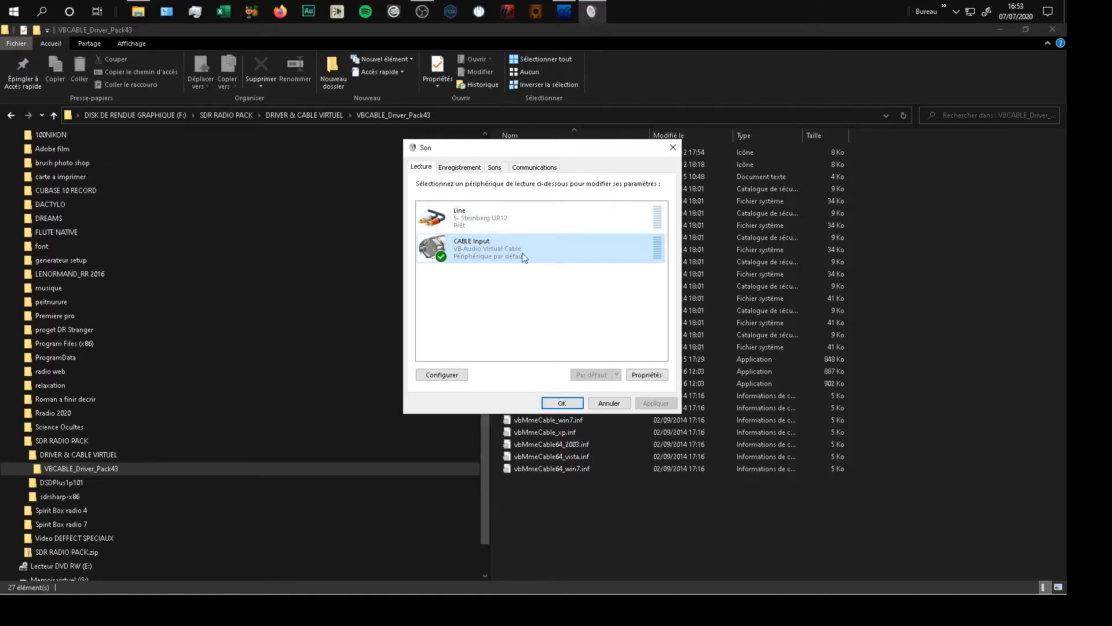
Set the CABLE Output recording device's listening playback to Line (5- Steinberg UR12) without enabling listening, and confirm the Sound settings.
{"action": "left_click", "coordinate": [453, 168]}
{"action": "left_click", "coordinate": [515, 249]}
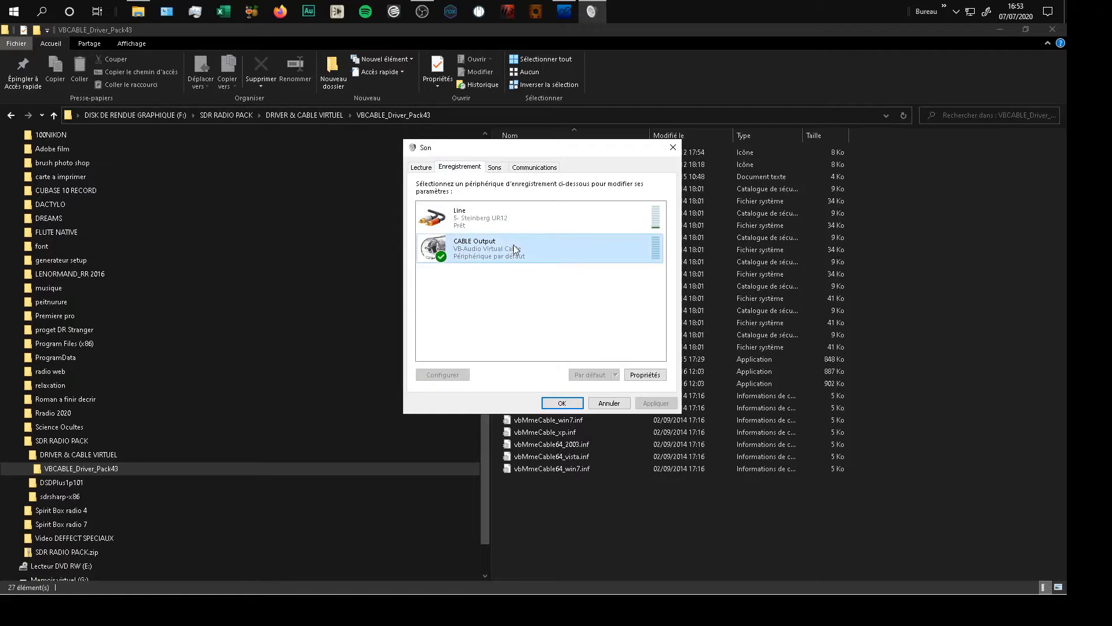
{"action": "left_click", "coordinate": [644, 376]}
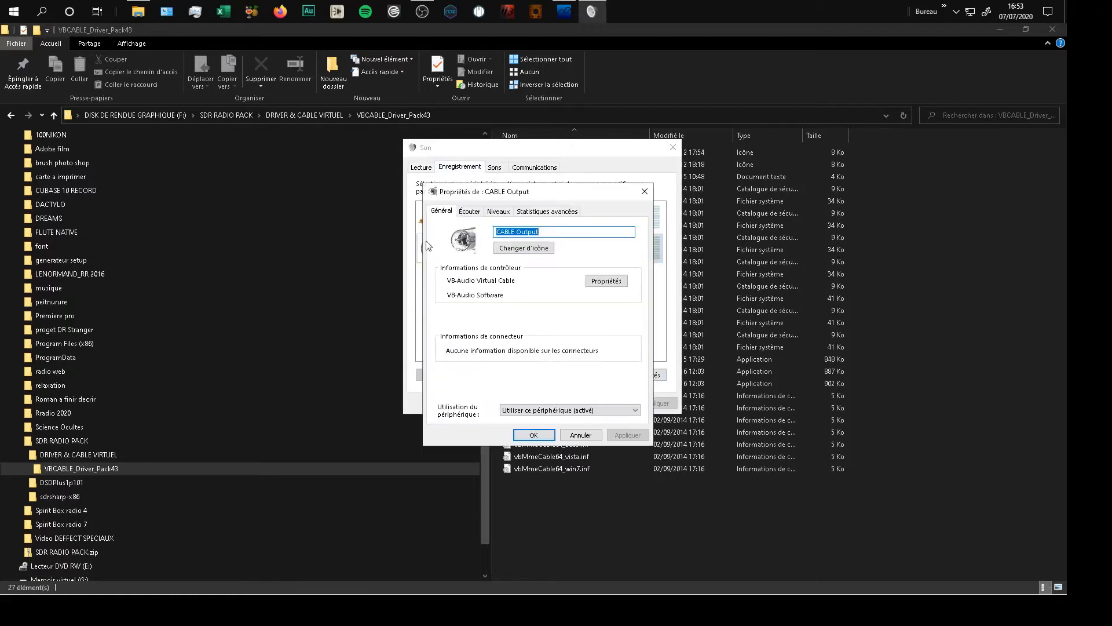
{"action": "left_click", "coordinate": [465, 212]}
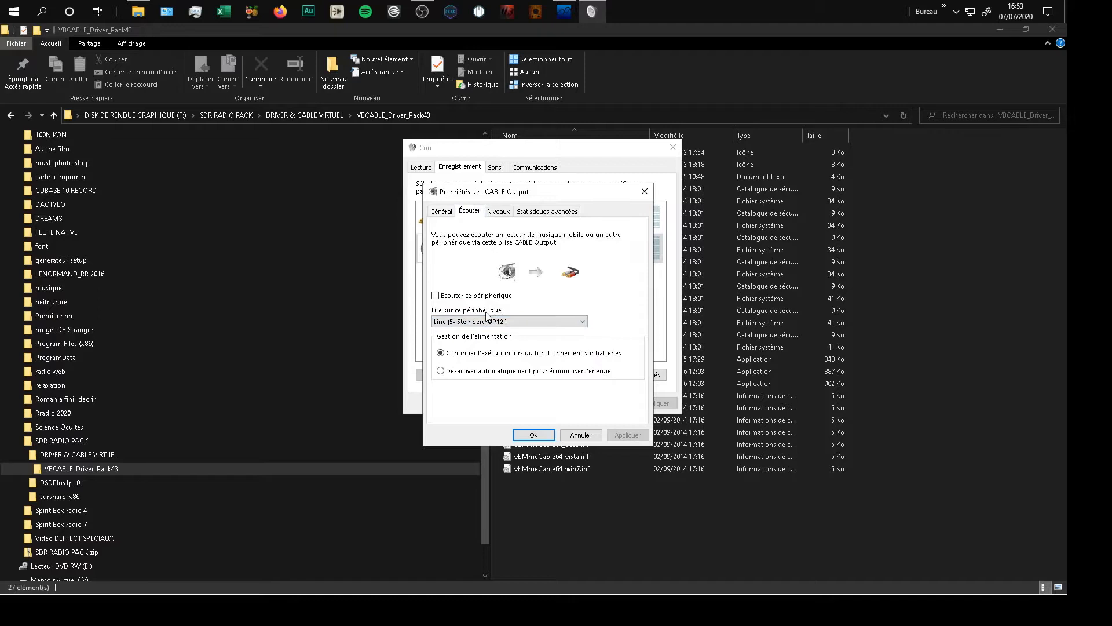
{"action": "left_click", "coordinate": [517, 322]}
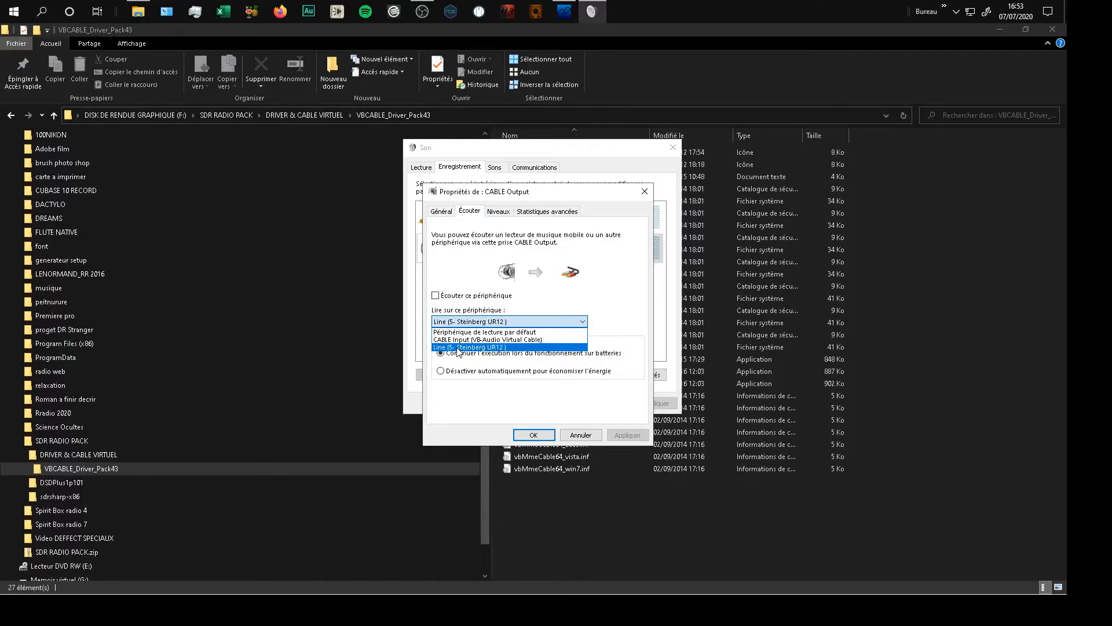
{"action": "left_click", "coordinate": [487, 348]}
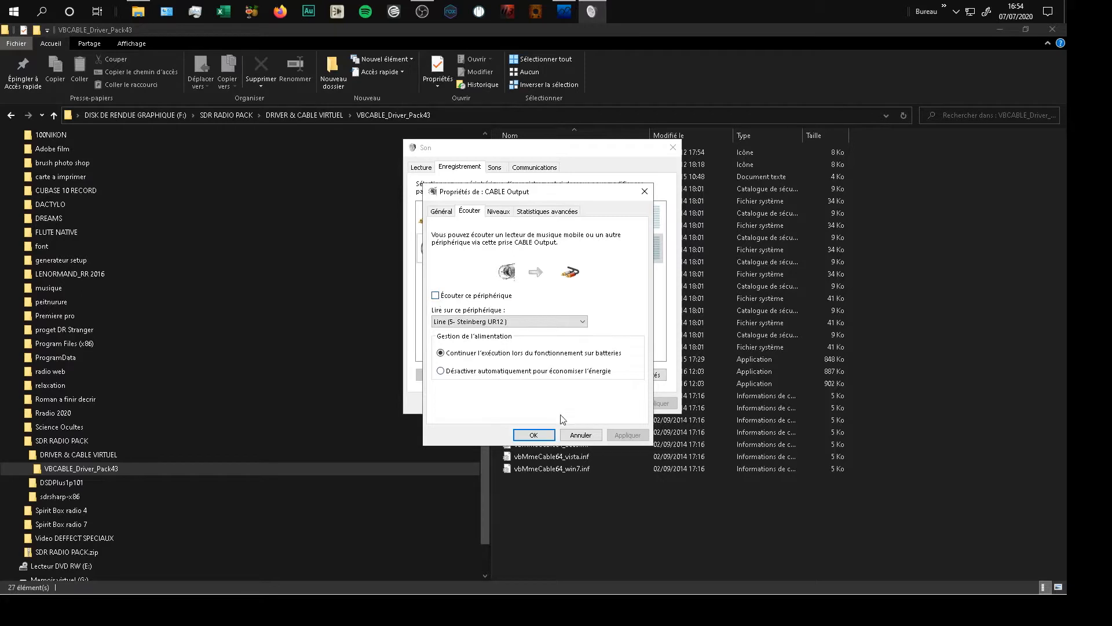
{"action": "left_click", "coordinate": [550, 434]}
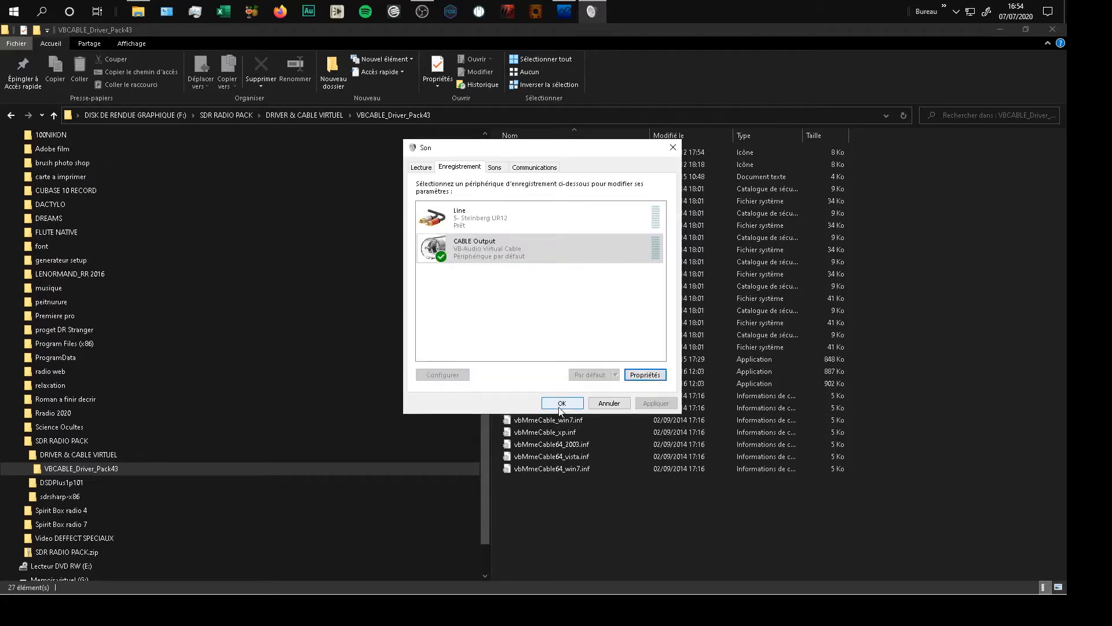
{"action": "left_click", "coordinate": [561, 409]}
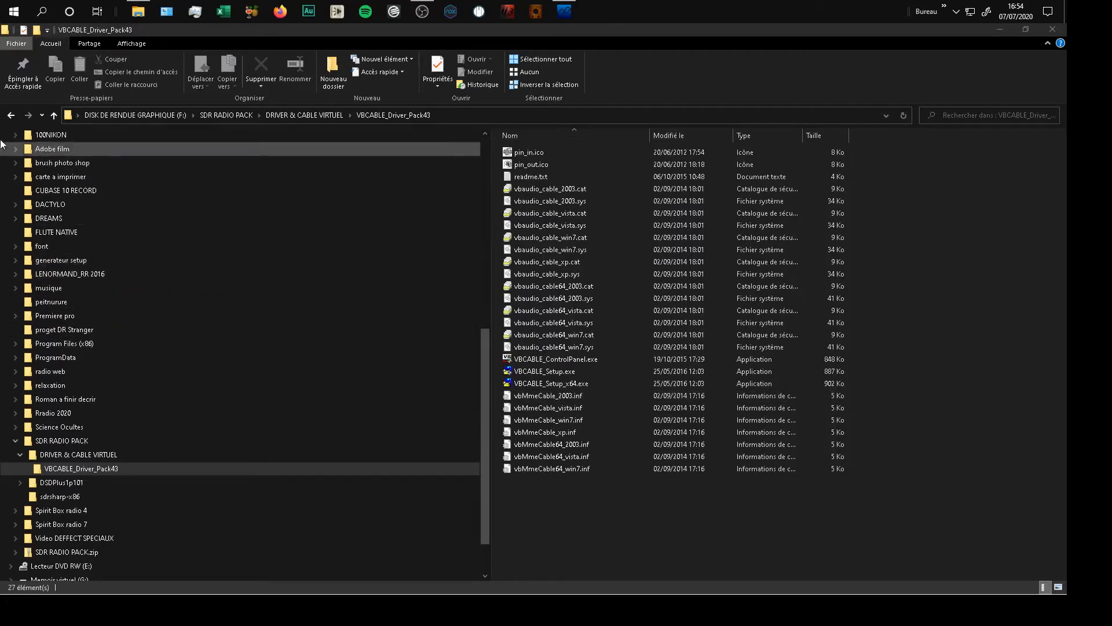
Go back to the DRIVER & CABLE VIRTUEL folder, launch zadig-2.5.exe and make Zadig list all devices.
{"action": "left_click", "coordinate": [10, 114]}
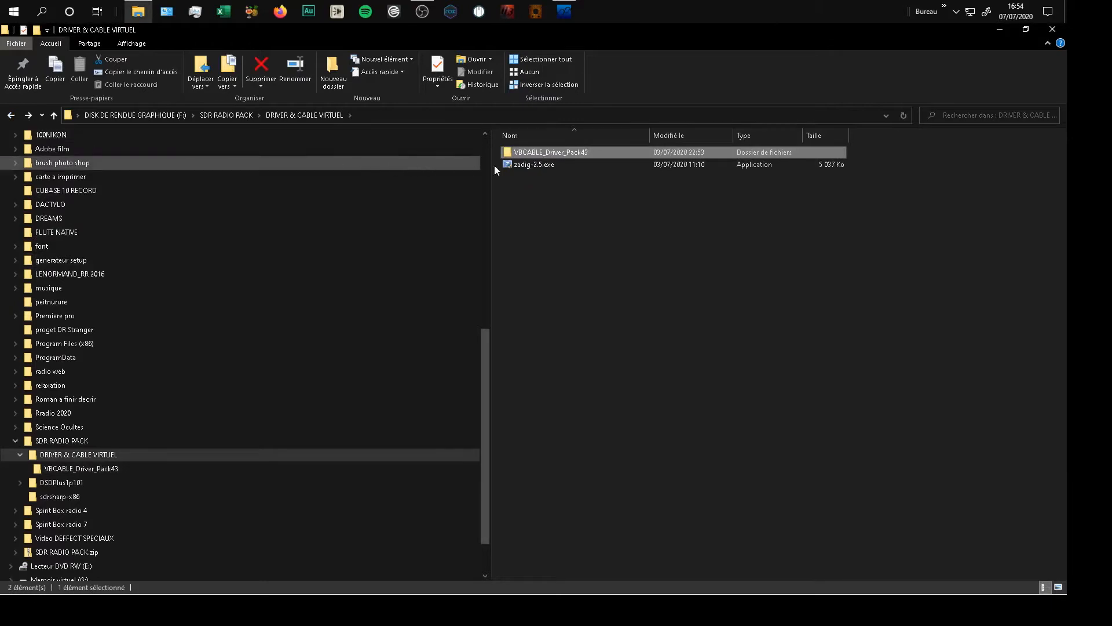
{"action": "left_click", "coordinate": [526, 165]}
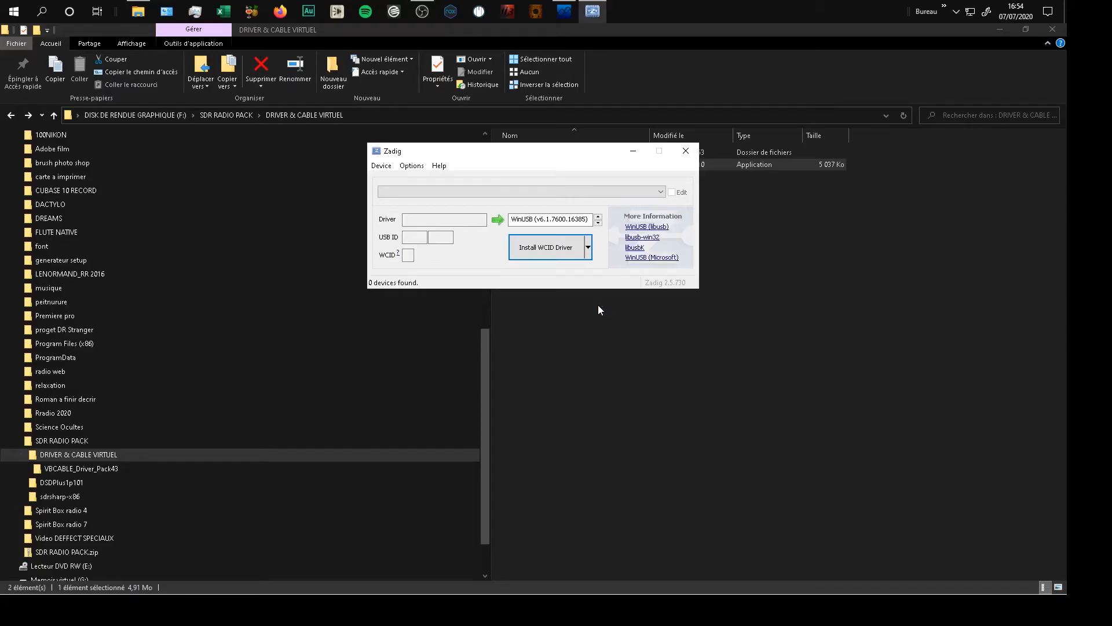
{"action": "left_click", "coordinate": [648, 195]}
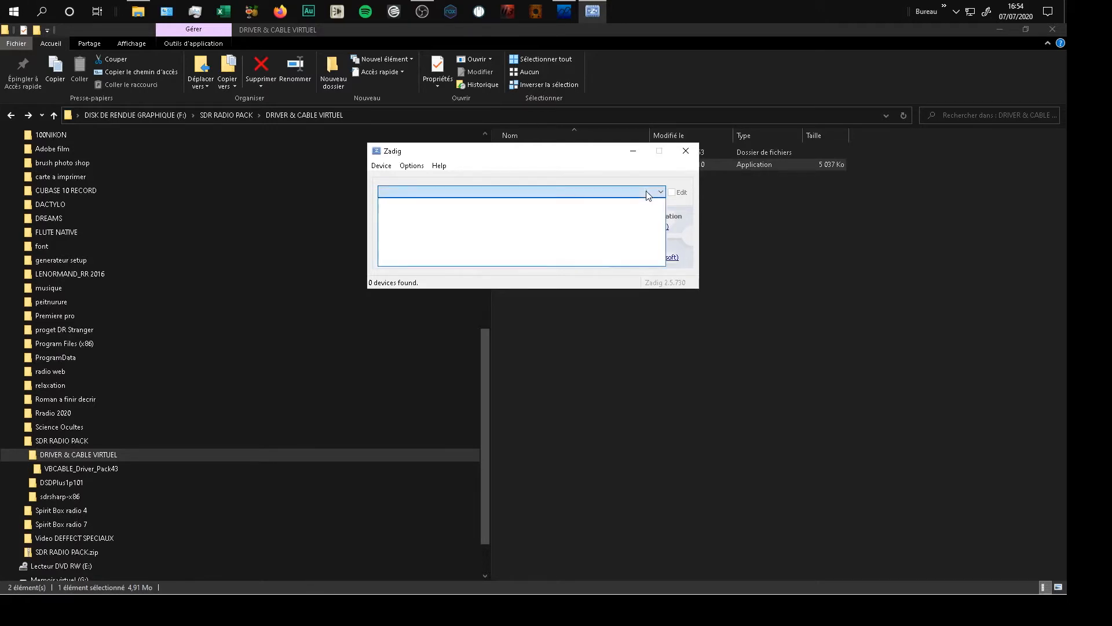
{"action": "left_click", "coordinate": [647, 195]}
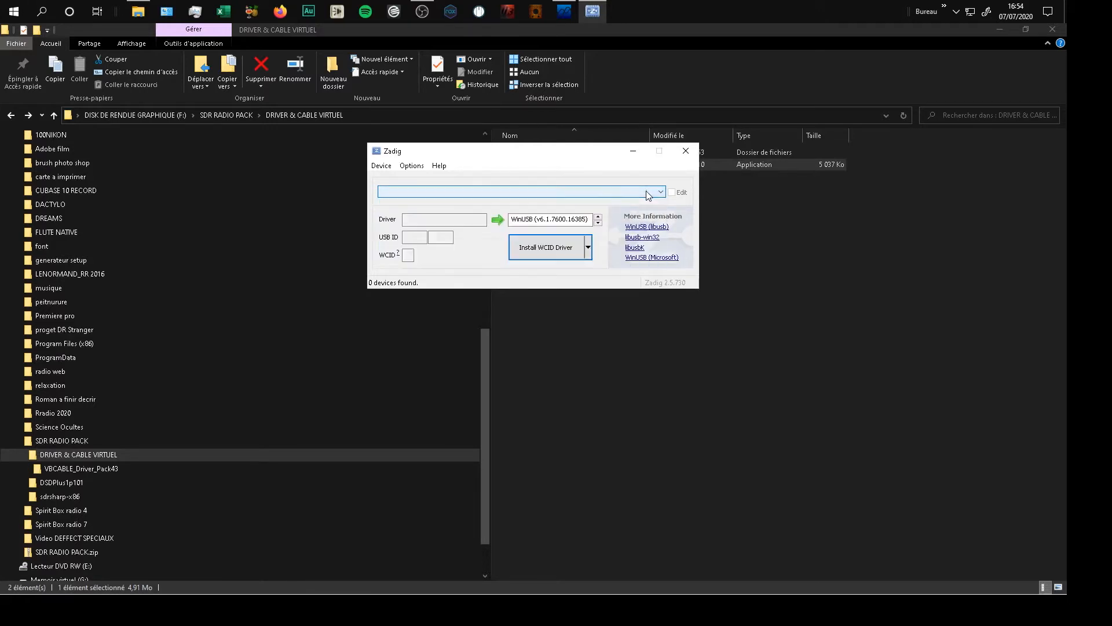
{"action": "left_click", "coordinate": [413, 166]}
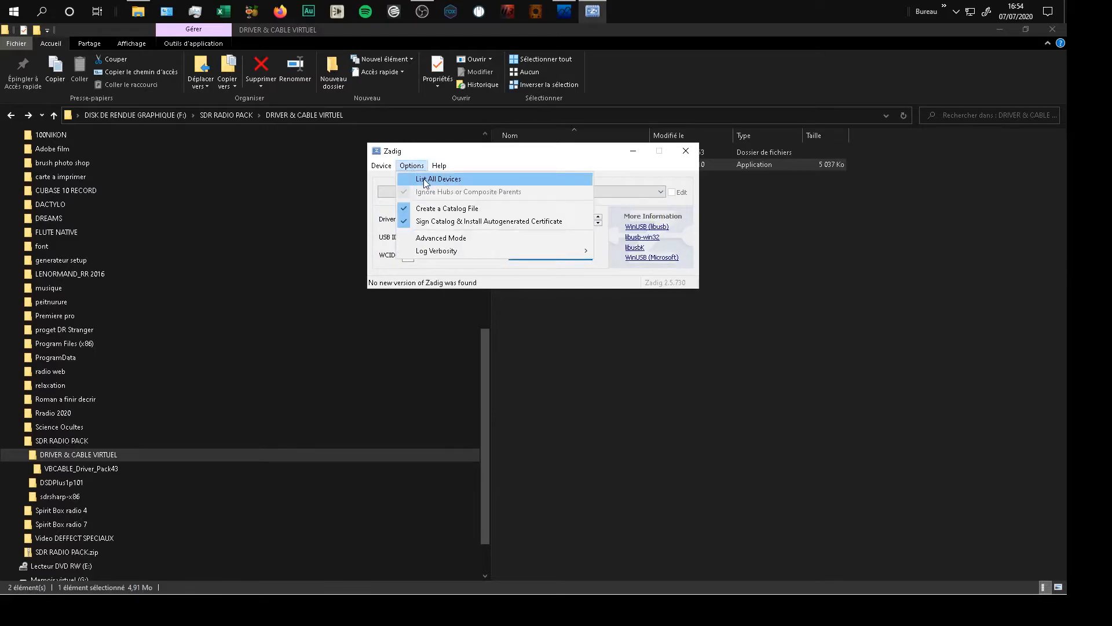
{"action": "left_click", "coordinate": [426, 181]}
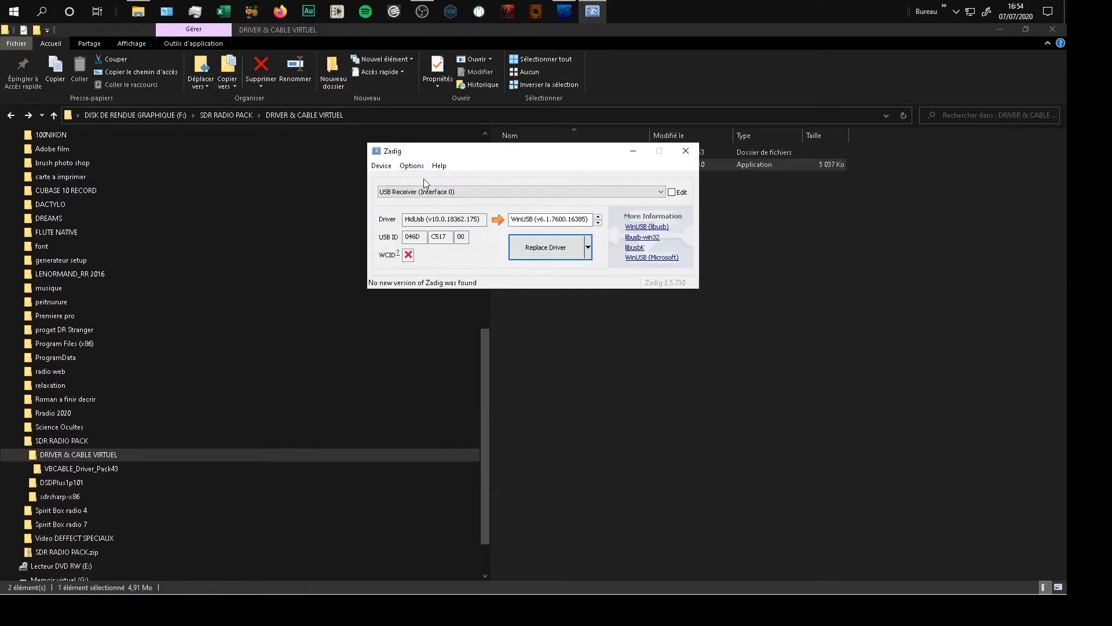
Choose the RTL2838UHIDIR device in Zadig, check its USB ID, and close the program without installing a driver.
{"action": "left_click", "coordinate": [538, 194]}
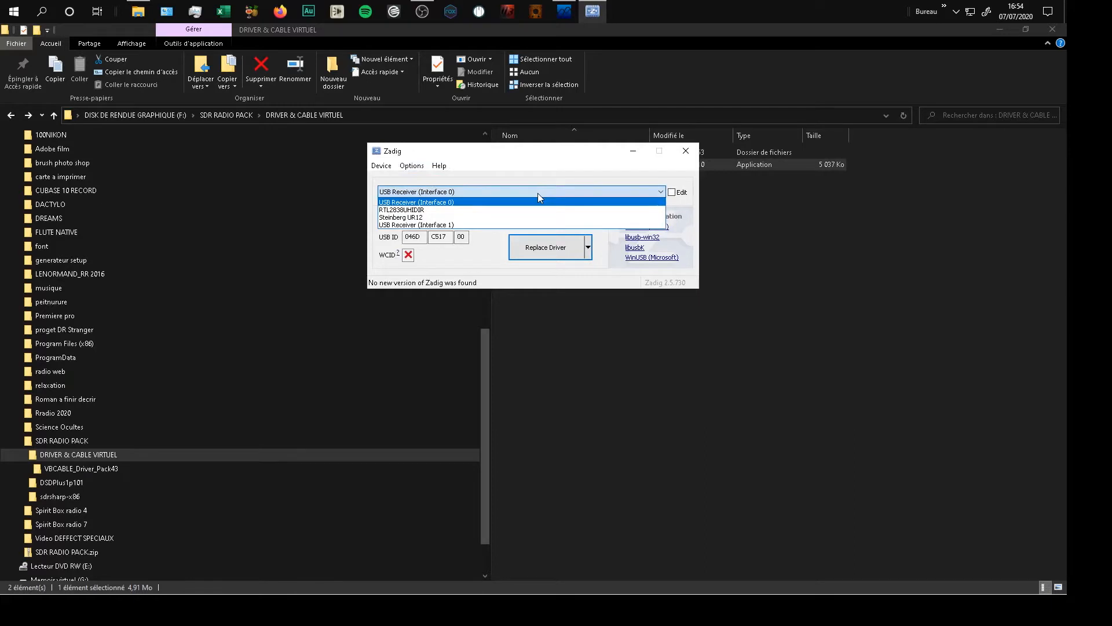
{"action": "left_click", "coordinate": [401, 212]}
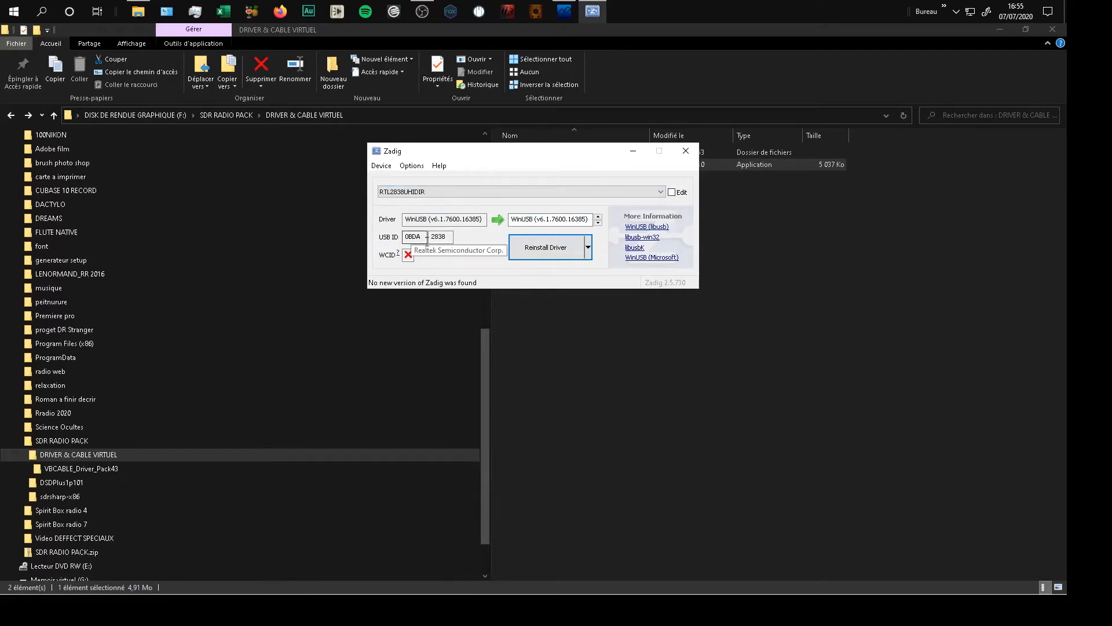
{"action": "left_click_drag", "start_coordinate": [432, 238], "coordinate": [453, 238]}
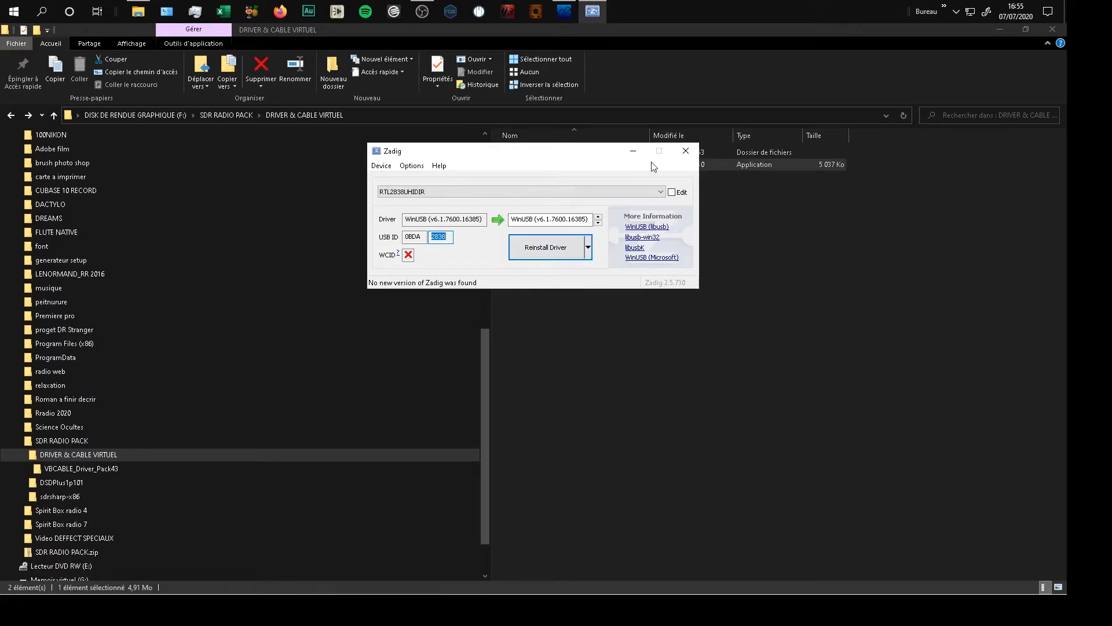
{"action": "left_click", "coordinate": [684, 151]}
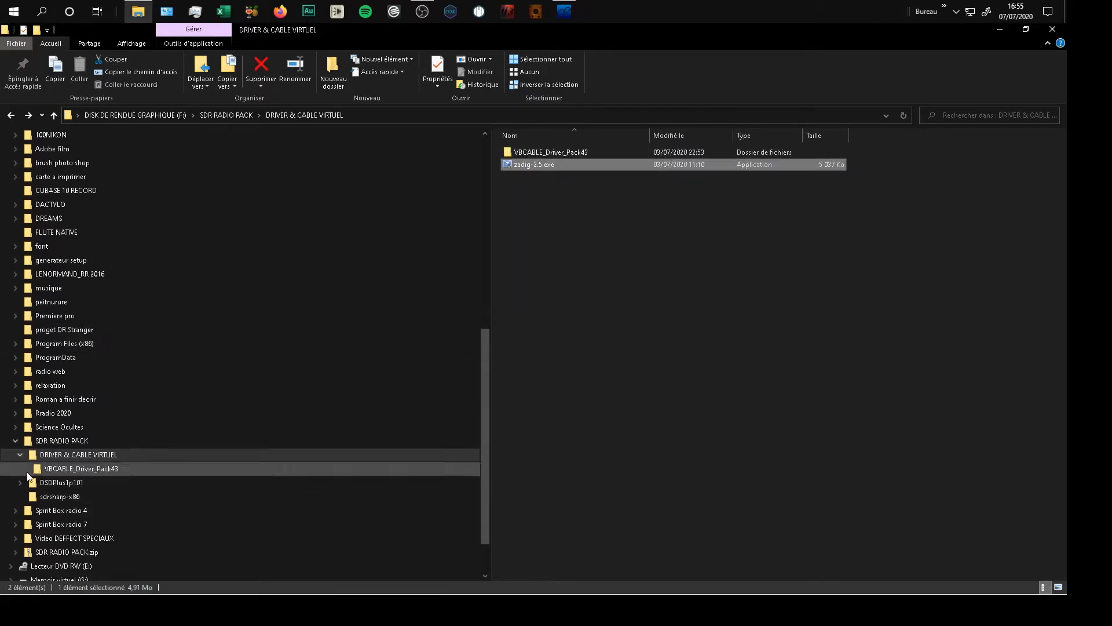
Open the sdrsharp-x86 folder of the SDR RADIO PACK and look through it for the install-rtlsdr.bat file.
{"action": "left_click", "coordinate": [20, 453]}
{"action": "left_click", "coordinate": [29, 442]}
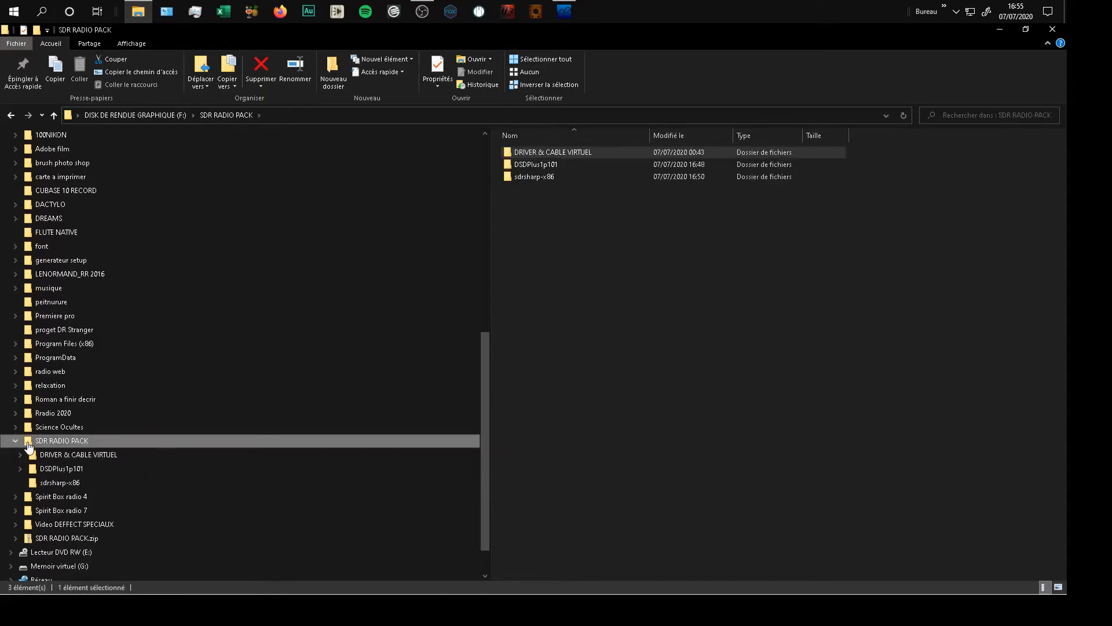
{"action": "double_click", "coordinate": [532, 177]}
{"action": "scroll", "coordinate": [937, 286], "scroll_direction": "down", "scroll_amount": 1}
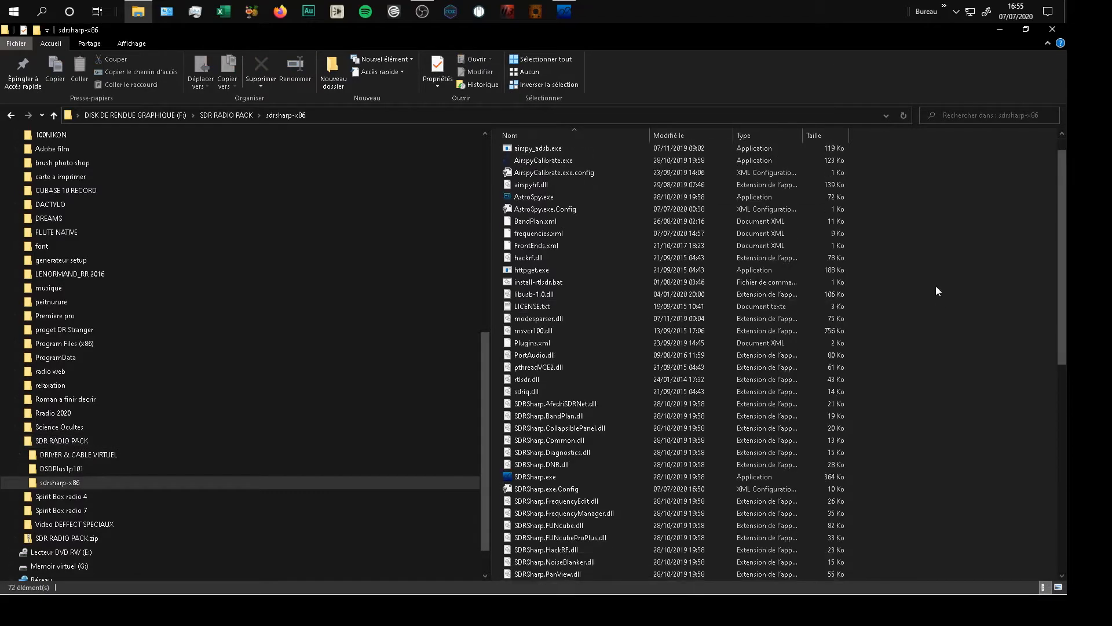
{"action": "scroll", "coordinate": [936, 286], "scroll_direction": "down", "scroll_amount": 4}
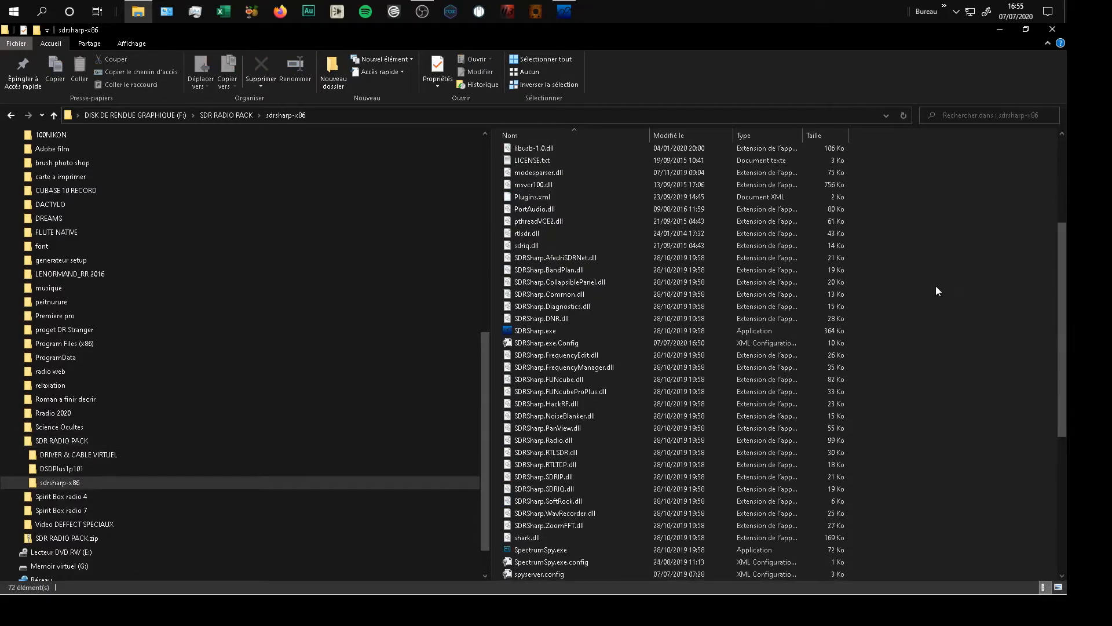
{"action": "scroll", "coordinate": [934, 284], "scroll_direction": "up", "scroll_amount": 3}
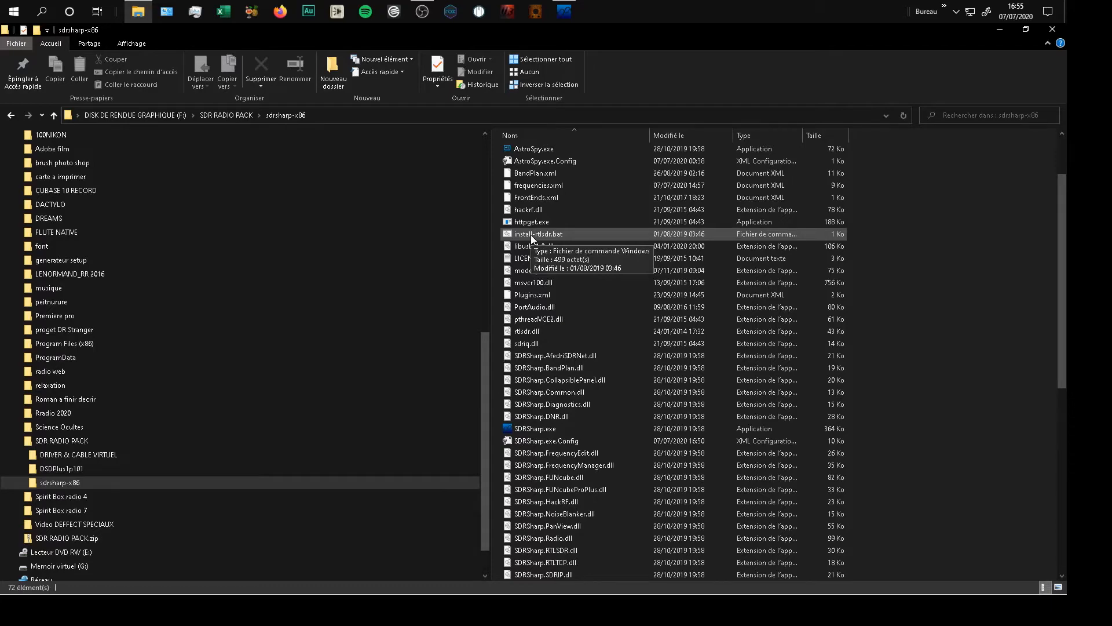
Switch to SDR#, open the RTL-SDR Controller, expand the Source section, and move the controller window over the spectrum.
{"action": "left_click", "coordinate": [565, 11]}
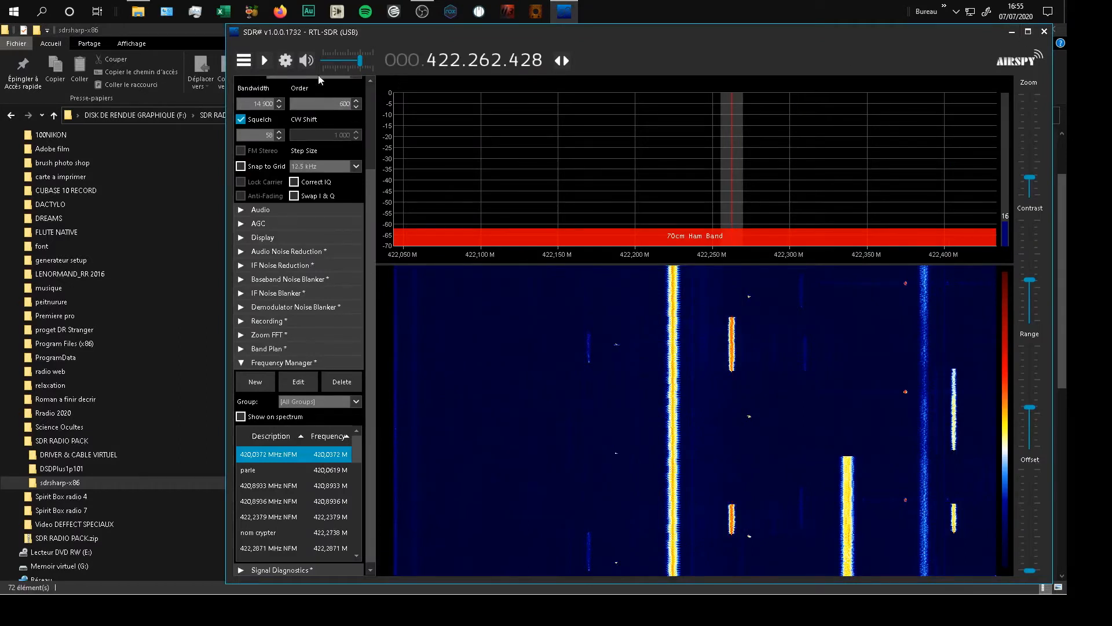
{"action": "left_click", "coordinate": [285, 61]}
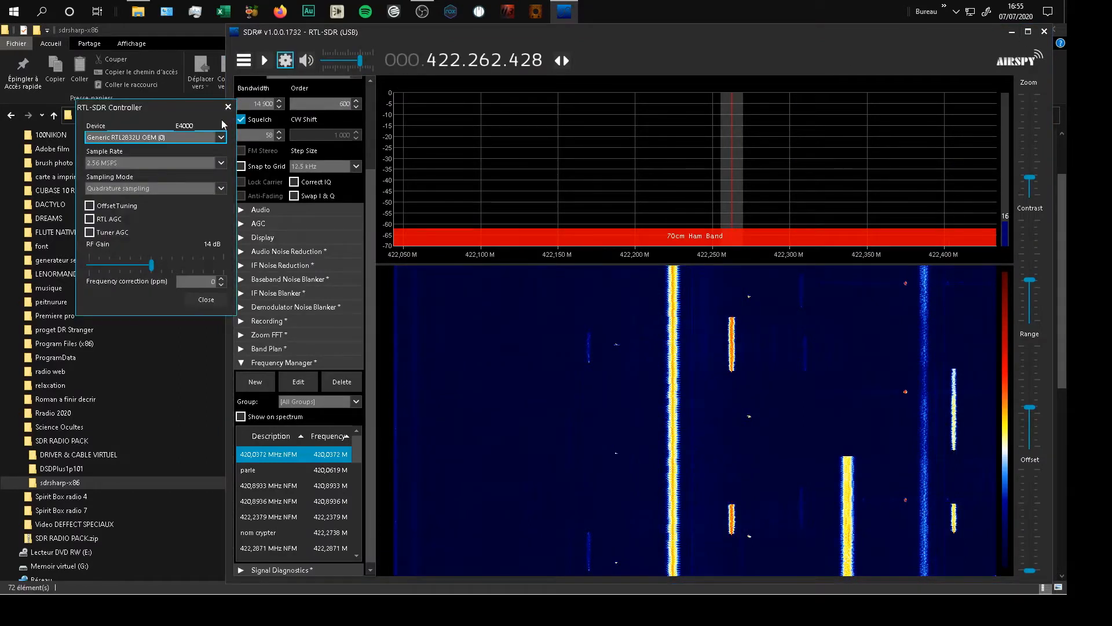
{"action": "left_click", "coordinate": [329, 82]}
{"action": "scroll", "coordinate": [325, 108], "scroll_direction": "up", "scroll_amount": 4}
{"action": "scroll", "coordinate": [325, 119], "scroll_direction": "up", "scroll_amount": 3}
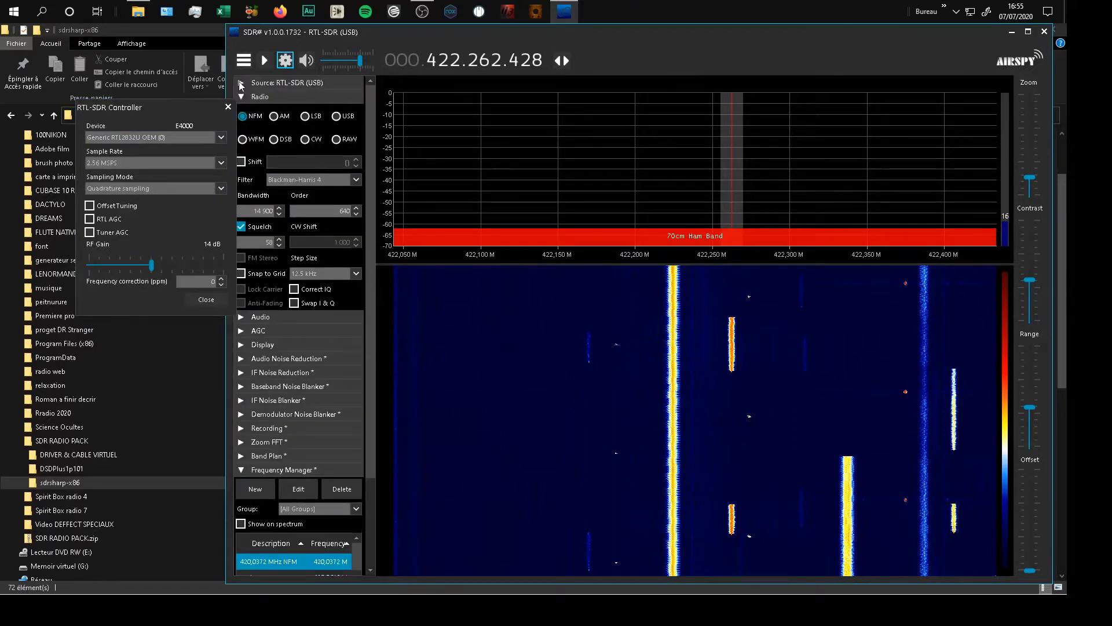
{"action": "left_click", "coordinate": [243, 83]}
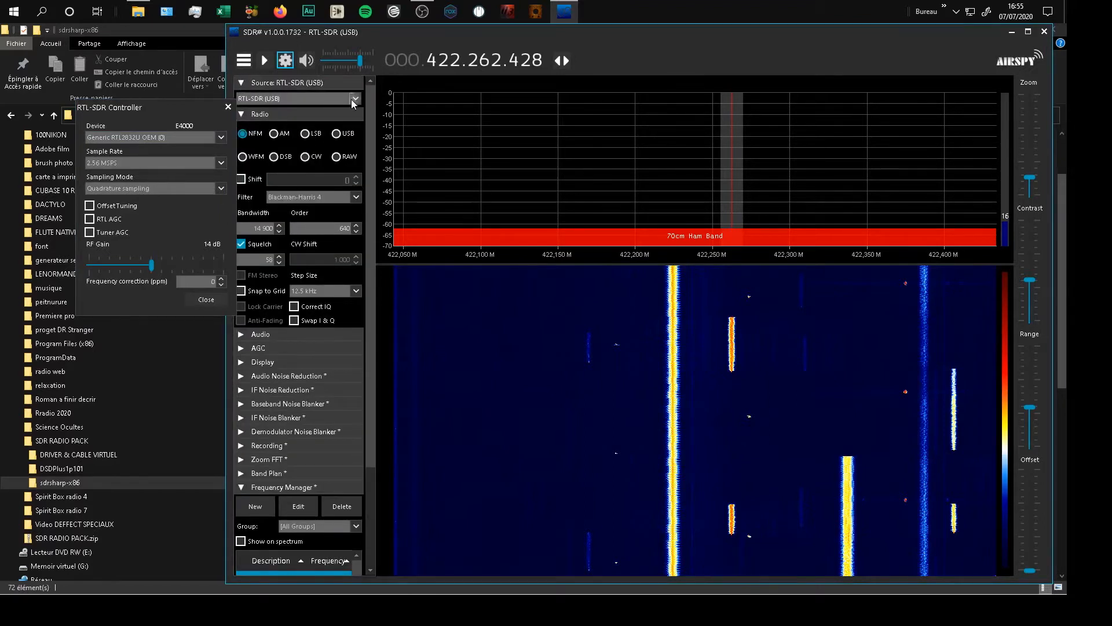
{"action": "left_click_drag", "start_coordinate": [158, 109], "coordinate": [562, 92]}
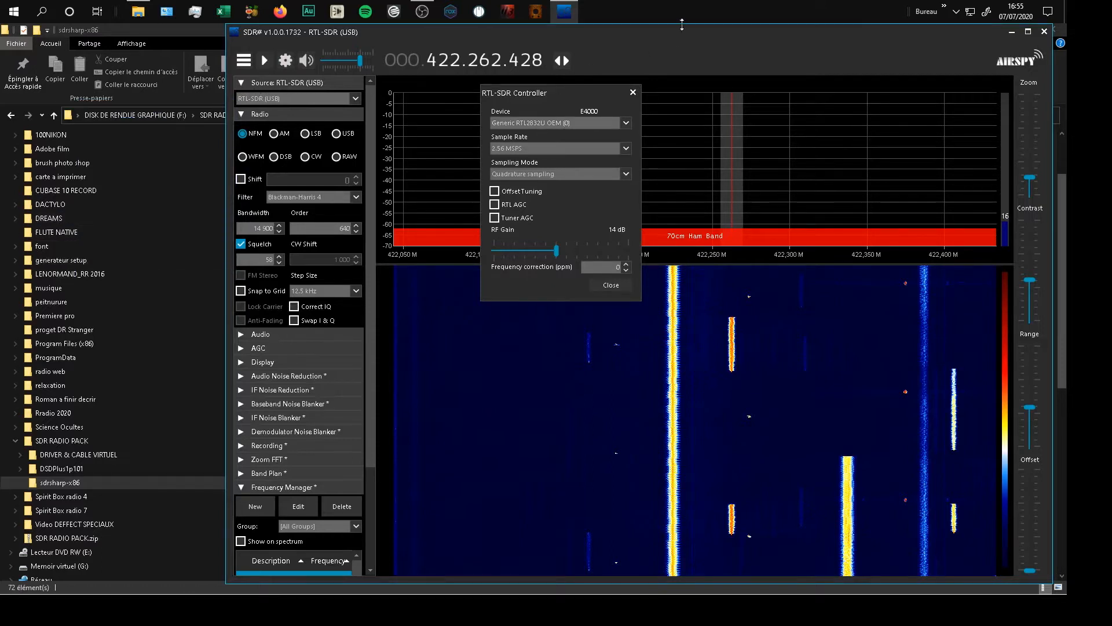
Switch to File Explorer and look through the files of the sdrsharp-x86 folder again.
{"action": "left_click", "coordinate": [138, 11]}
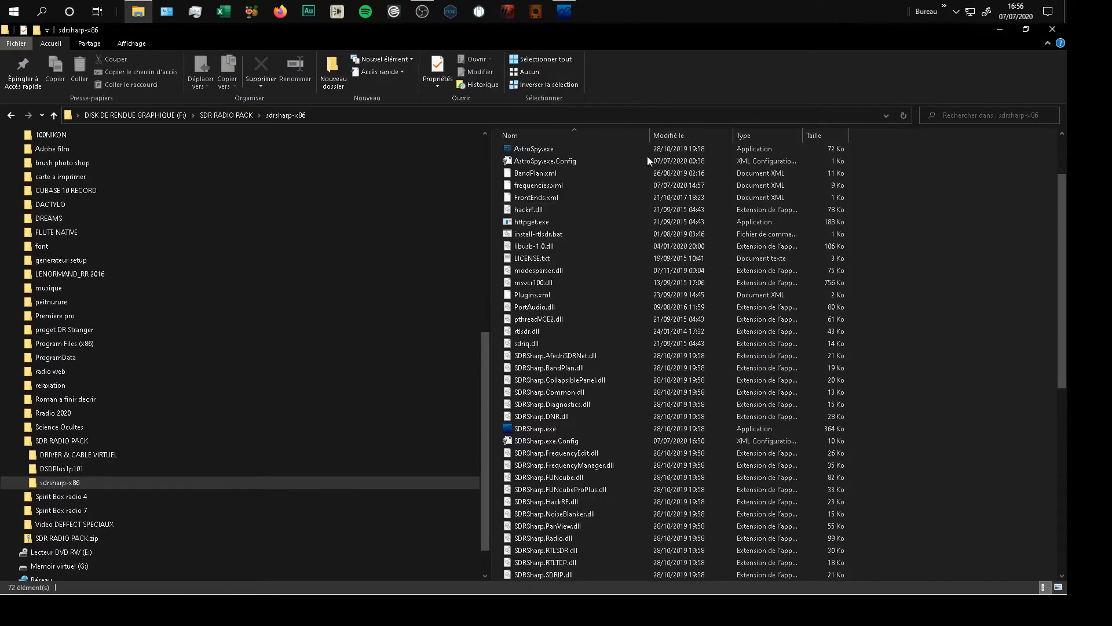
{"action": "scroll", "coordinate": [623, 374], "scroll_direction": "down", "scroll_amount": 2}
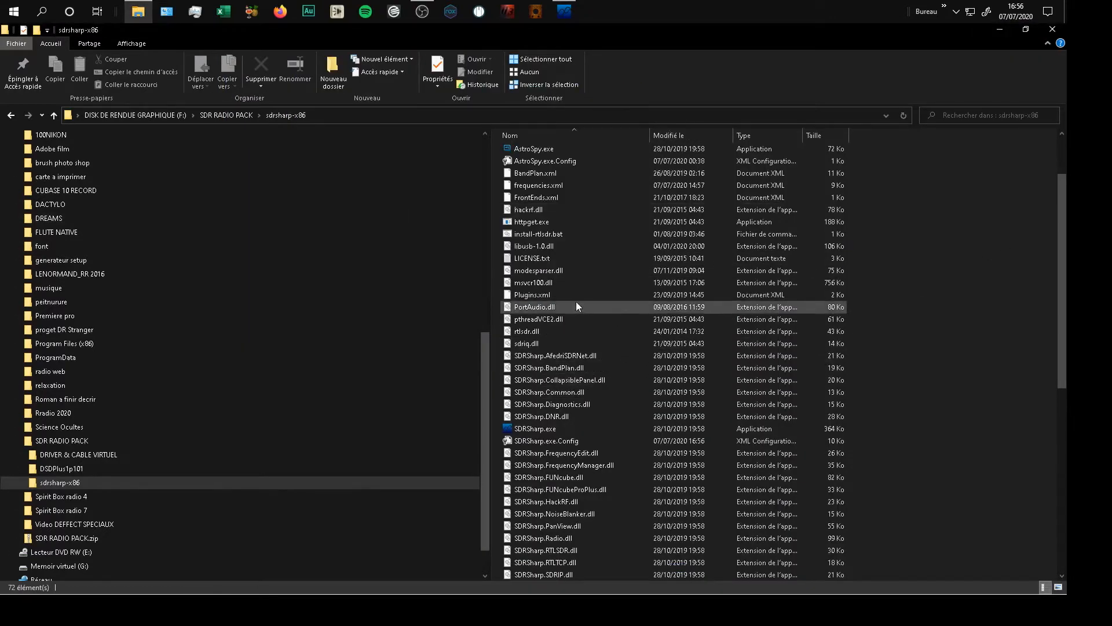
{"action": "scroll", "coordinate": [576, 297], "scroll_direction": "up", "scroll_amount": 2}
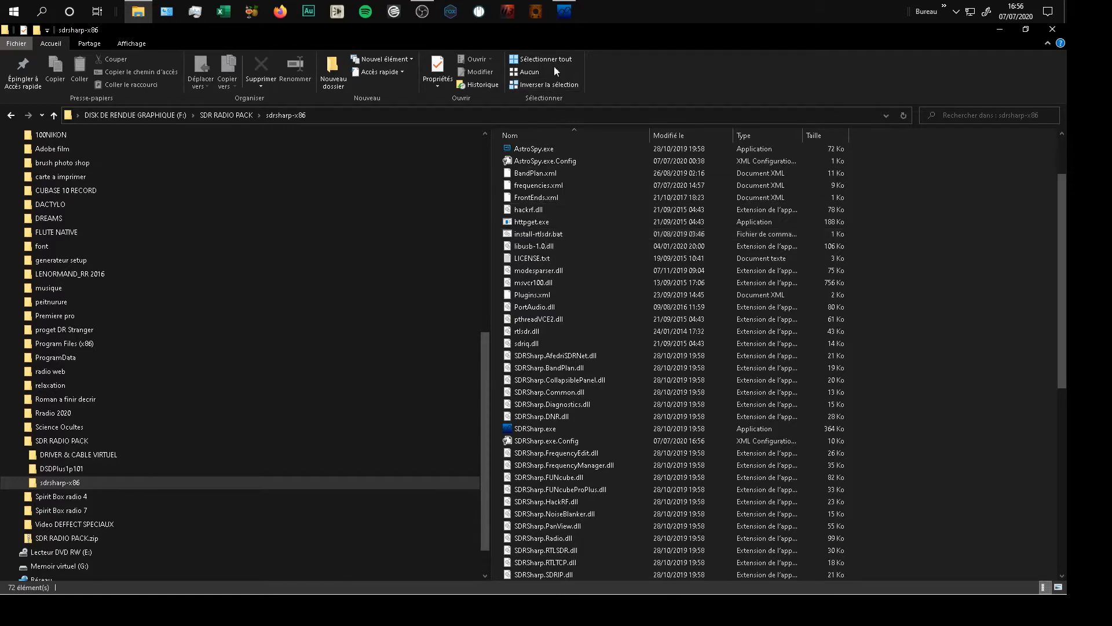
Switch back to SDR# and choose RTL-SDR (USB) as the source.
{"action": "left_click", "coordinate": [562, 16]}
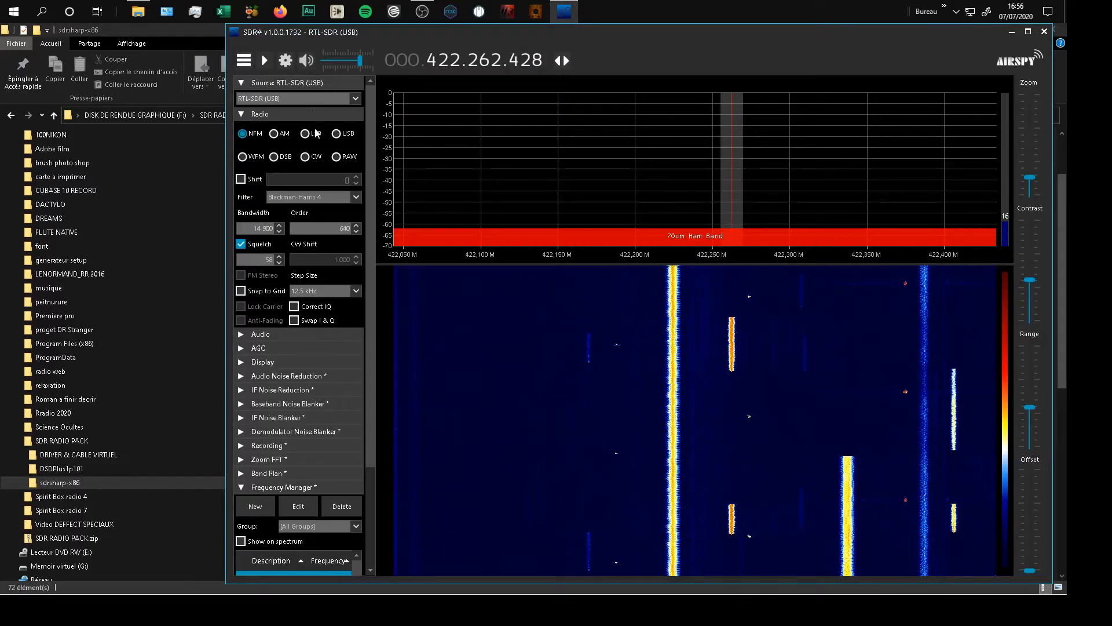
{"action": "left_click", "coordinate": [351, 100]}
{"action": "left_click", "coordinate": [289, 173]}
In the RTL-SDR Controller, choose a 2.56 MSPS sample rate, keep Quadrature sampling, and close the settings.
{"action": "left_click", "coordinate": [285, 60]}
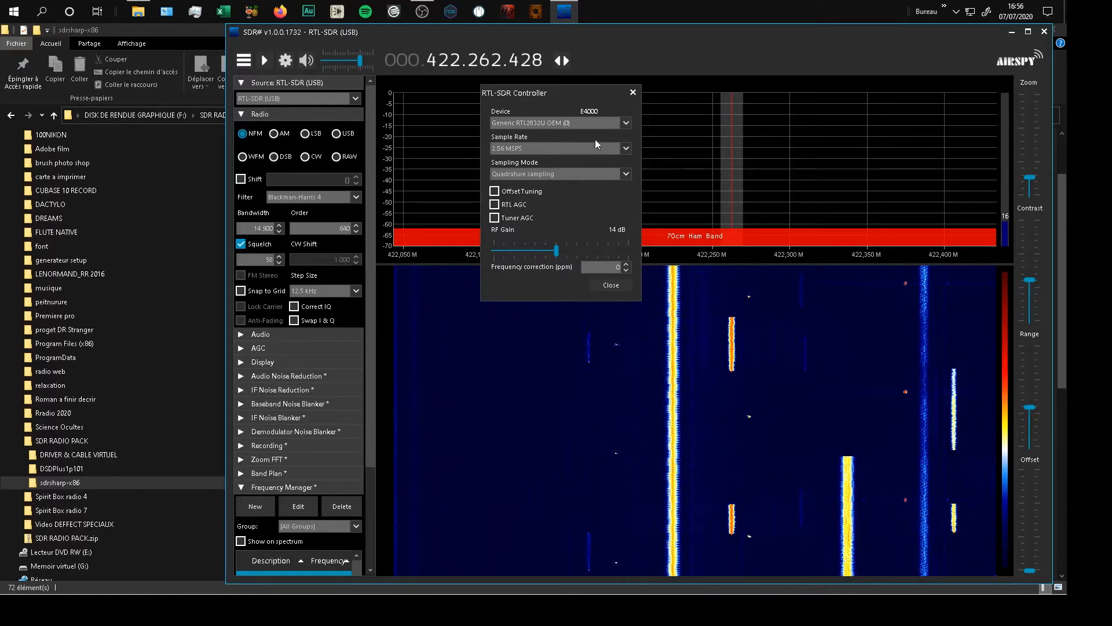
{"action": "left_click", "coordinate": [626, 150]}
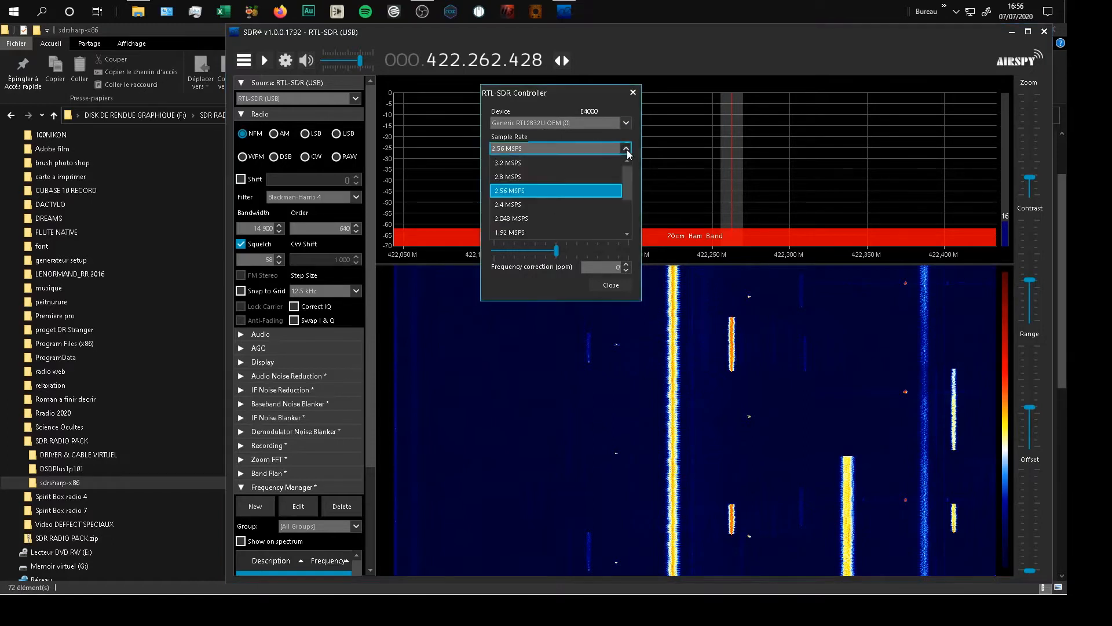
{"action": "left_click", "coordinate": [515, 190]}
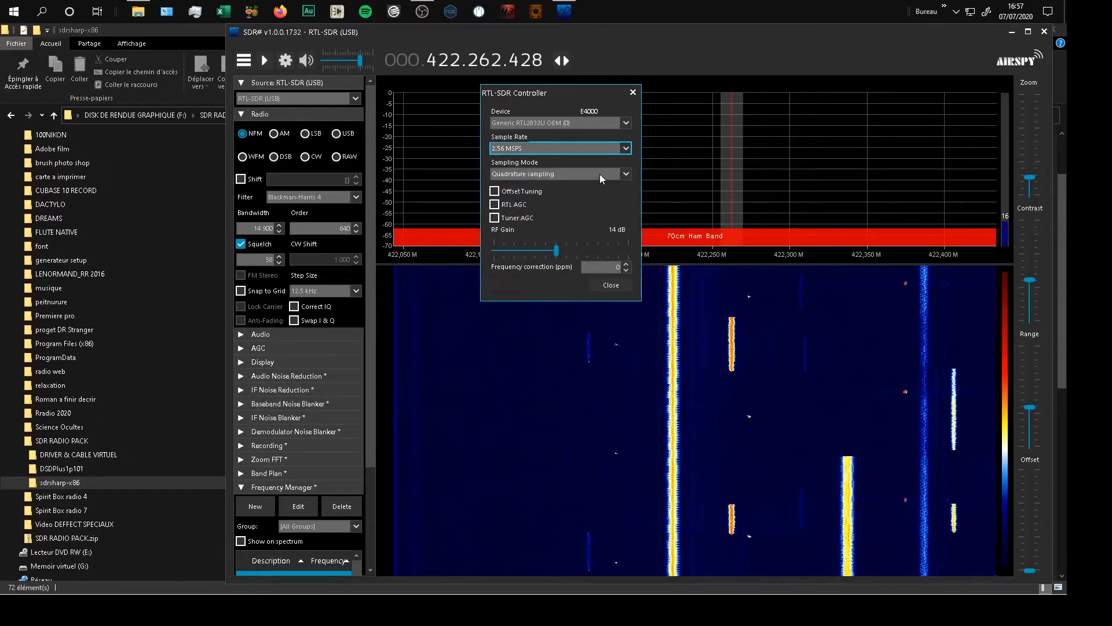
{"action": "left_click", "coordinate": [600, 174]}
{"action": "left_click", "coordinate": [600, 173]}
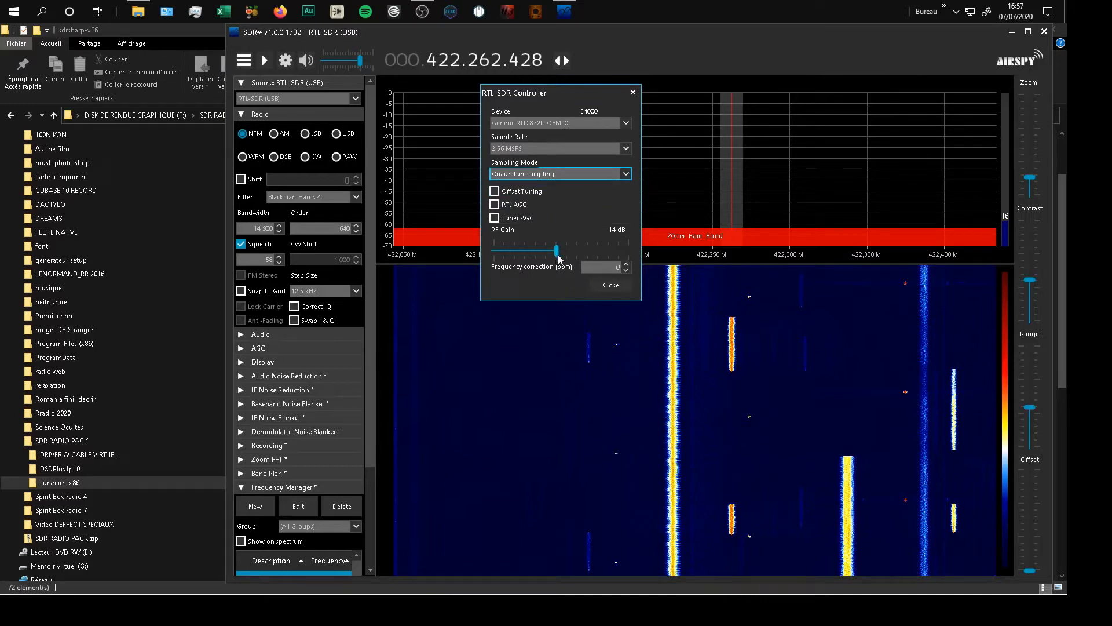
{"action": "left_click", "coordinate": [616, 287]}
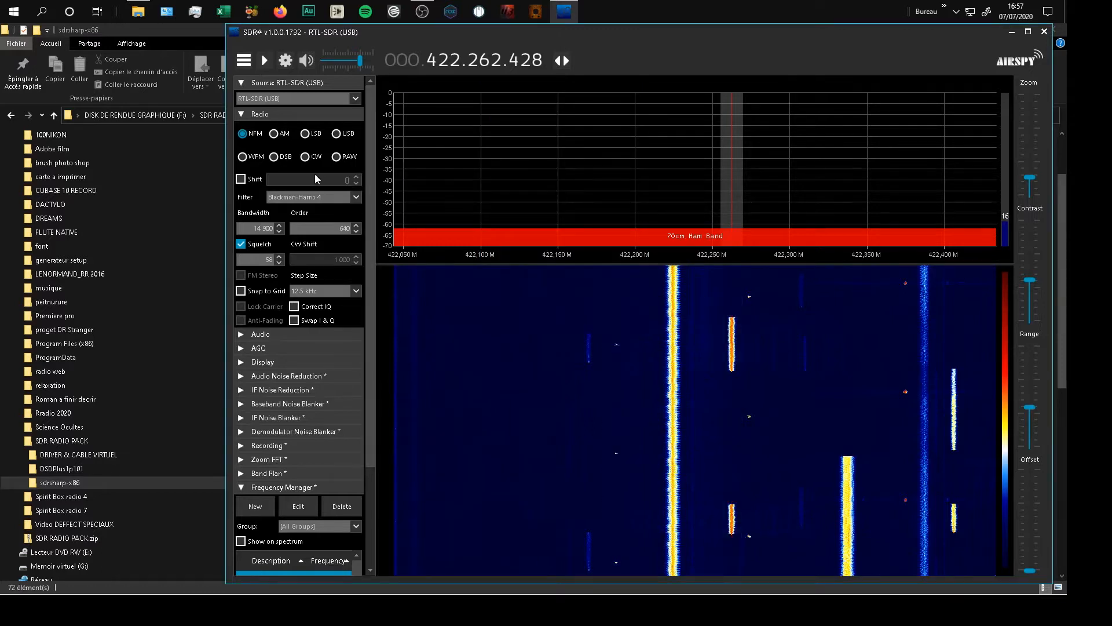
Set the filter bandwidth in the Radio section to 12 500.
{"action": "left_click", "coordinate": [288, 112]}
{"action": "left_click", "coordinate": [287, 112]}
{"action": "left_click", "coordinate": [260, 228]}
{"action": "key", "text": "Delete"}
{"action": "type", "text": "5"}
{"action": "key", "text": "Delete"}
{"action": "type", "text": "5"}
{"action": "left_click", "coordinate": [296, 230]}
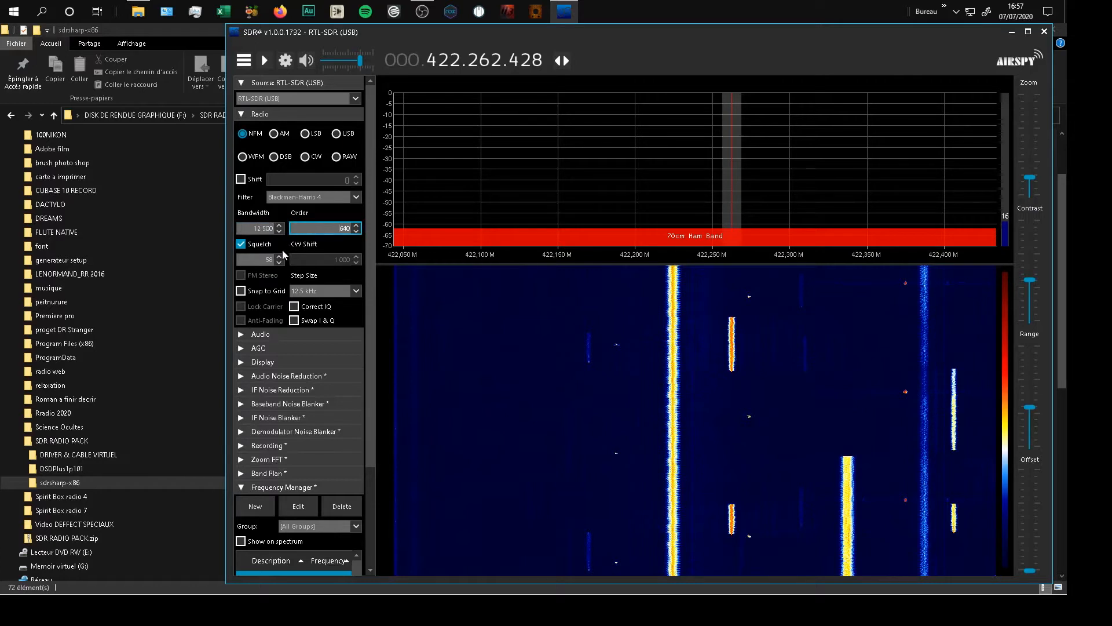
Review the Squelch, Step Size and Snap to Grid settings, keeping Squelch on, 12.5 kHz chosen and Snap to Grid off.
{"action": "left_click", "coordinate": [241, 244]}
{"action": "left_click", "coordinate": [240, 244]}
{"action": "left_click", "coordinate": [355, 292]}
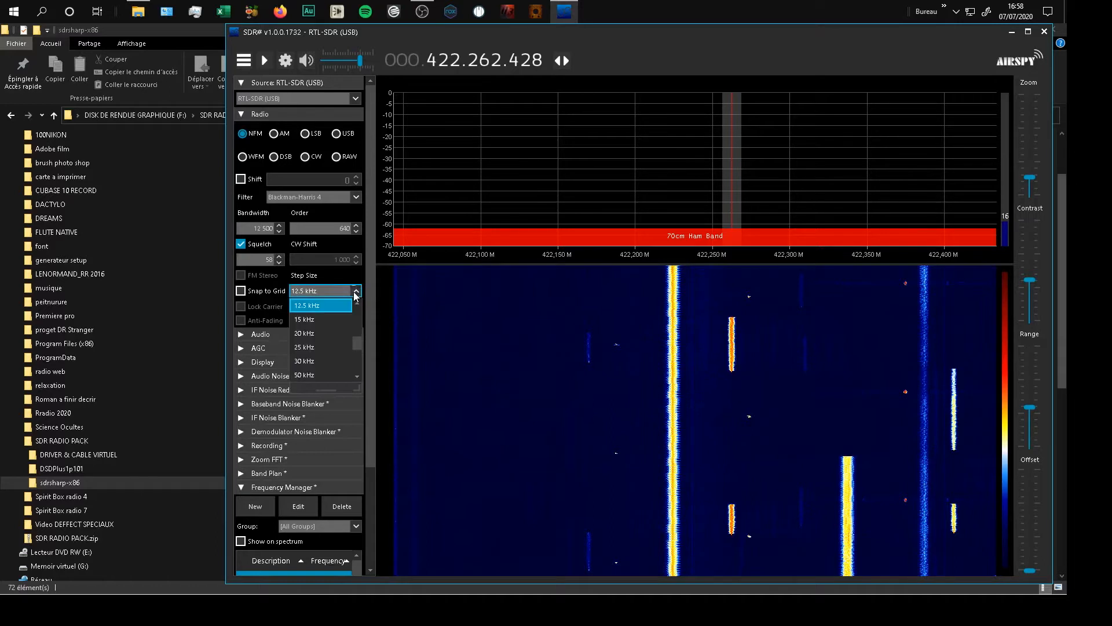
{"action": "mouse_move", "coordinate": [357, 332]}
{"action": "left_mouse_down"}
{"action": "mouse_move", "coordinate": [357, 313]}
{"action": "mouse_move", "coordinate": [358, 325]}
{"action": "left_mouse_up"}
{"action": "left_click", "coordinate": [335, 264]}
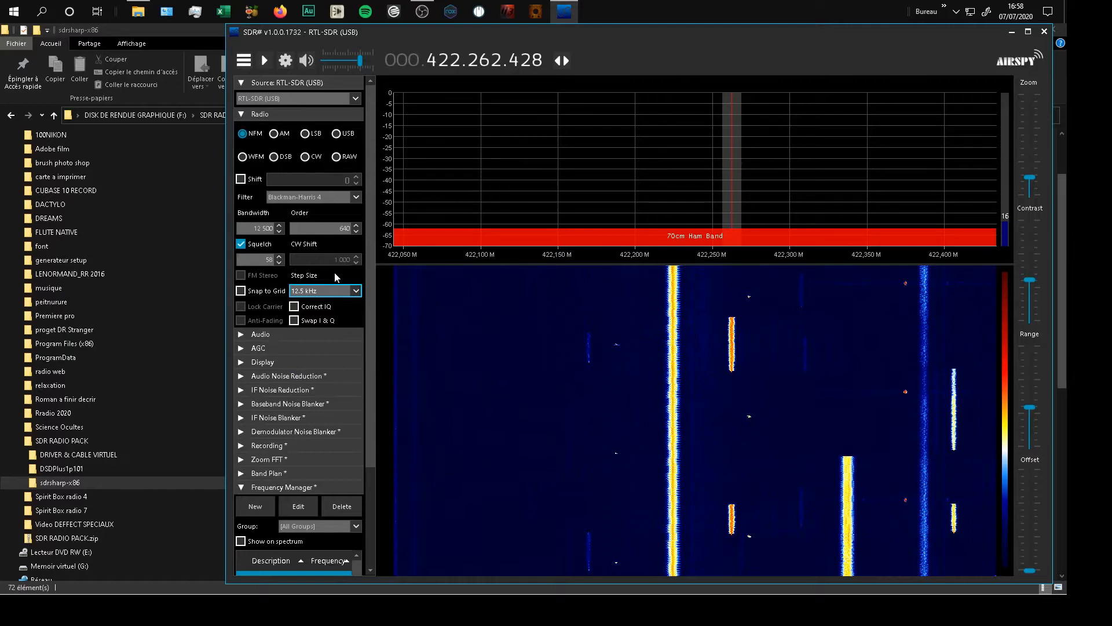
{"action": "left_click", "coordinate": [241, 290]}
{"action": "left_click", "coordinate": [241, 290]}
Choose [MME] CABLE Input (VB-Audio Virtual C) as the audio output and collapse the Audio section.
{"action": "left_click", "coordinate": [242, 333]}
{"action": "scroll", "coordinate": [347, 356], "scroll_direction": "down", "scroll_amount": 3}
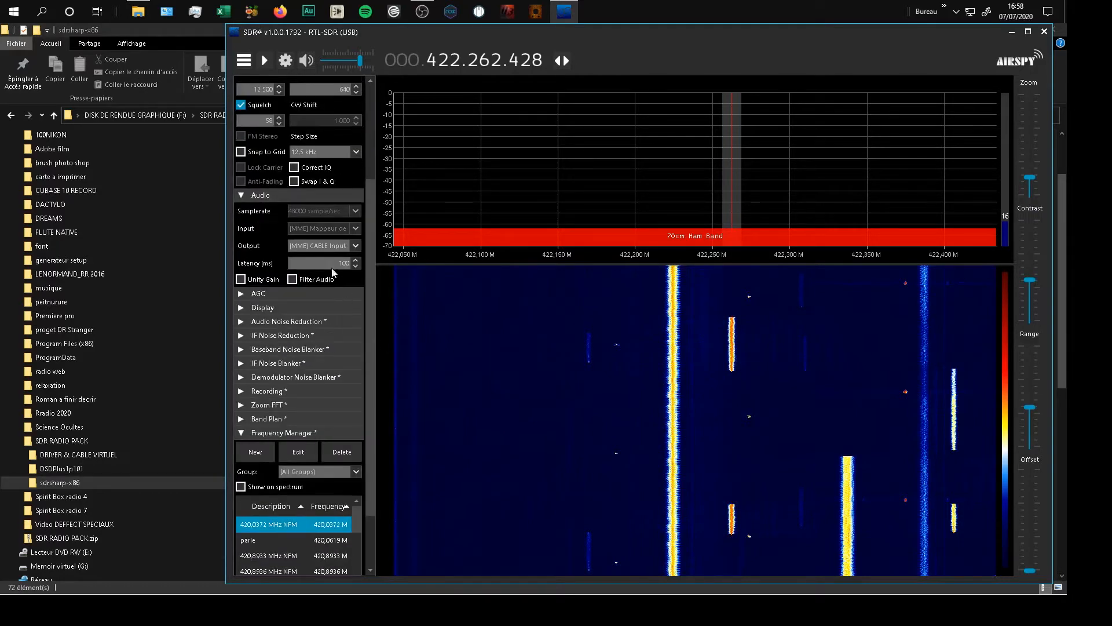
{"action": "left_click", "coordinate": [355, 245]}
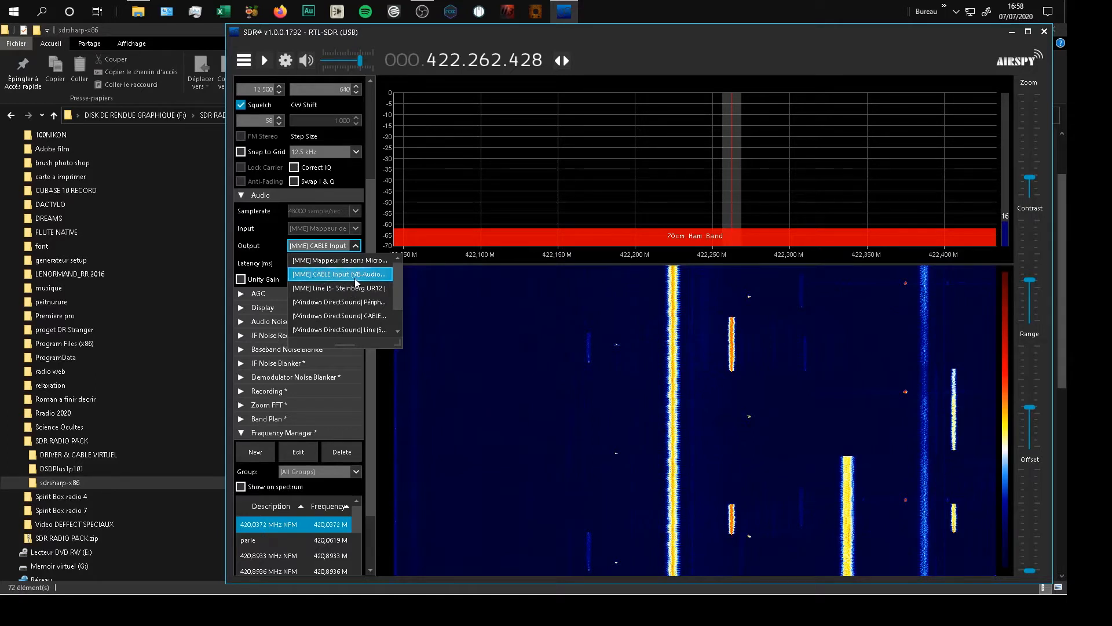
{"action": "left_click_drag", "start_coordinate": [399, 281], "coordinate": [400, 297]}
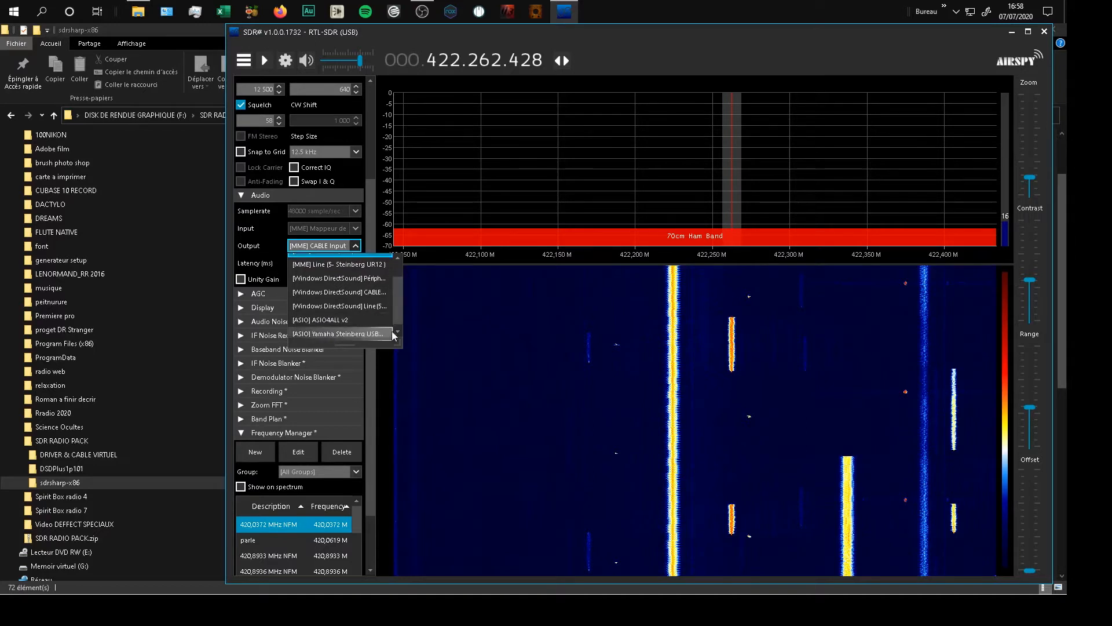
{"action": "left_click_drag", "start_coordinate": [398, 344], "coordinate": [521, 349]}
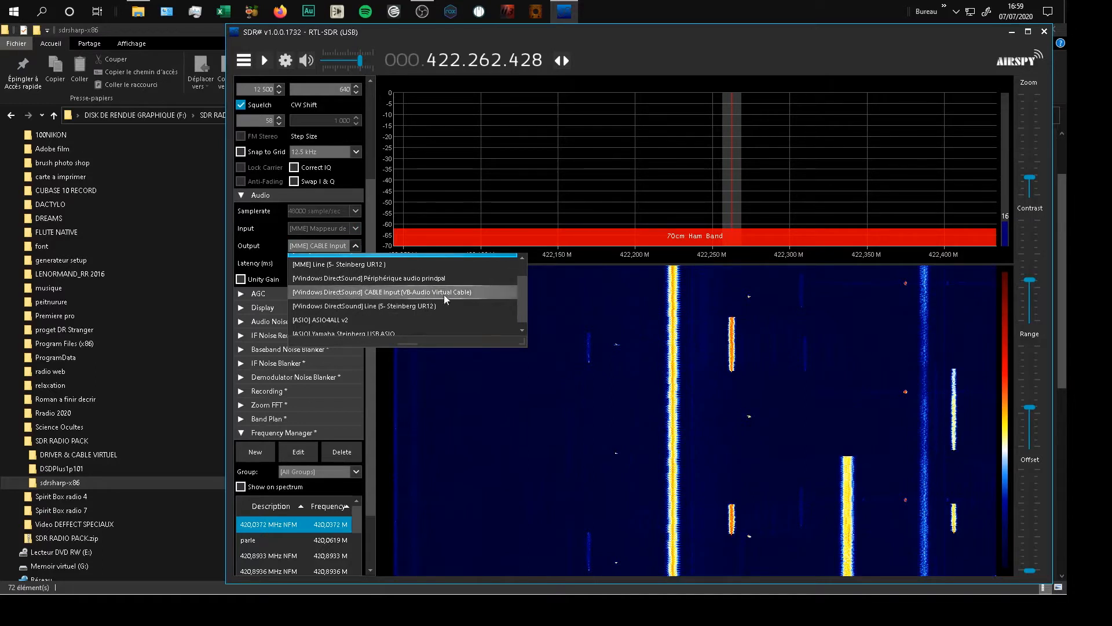
{"action": "left_click_drag", "start_coordinate": [520, 286], "coordinate": [520, 276]}
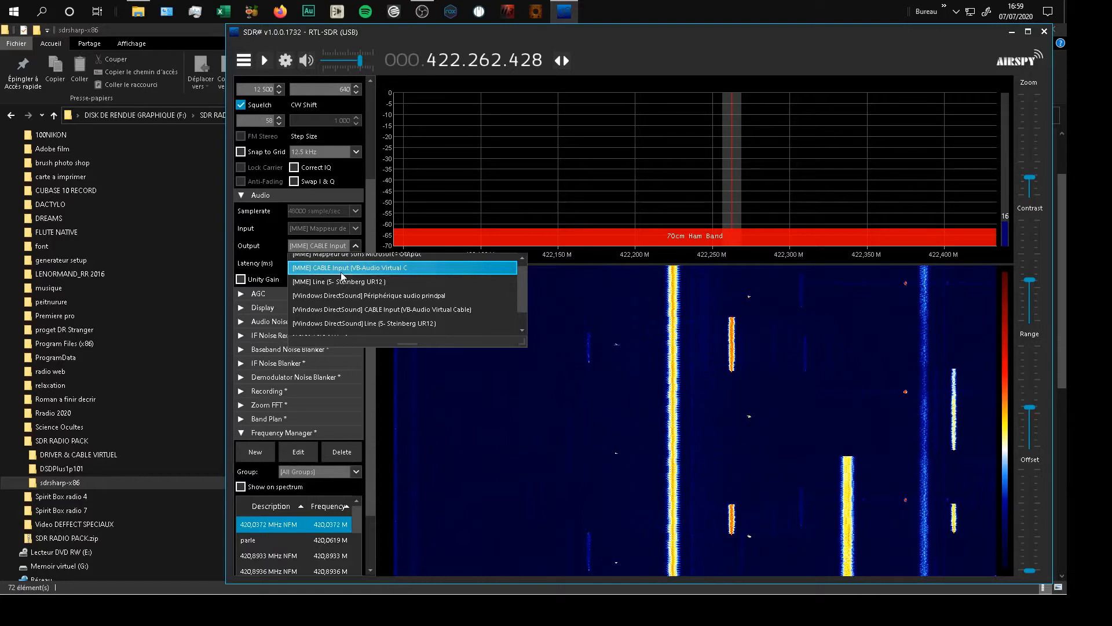
{"action": "left_click", "coordinate": [342, 270]}
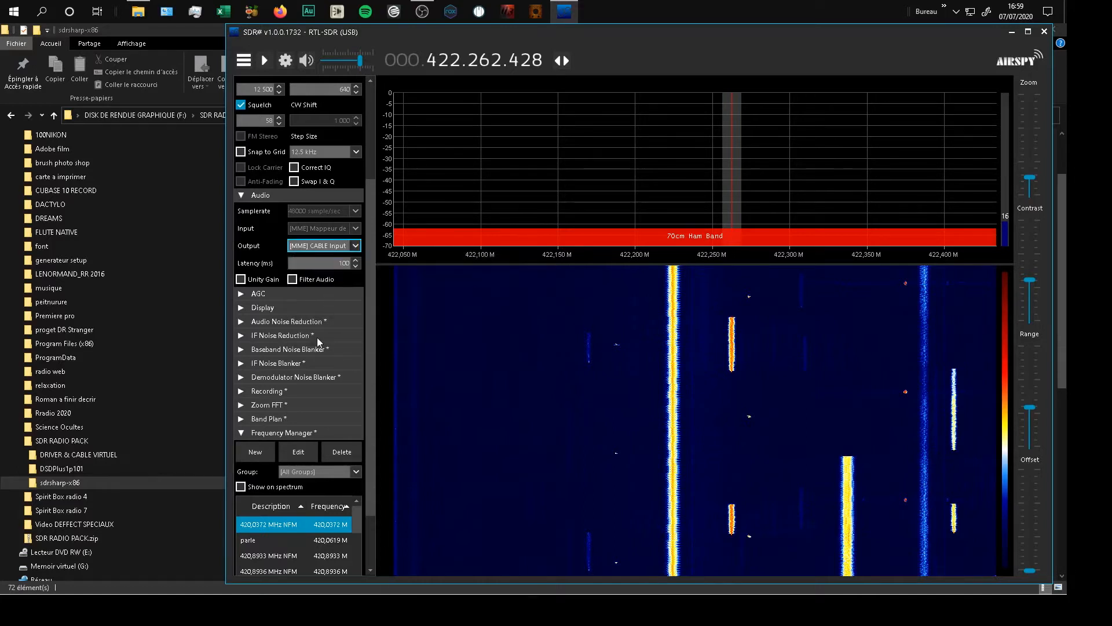
{"action": "left_click", "coordinate": [241, 198]}
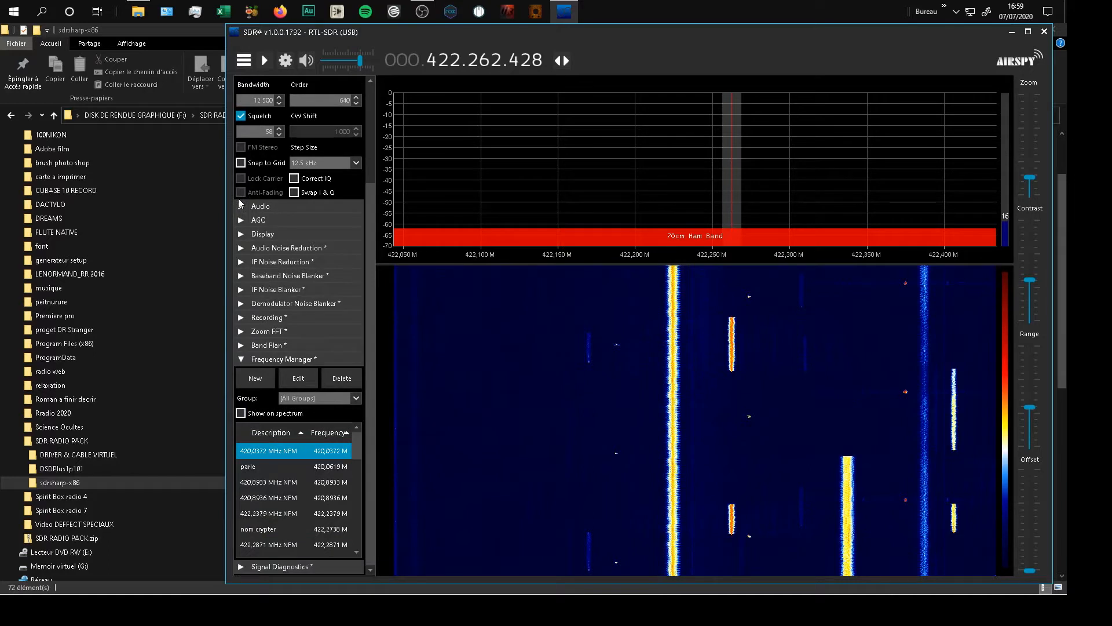
{"action": "left_click", "coordinate": [241, 234]}
{"action": "left_click", "coordinate": [241, 235]}
Switch to File Explorer and open the DSDPlus1p101 folder inside SDR RADIO PACK.
{"action": "left_click", "coordinate": [161, 29]}
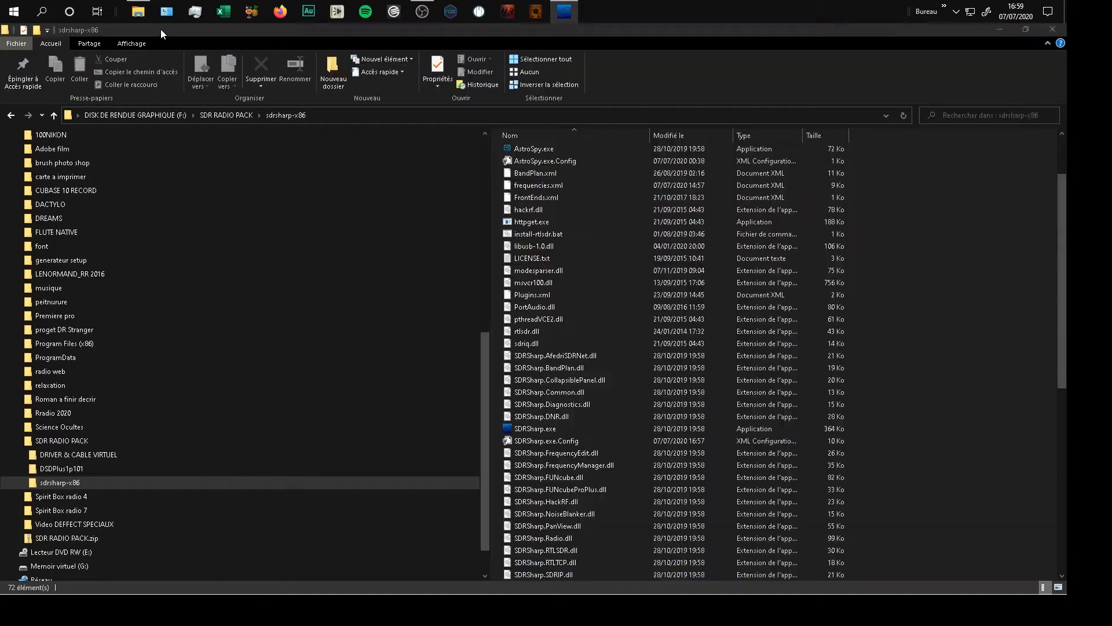
{"action": "left_click", "coordinate": [11, 116]}
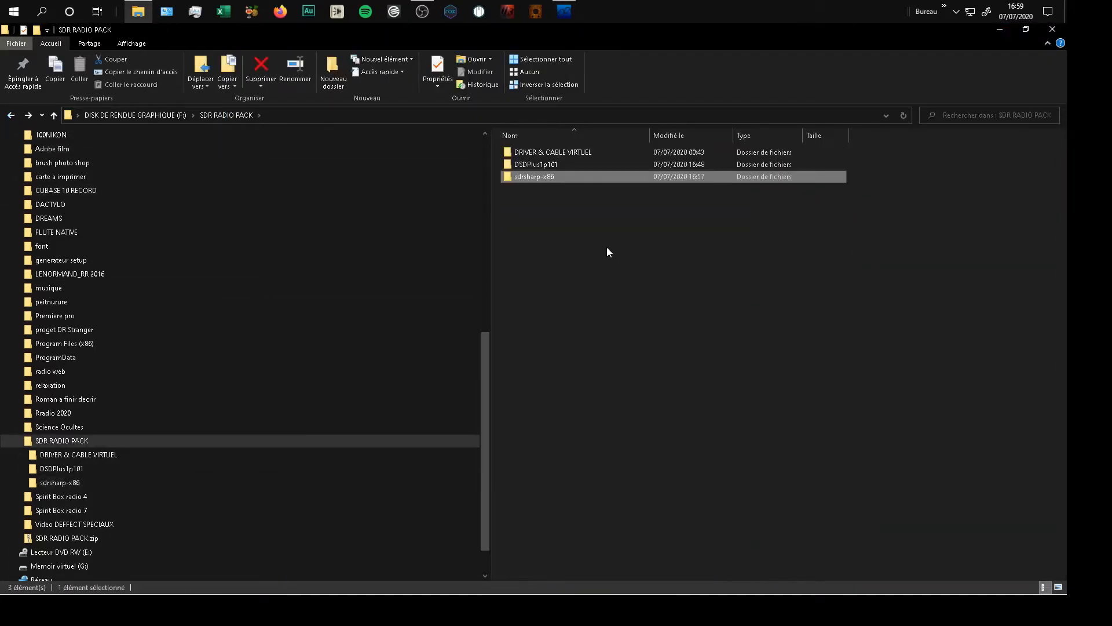
{"action": "left_click", "coordinate": [522, 165]}
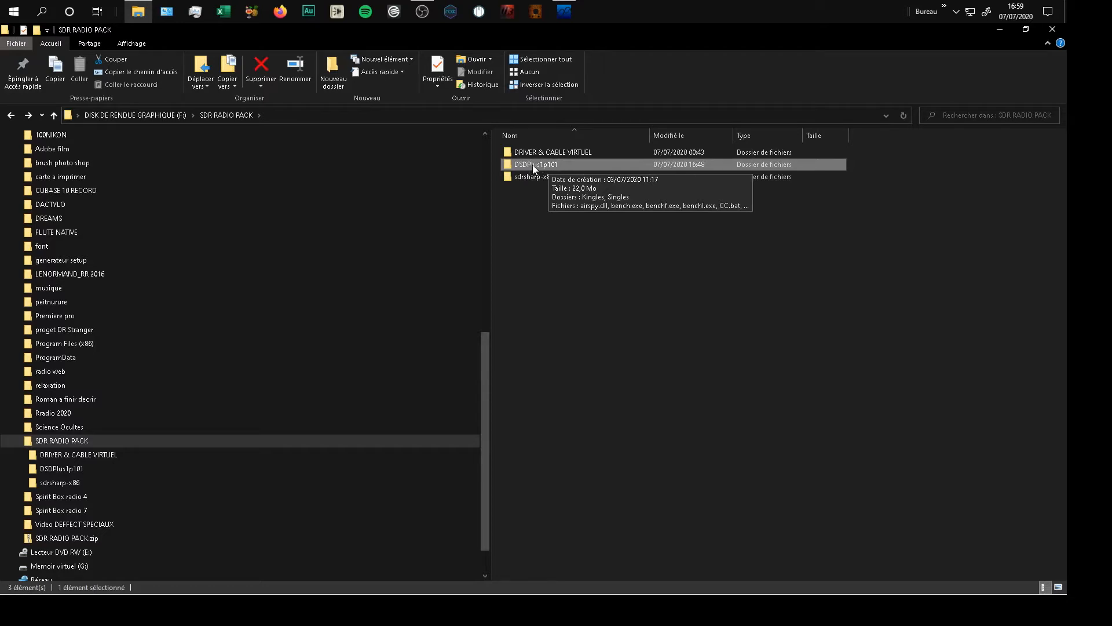
{"action": "double_click", "coordinate": [531, 164]}
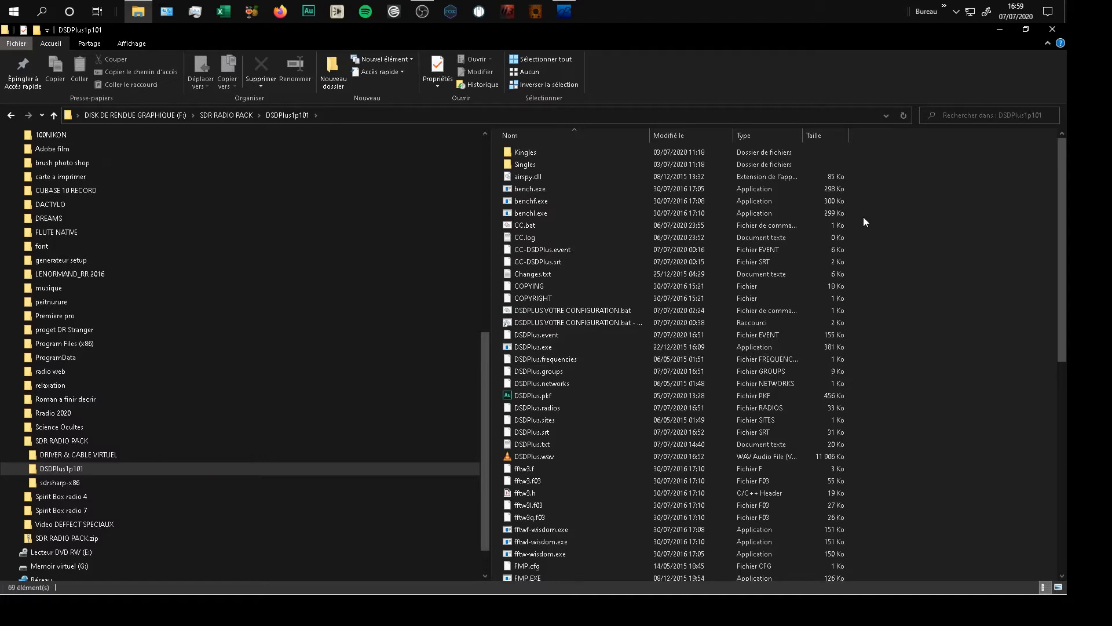
Look through the files of the DSDPlus1p101 folder and sort them by type to find DSDPLUS VOTRE CONFIGURATION.bat.
{"action": "scroll", "coordinate": [864, 221], "scroll_direction": "down", "scroll_amount": 3}
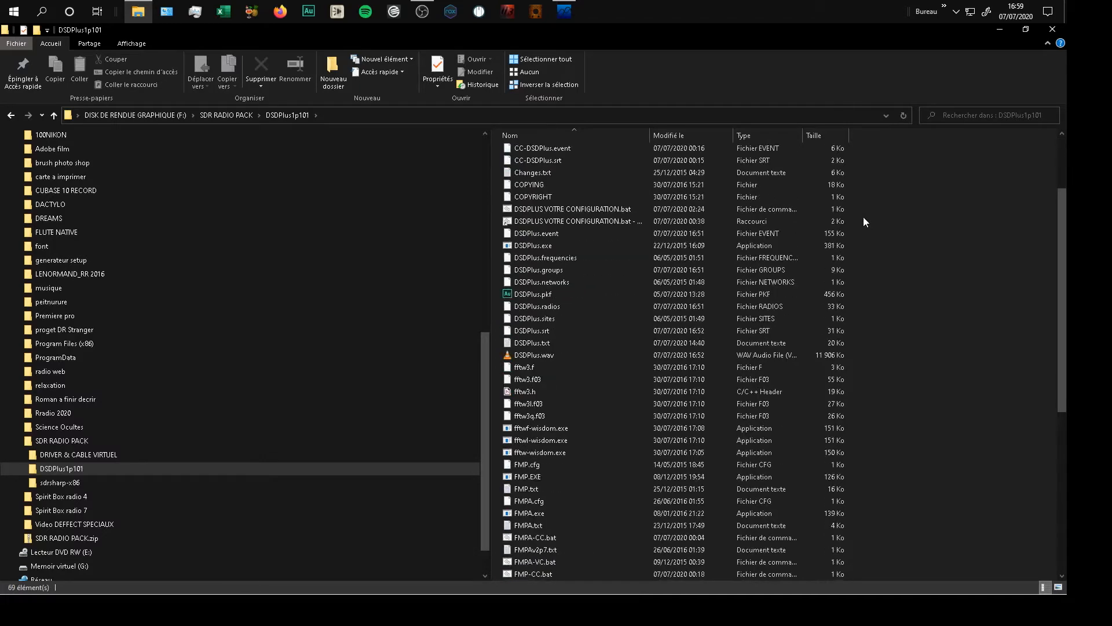
{"action": "scroll", "coordinate": [864, 221], "scroll_direction": "up", "scroll_amount": 2}
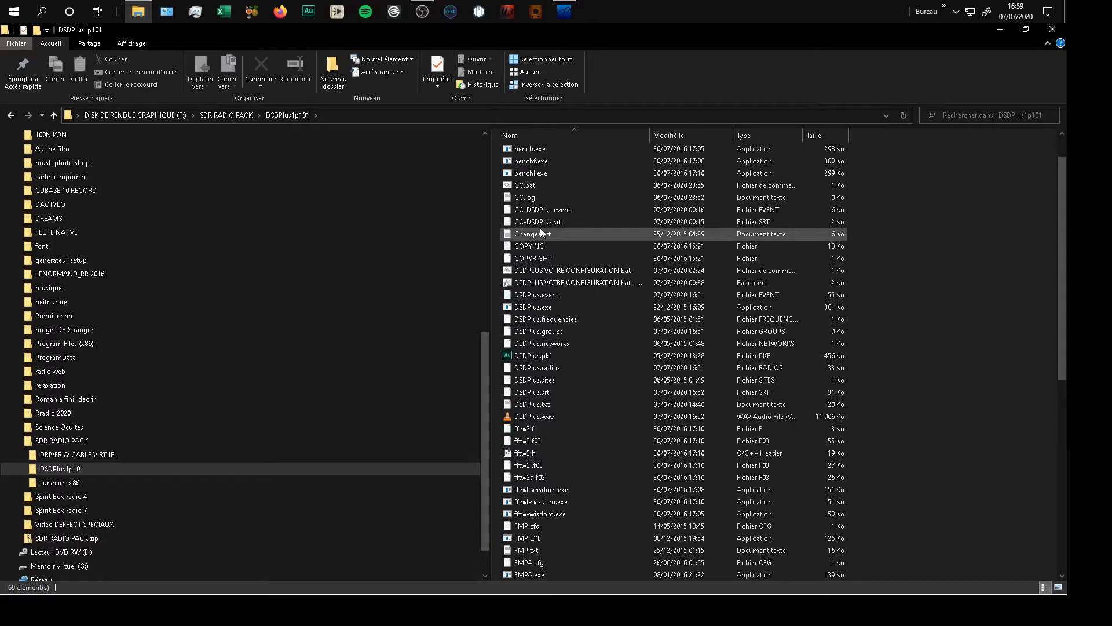
{"action": "scroll", "coordinate": [569, 255], "scroll_direction": "up", "scroll_amount": 2}
{"action": "scroll", "coordinate": [570, 257], "scroll_direction": "down", "scroll_amount": 5}
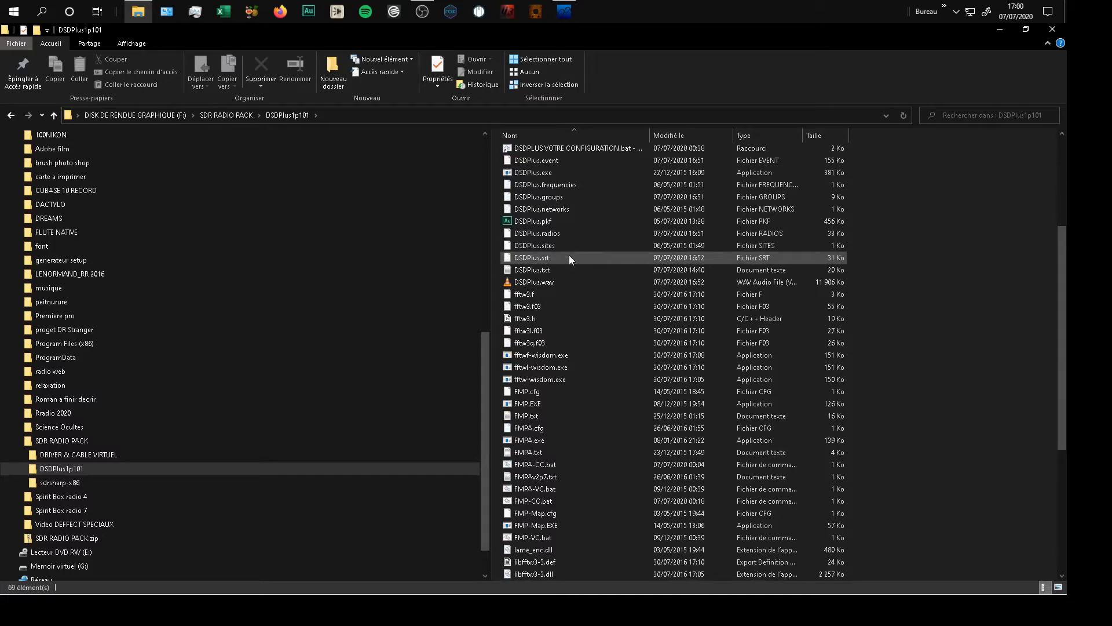
{"action": "scroll", "coordinate": [570, 258], "scroll_direction": "up", "scroll_amount": 3}
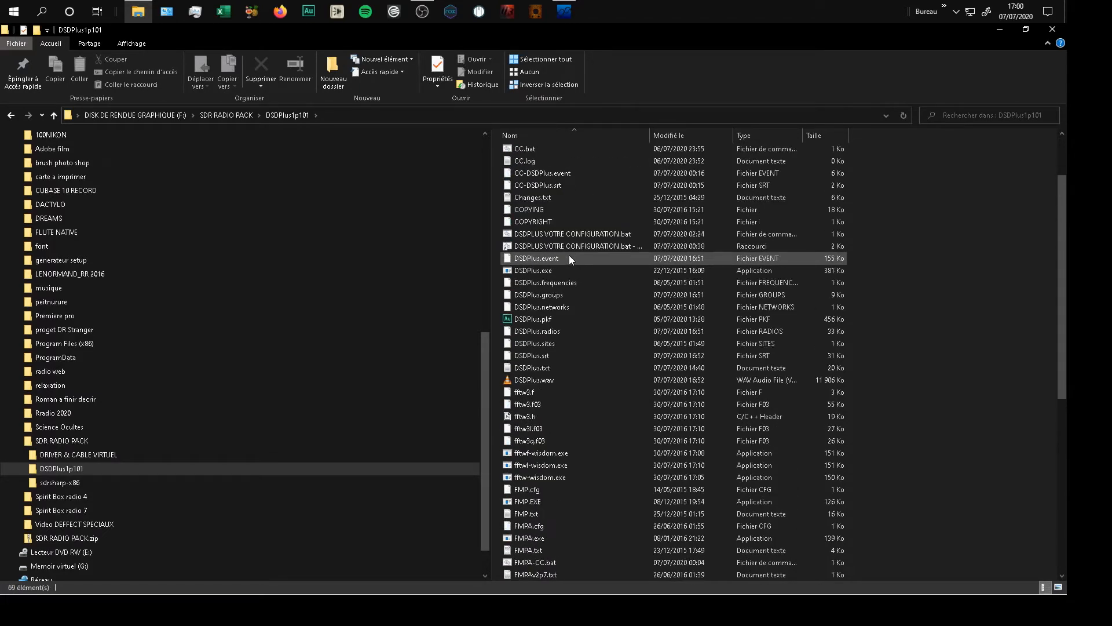
{"action": "scroll", "coordinate": [569, 258], "scroll_direction": "down", "scroll_amount": 2}
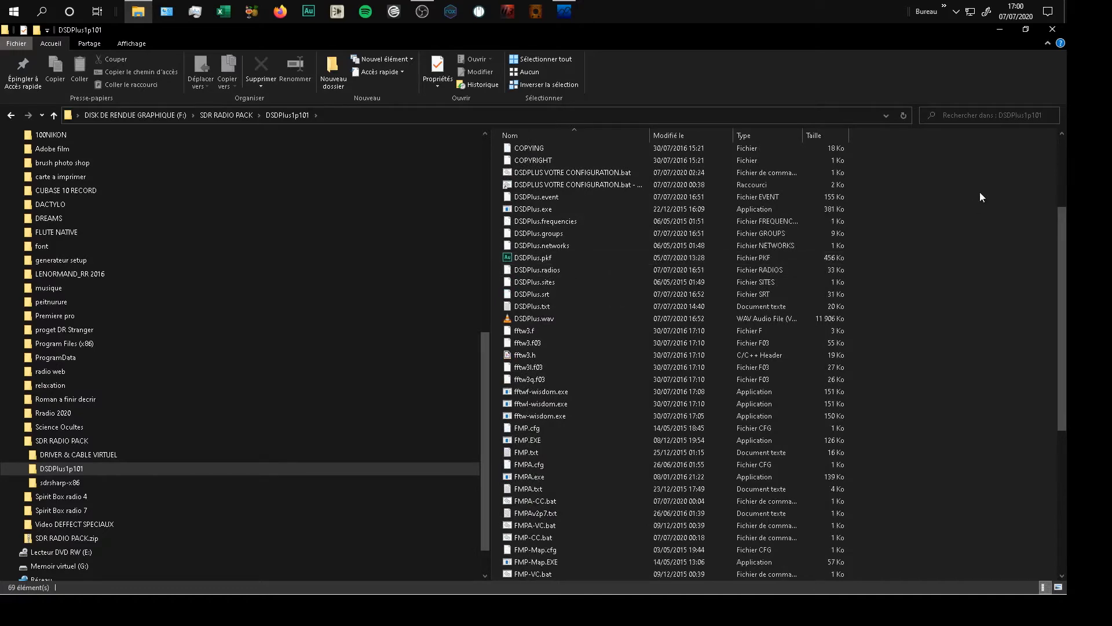
{"action": "left_click", "coordinate": [944, 9]}
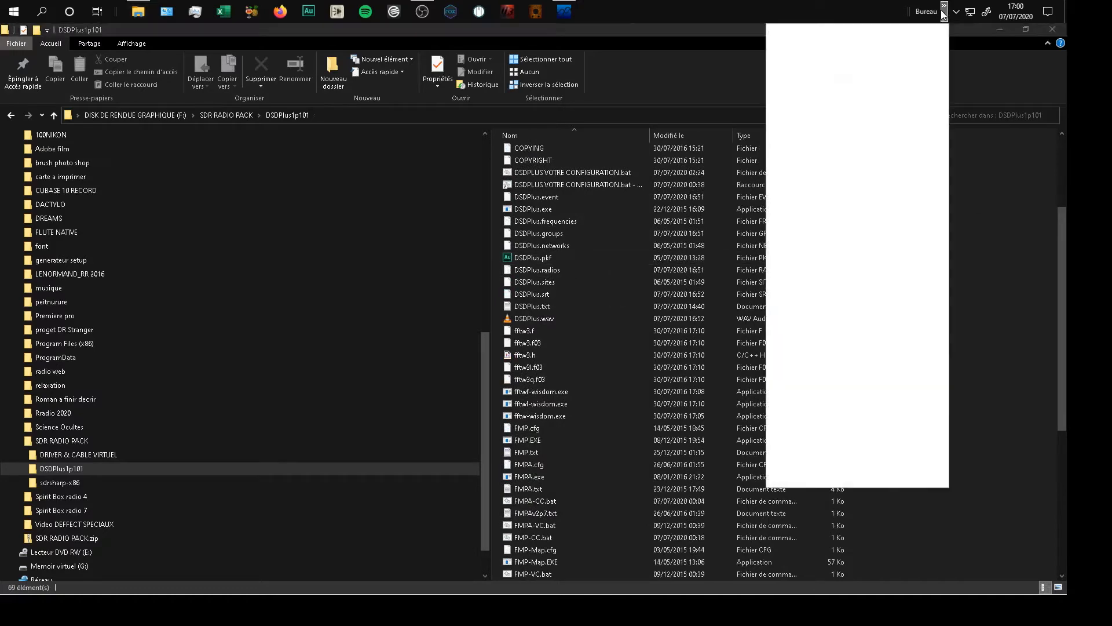
{"action": "left_click", "coordinate": [999, 291]}
{"action": "scroll", "coordinate": [621, 370], "scroll_direction": "down", "scroll_amount": 6}
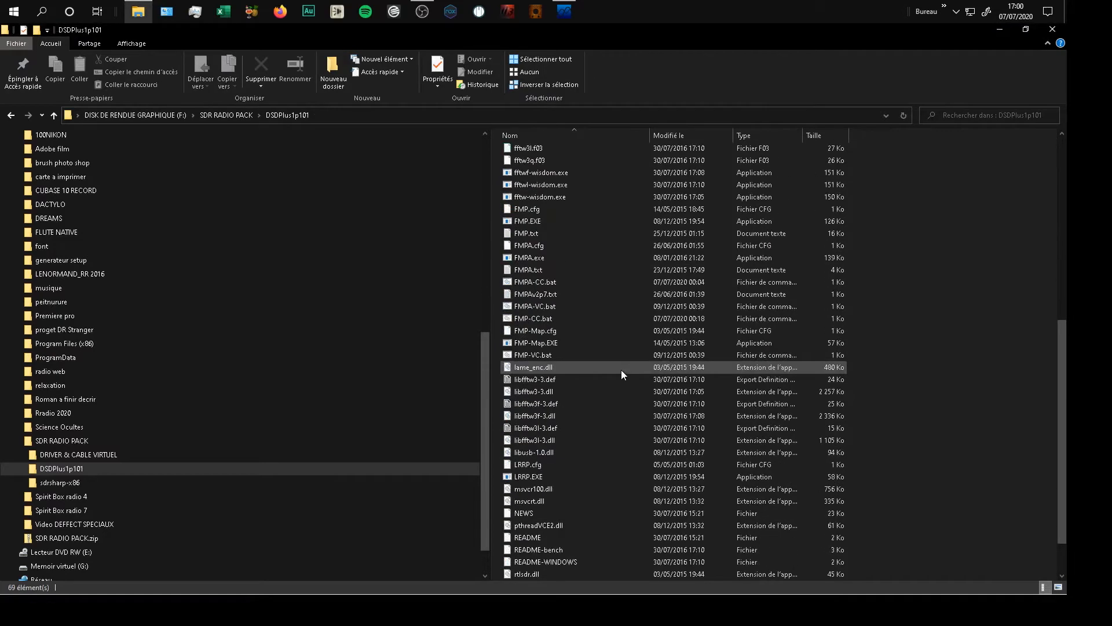
{"action": "scroll", "coordinate": [599, 368], "scroll_direction": "down", "scroll_amount": 2}
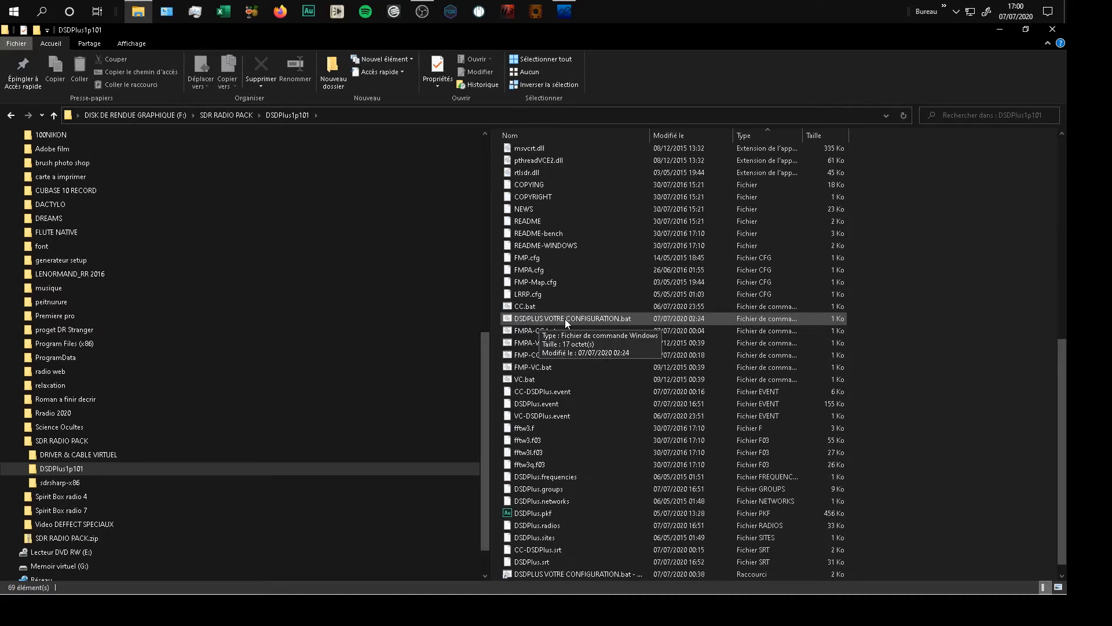
Open DSDPLUS VOTRE CONFIGURATION.bat in Notepad, examine the input and output parameters of its command line, and close it.
{"action": "right_click", "coordinate": [565, 320]}
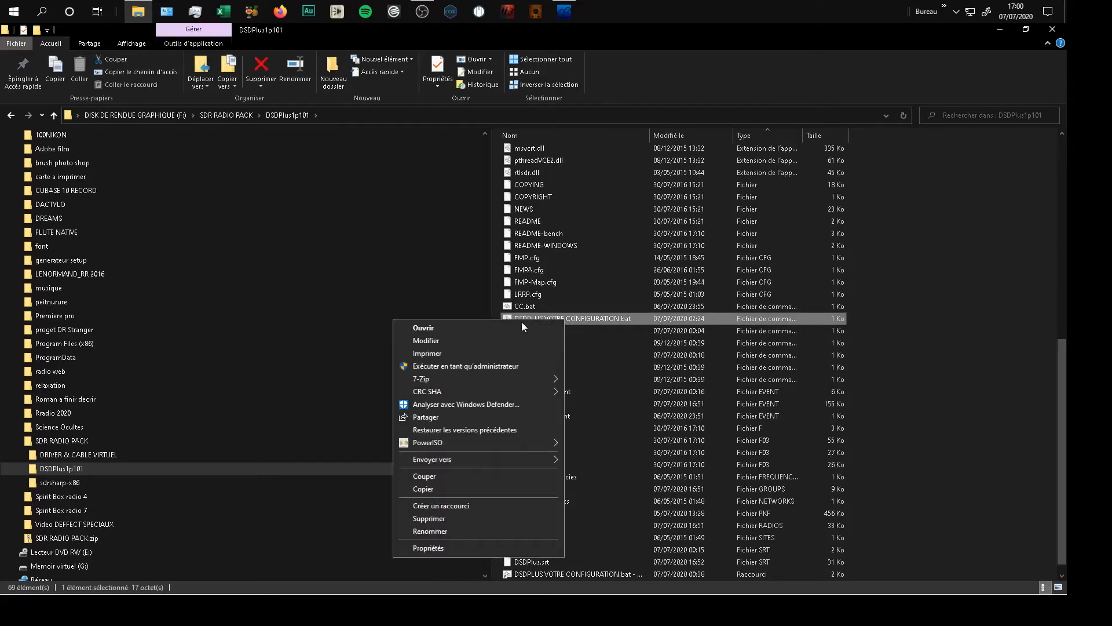
{"action": "left_click", "coordinate": [470, 340]}
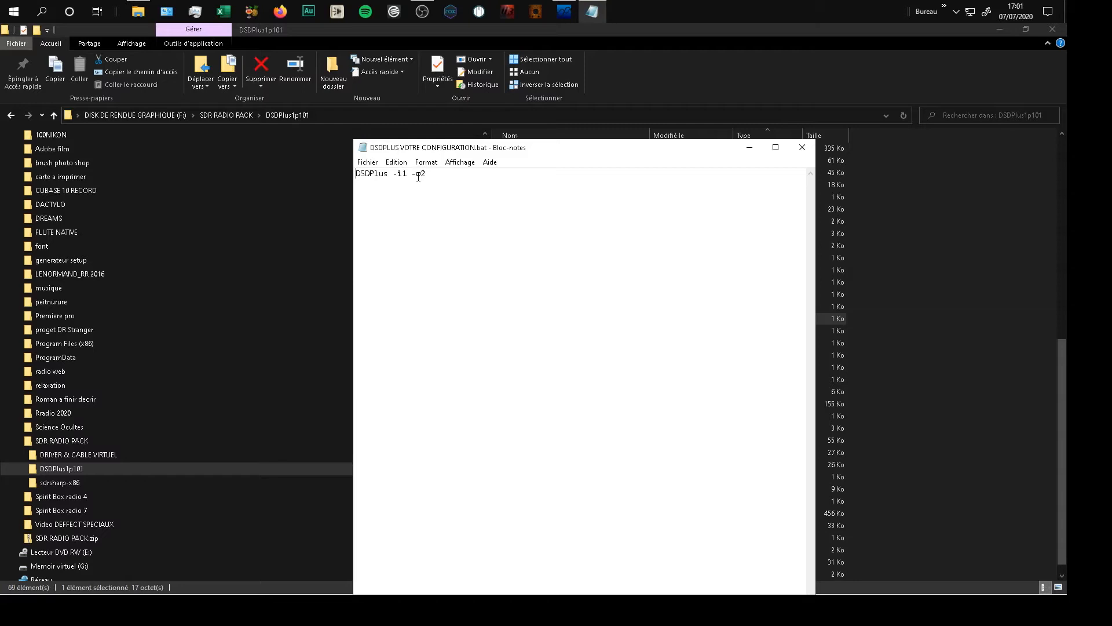
{"action": "left_click_drag", "start_coordinate": [421, 175], "coordinate": [432, 181]}
{"action": "left_click", "coordinate": [803, 147]}
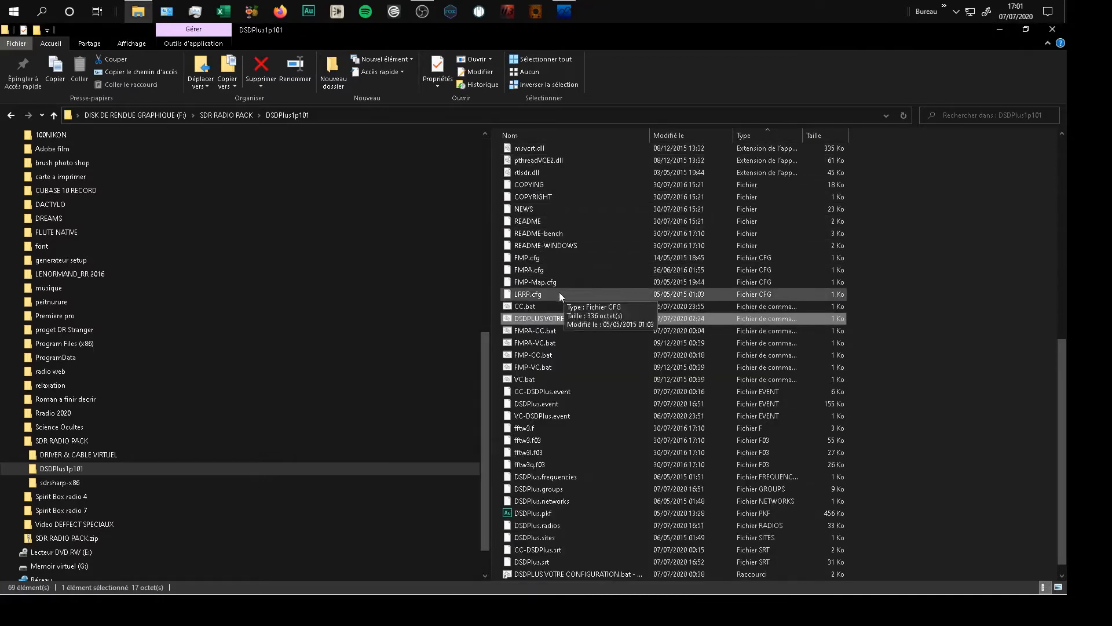
Run DSDPLUS VOTRE CONFIGURATION.bat and move the DSD+ console so its audio device list is readable.
{"action": "double_click", "coordinate": [531, 318]}
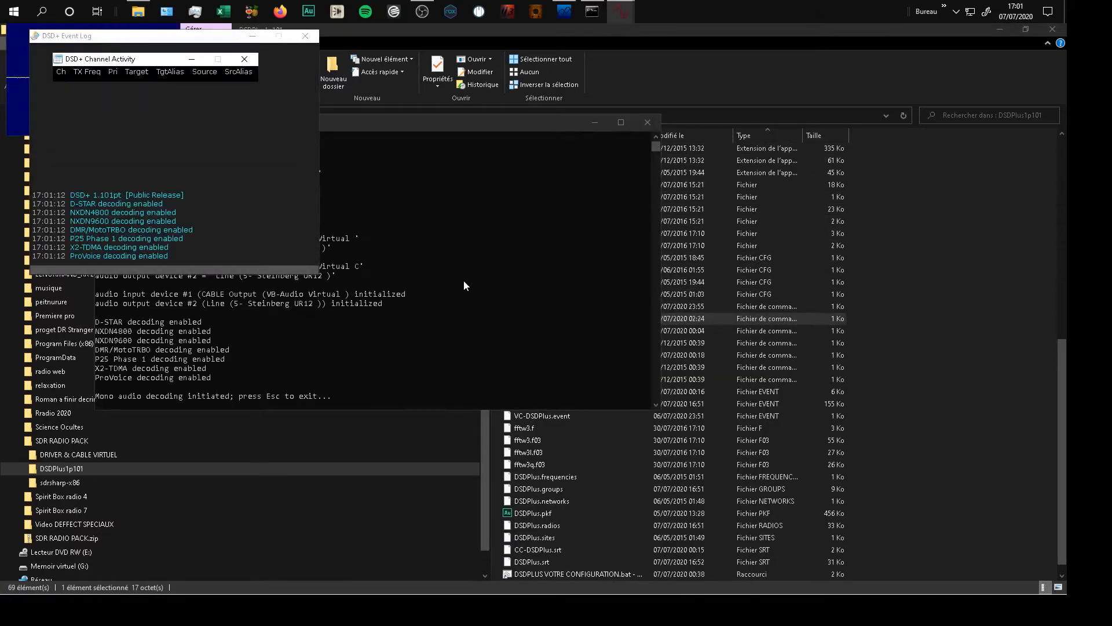
{"action": "left_click_drag", "start_coordinate": [381, 122], "coordinate": [322, 105]}
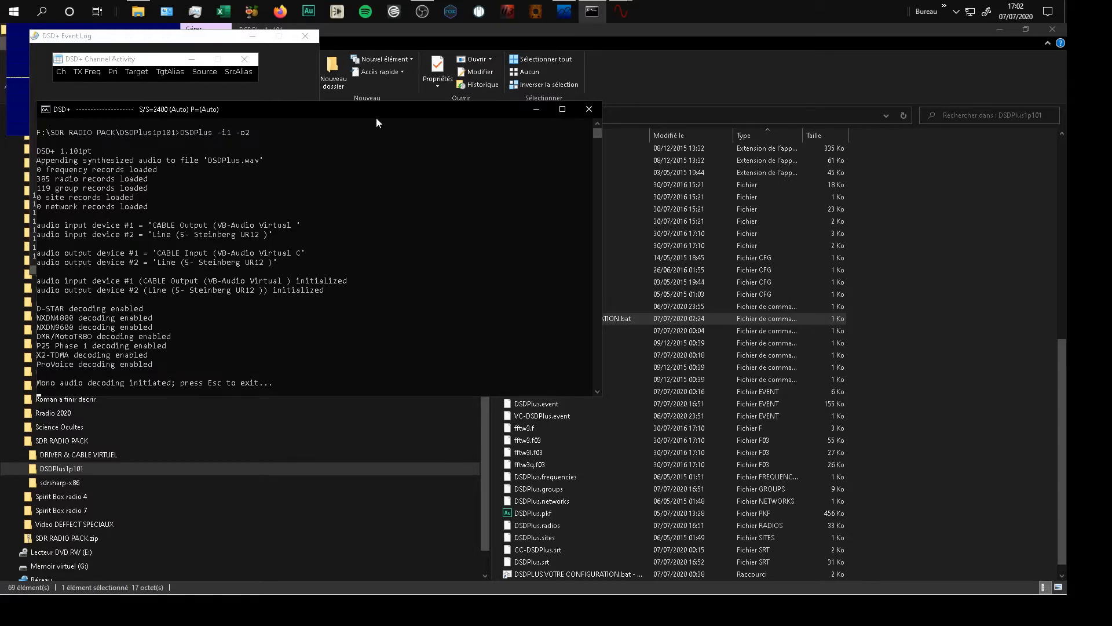
Reopen DSDPLUS VOTRE CONFIGURATION.bat in Notepad and place it beside the DSD+ console for comparison.
{"action": "left_click", "coordinate": [1004, 380]}
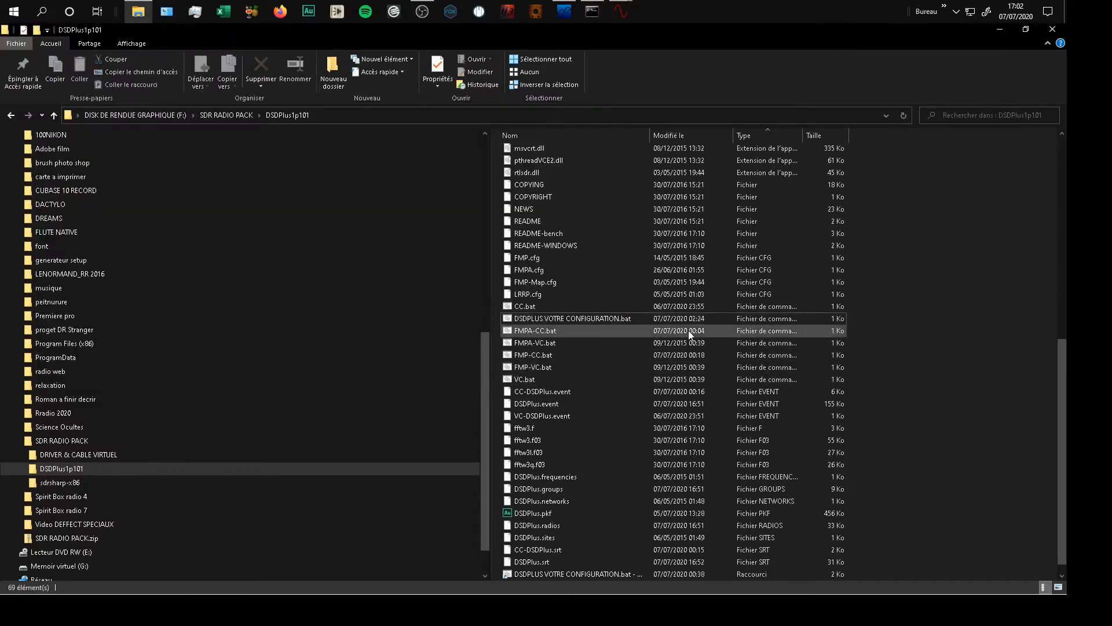
{"action": "right_click", "coordinate": [609, 317]}
{"action": "left_click", "coordinate": [469, 338]}
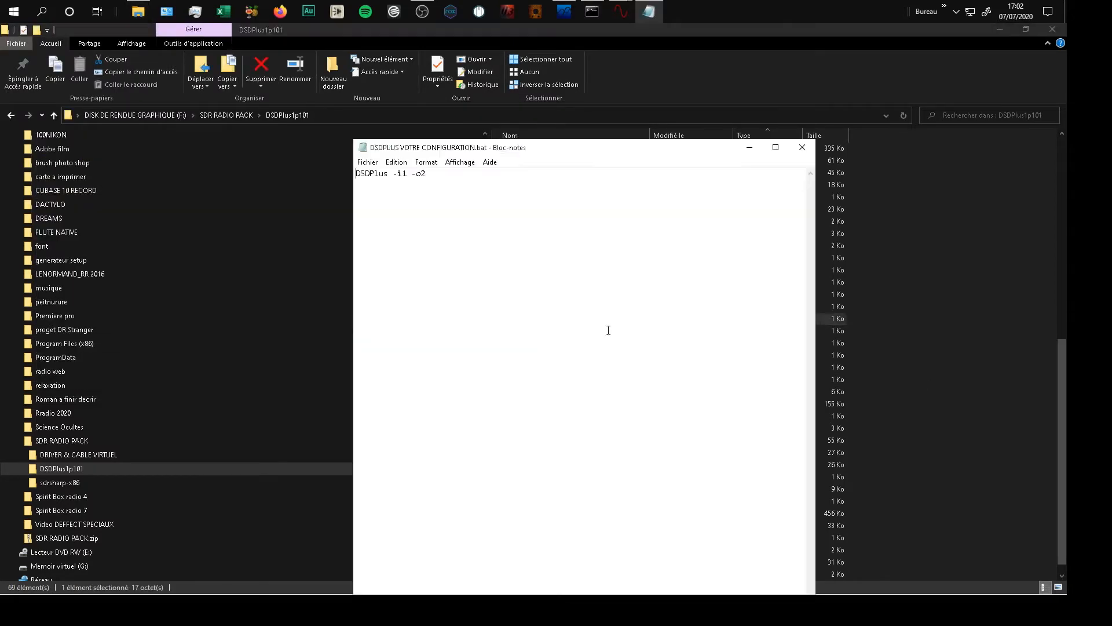
{"action": "left_click_drag", "start_coordinate": [678, 145], "coordinate": [814, 123]}
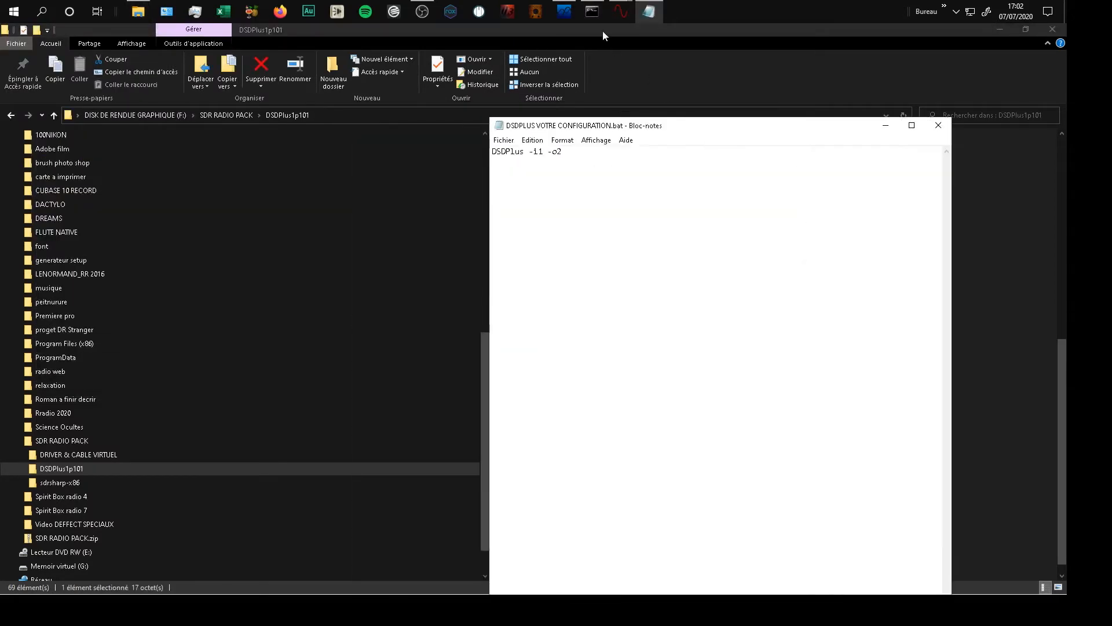
{"action": "left_click", "coordinate": [594, 13]}
{"action": "left_click_drag", "start_coordinate": [678, 128], "coordinate": [647, 114]}
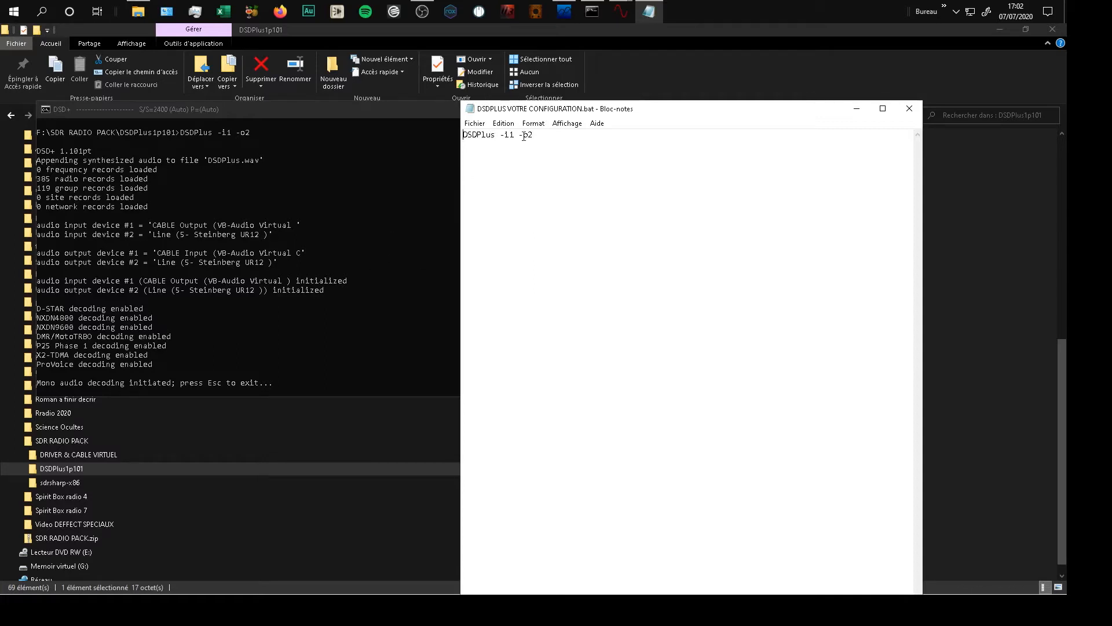
Try output device 1 and input device 2 in the DSDPlus command line of the batch file.
{"action": "left_click_drag", "start_coordinate": [529, 137], "coordinate": [535, 139]}
{"action": "type", "text": "1"}
{"action": "left_click_drag", "start_coordinate": [509, 138], "coordinate": [515, 138]}
{"action": "type", "text": "2"}
Close the DSD+ console and close the batch file in Notepad without saving the changes.
{"action": "left_click", "coordinate": [302, 109]}
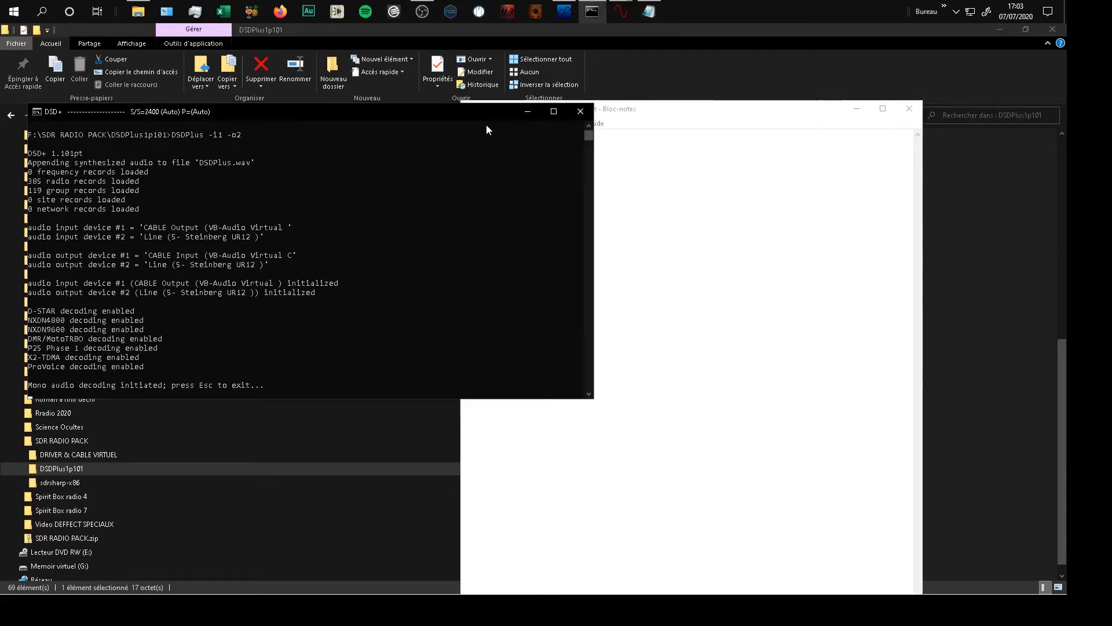
{"action": "left_click", "coordinate": [580, 112]}
{"action": "left_click", "coordinate": [909, 109]}
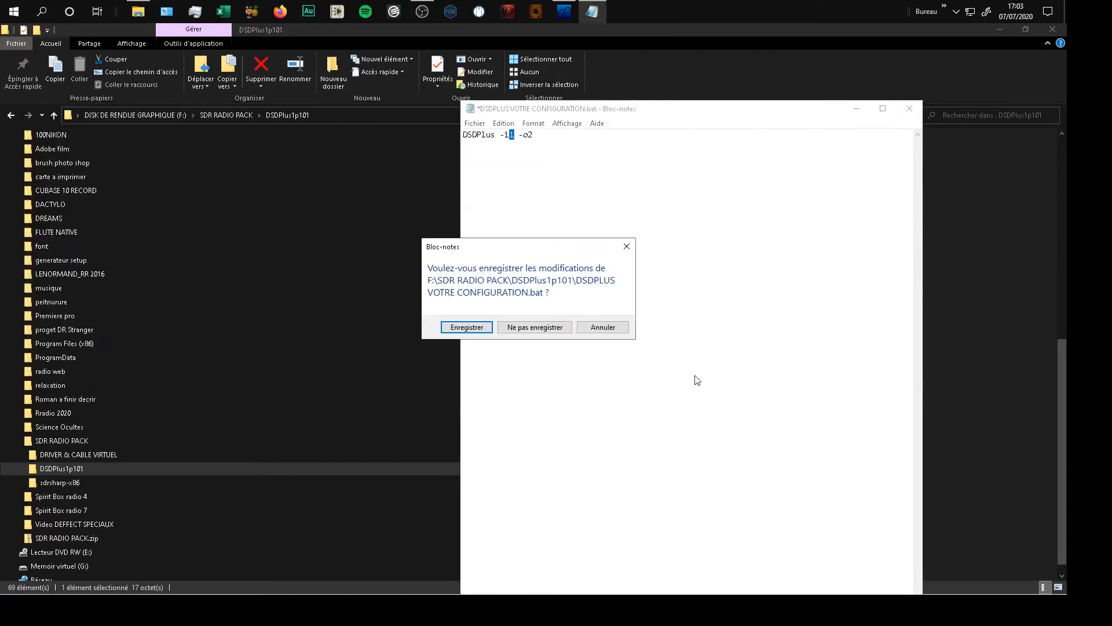
{"action": "left_click", "coordinate": [516, 328]}
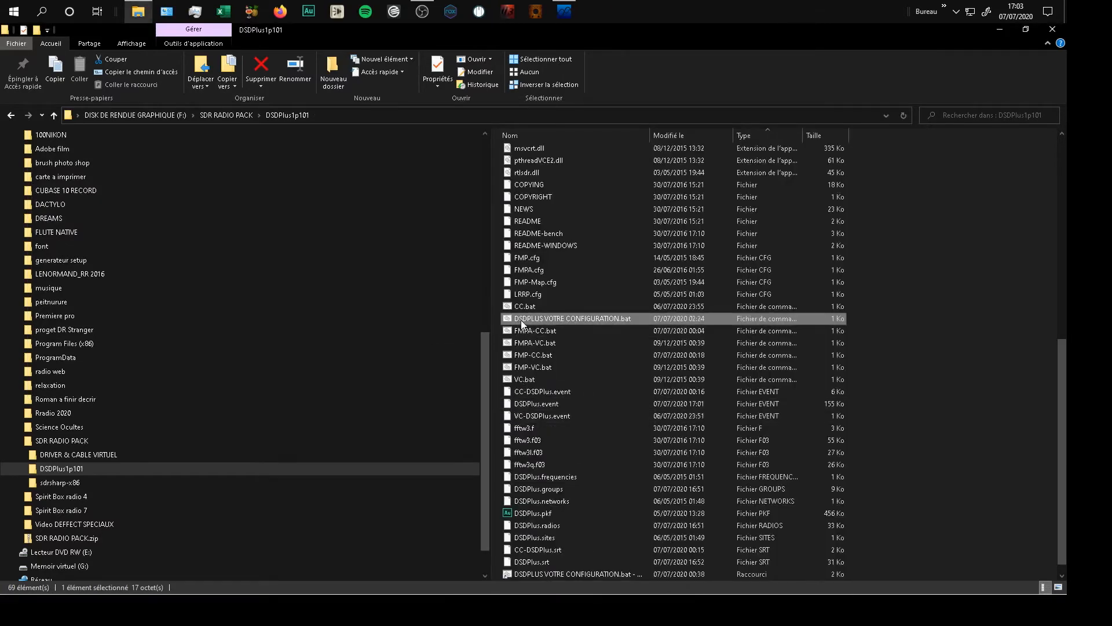
Open DSDPLUS VOTRE CONFIGURATION.bat in Notepad to check its command line, and close it without changes.
{"action": "right_click", "coordinate": [550, 320]}
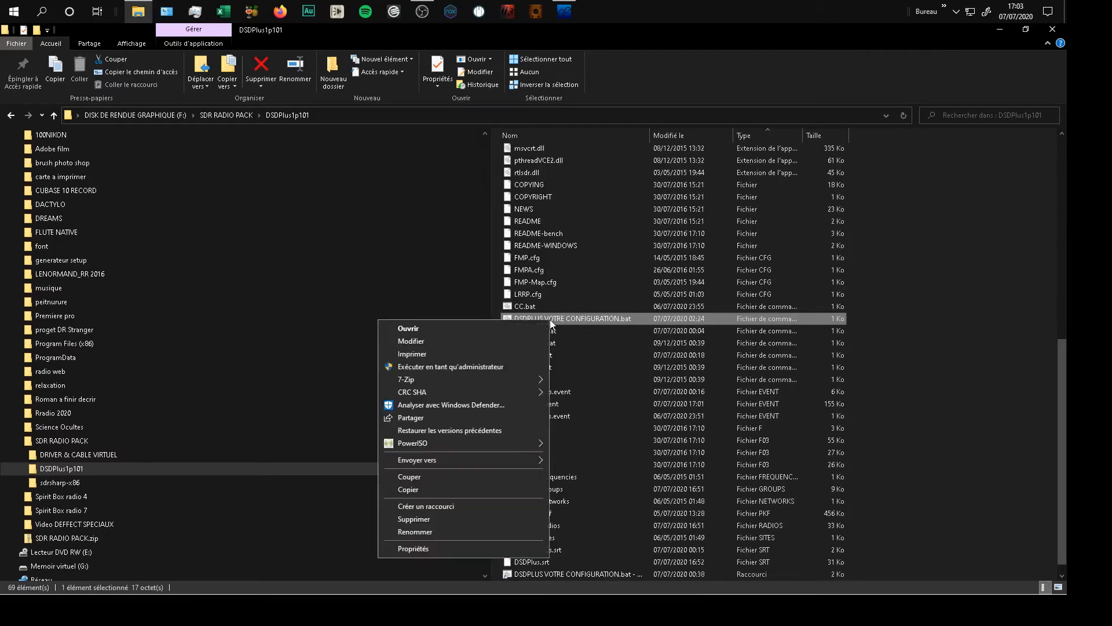
{"action": "left_click", "coordinate": [470, 343]}
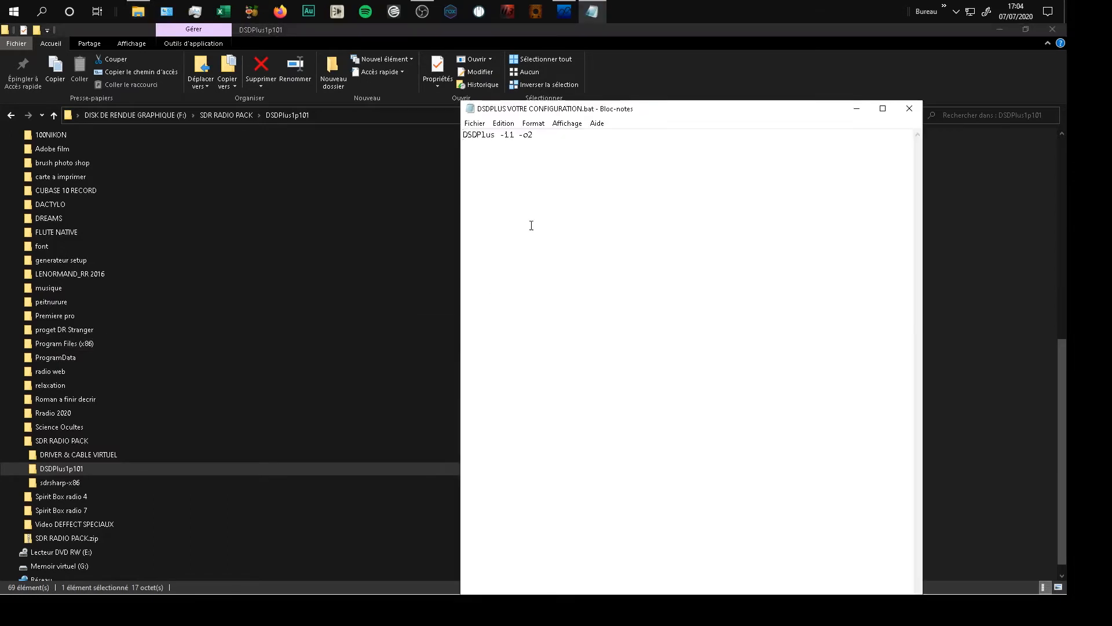
{"action": "left_click", "coordinate": [904, 114]}
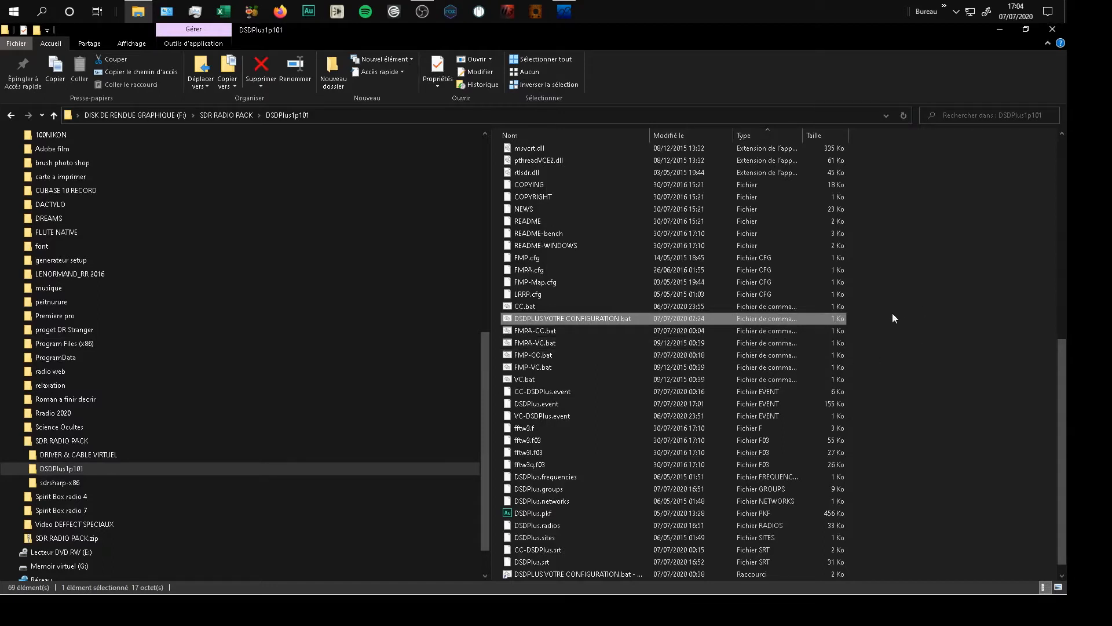
Delete the existing shortcut to DSDPLUS VOTRE CONFIGURATION.bat and create a new shortcut to the batch file in the DSDPlus1p101 folder.
{"action": "scroll", "coordinate": [892, 312], "scroll_direction": "down", "scroll_amount": 1}
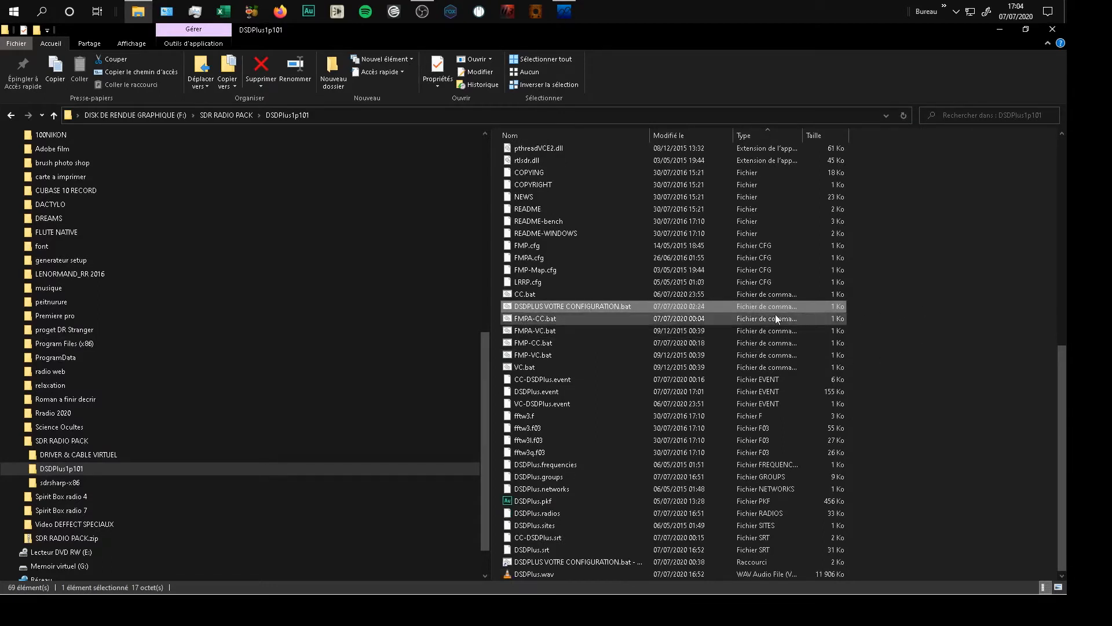
{"action": "left_click", "coordinate": [547, 562]}
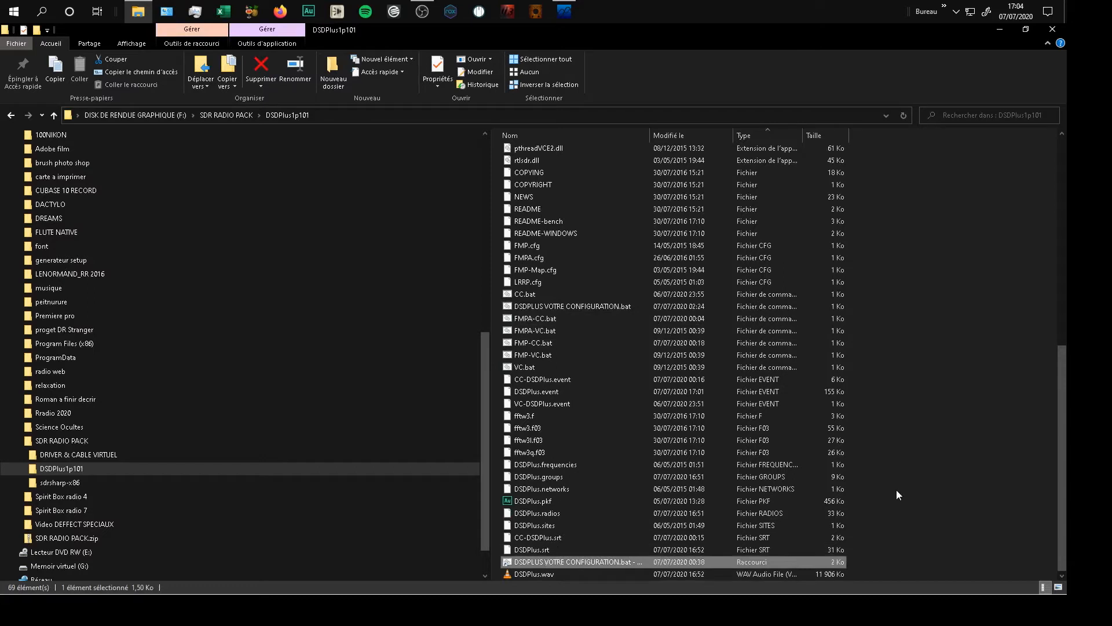
{"action": "key", "text": "Delete"}
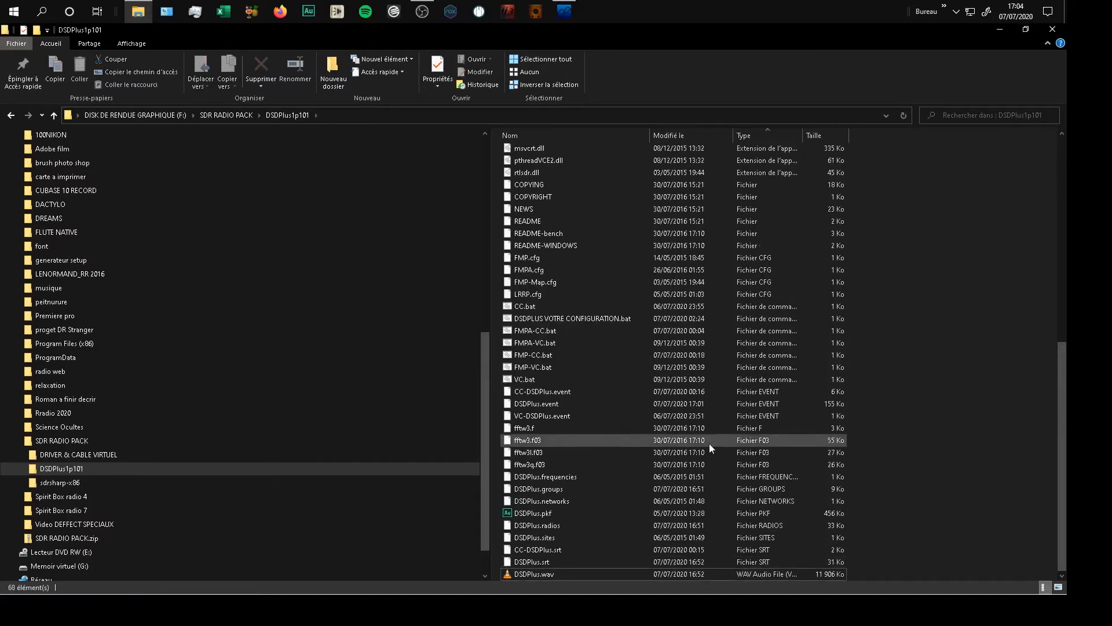
{"action": "left_click", "coordinate": [571, 318]}
{"action": "mouse_move", "coordinate": [570, 318]}
{"action": "left_mouse_down"}
{"action": "mouse_move", "coordinate": [742, 4]}
{"action": "mouse_move", "coordinate": [584, 330]}
{"action": "left_mouse_up"}
{"action": "right_click", "coordinate": [584, 330]}
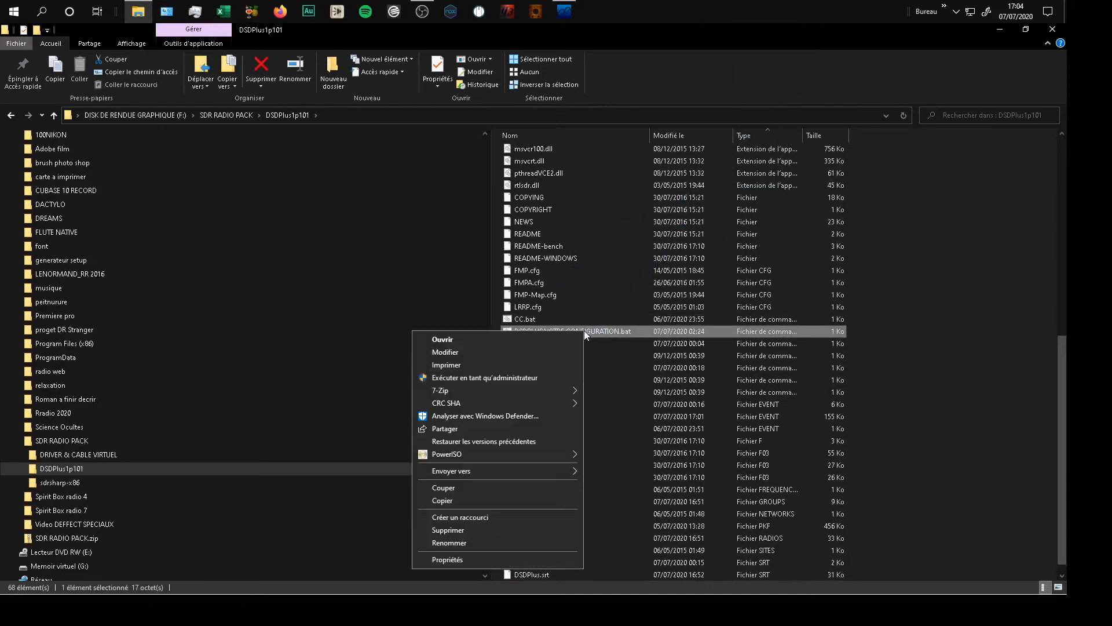
{"action": "left_click", "coordinate": [475, 516]}
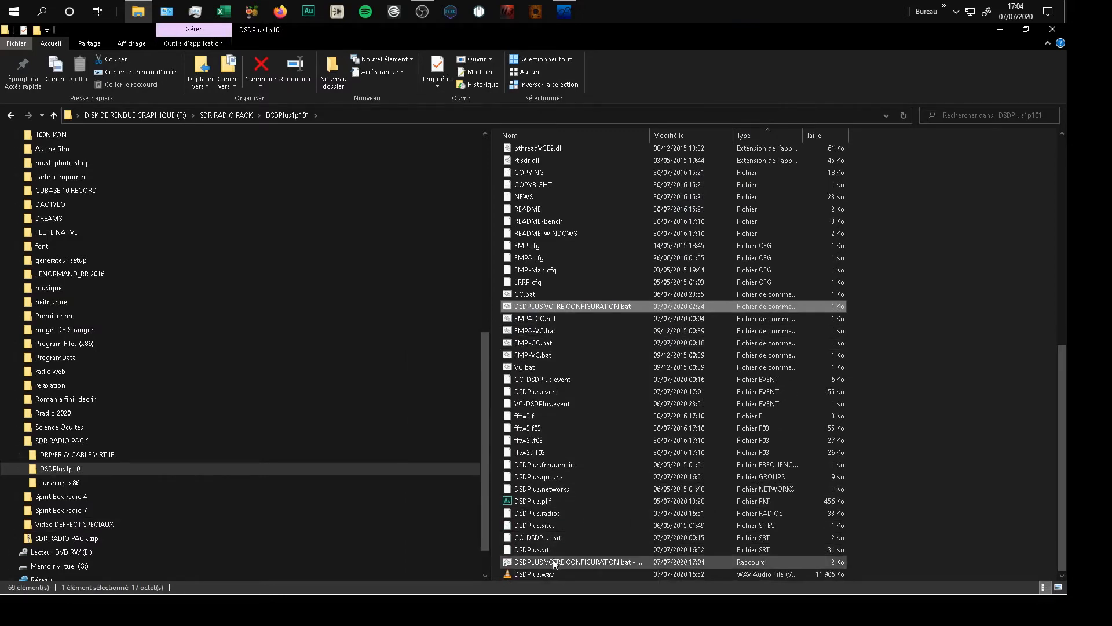
Copy the new batch file shortcut to the desktop (Bureau), replace the one already there, and close the Explorer window.
{"action": "left_click_drag", "start_coordinate": [483, 516], "coordinate": [482, 274]}
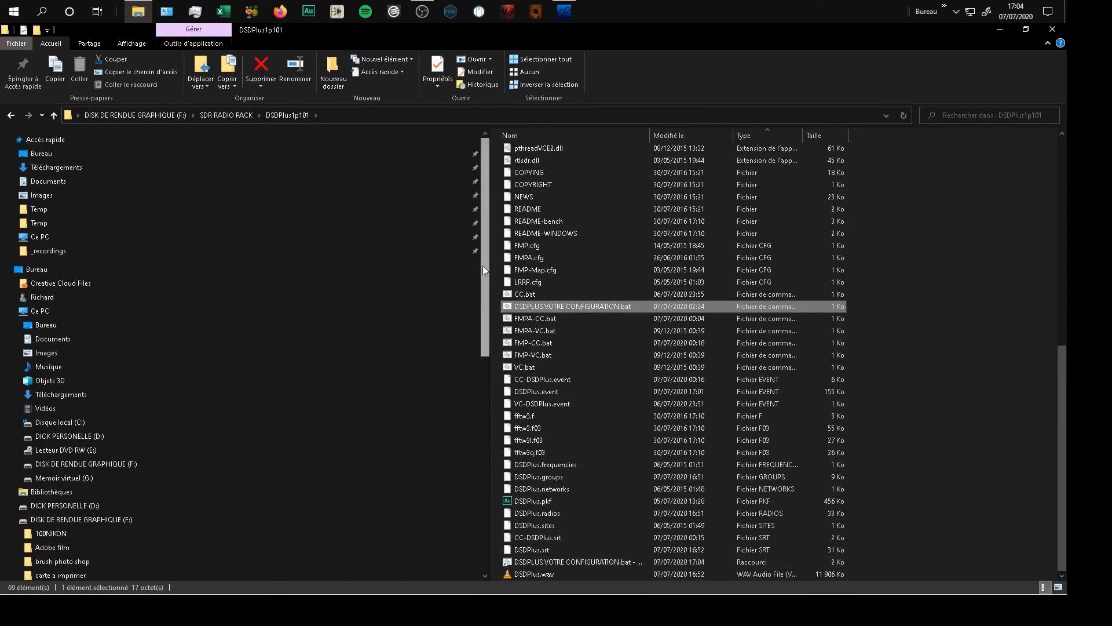
{"action": "left_click_drag", "start_coordinate": [574, 561], "coordinate": [70, 152]}
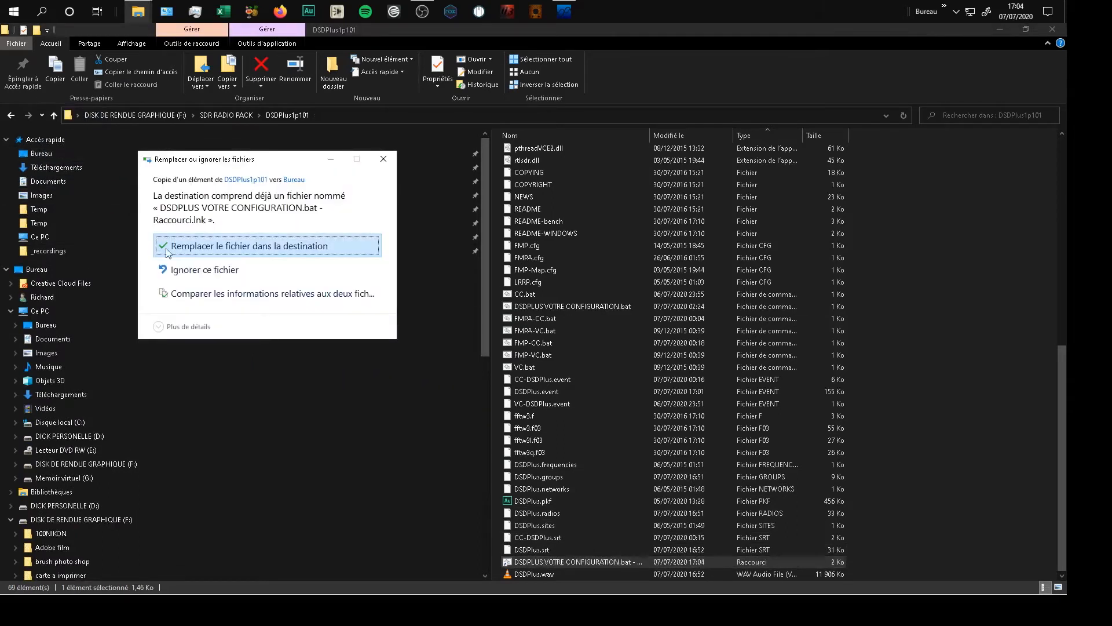
{"action": "left_click", "coordinate": [204, 247]}
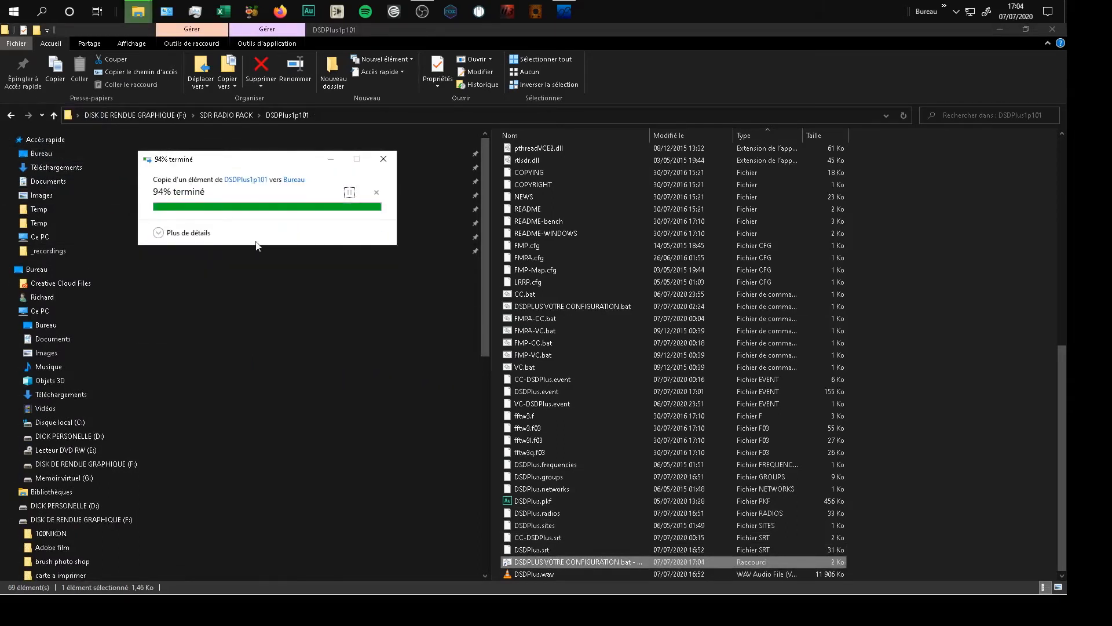
{"action": "left_click", "coordinate": [1052, 32]}
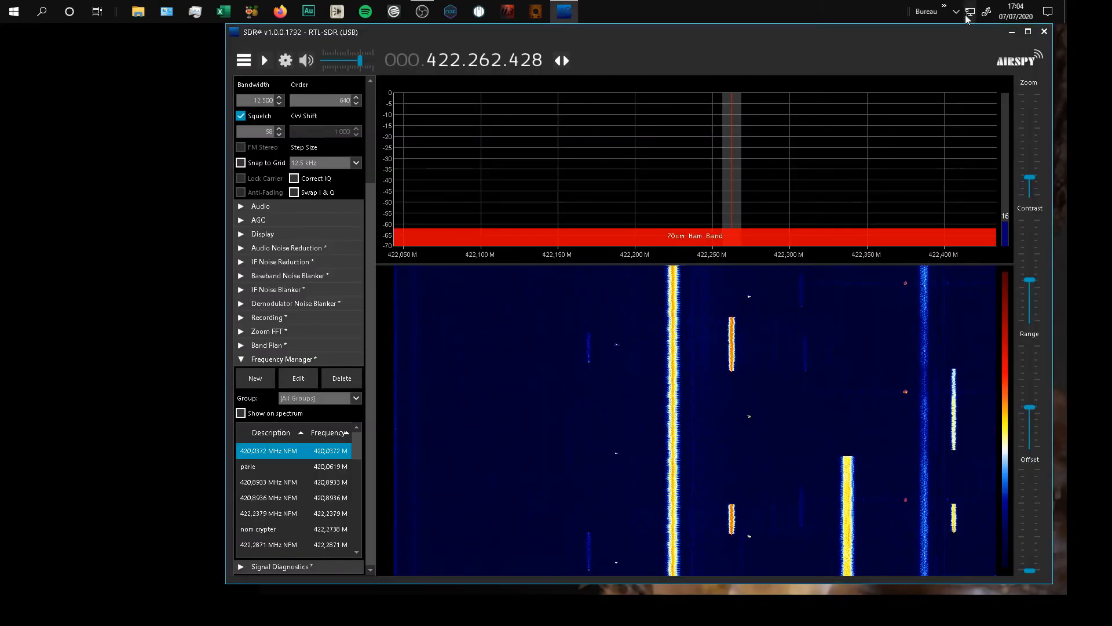
Open the desktop shortcut's batch file for editing to check the DSDPlus command line, and close Notepad without changes.
{"action": "left_click", "coordinate": [949, 9]}
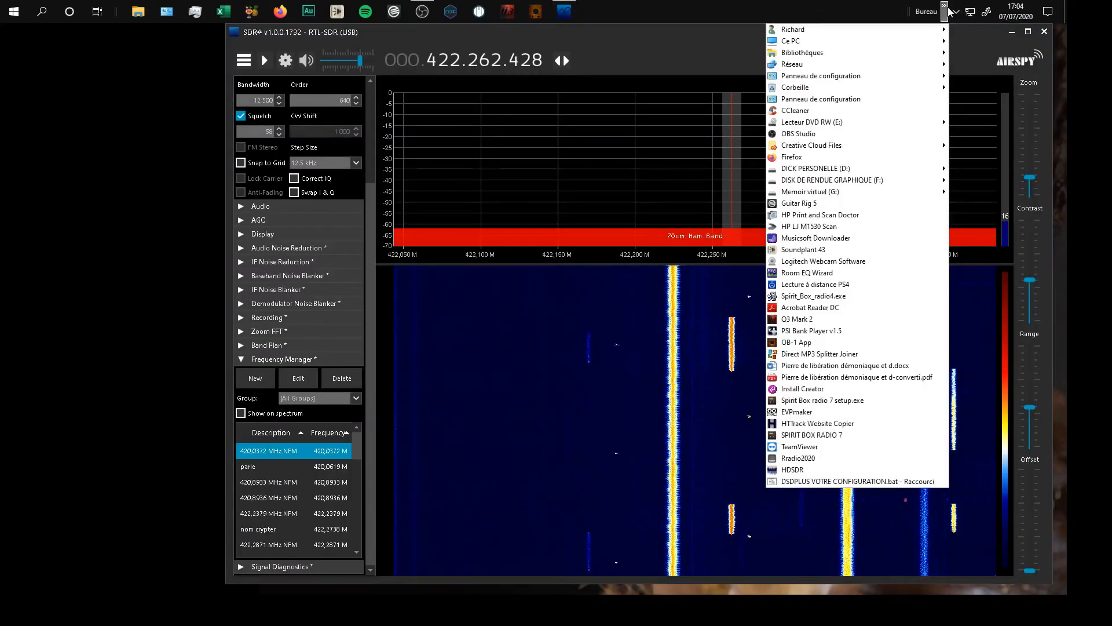
{"action": "right_click", "coordinate": [786, 483]}
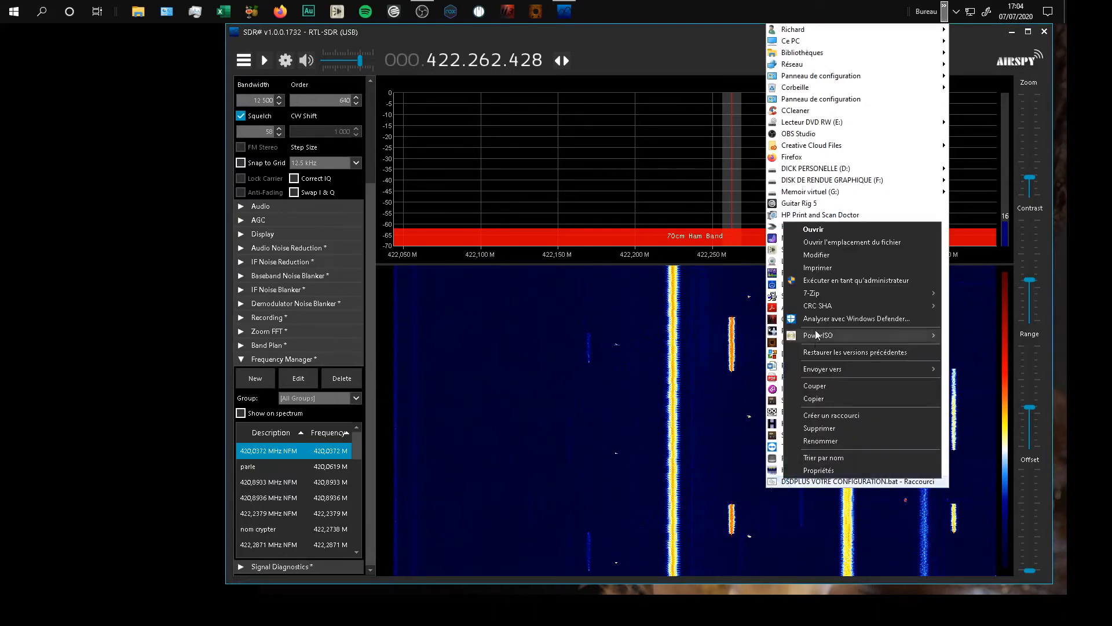
{"action": "left_click", "coordinate": [811, 262]}
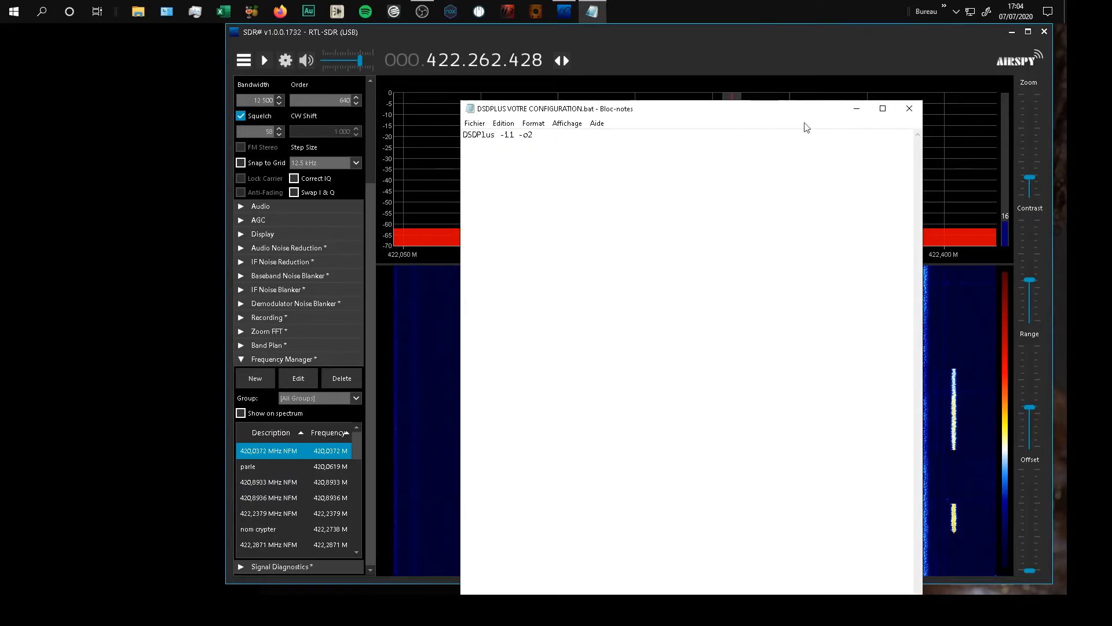
{"action": "left_click", "coordinate": [906, 109]}
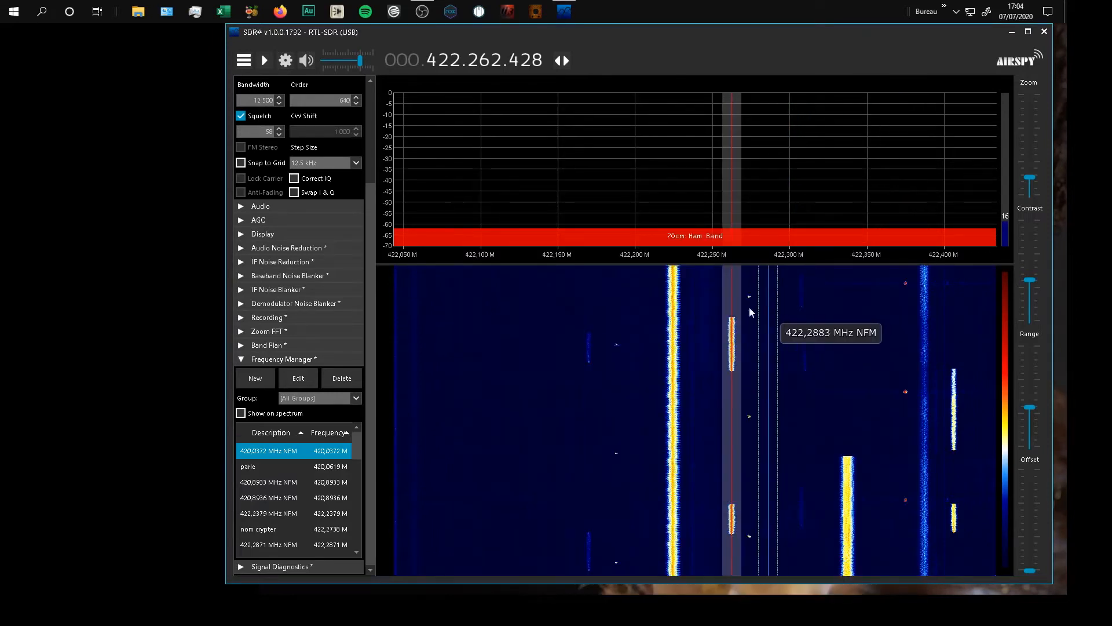
Start SDR# reception at 422.238.615 MHz and launch DSD+ from the DSDPLUS VOTRE CONFIGURATION.bat desktop shortcut.
{"action": "left_click", "coordinate": [240, 206]}
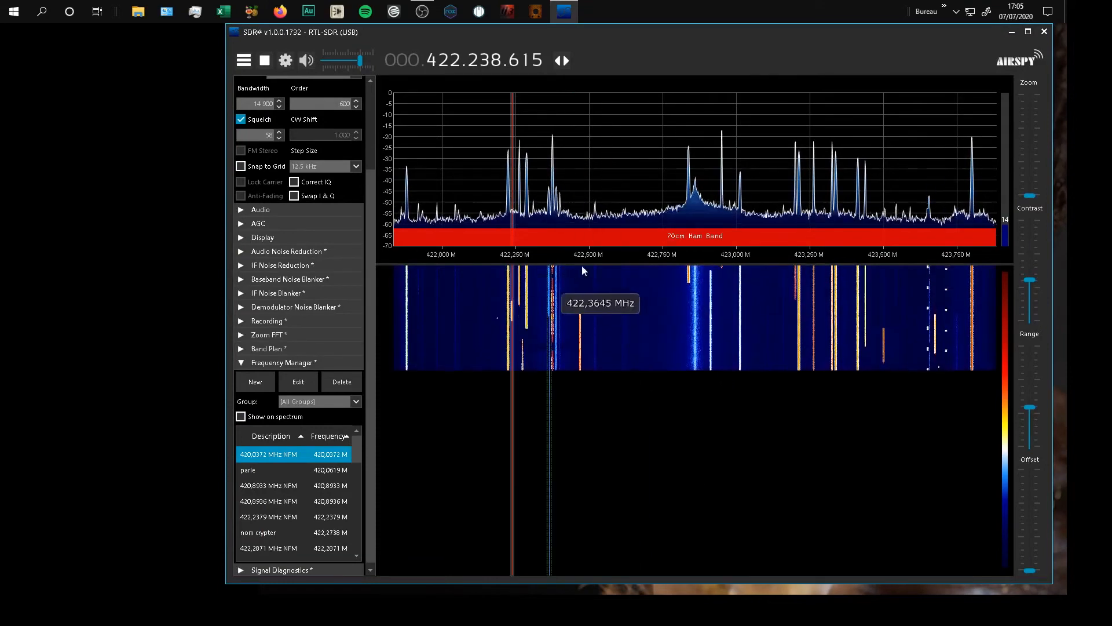
{"action": "left_click", "coordinate": [944, 11]}
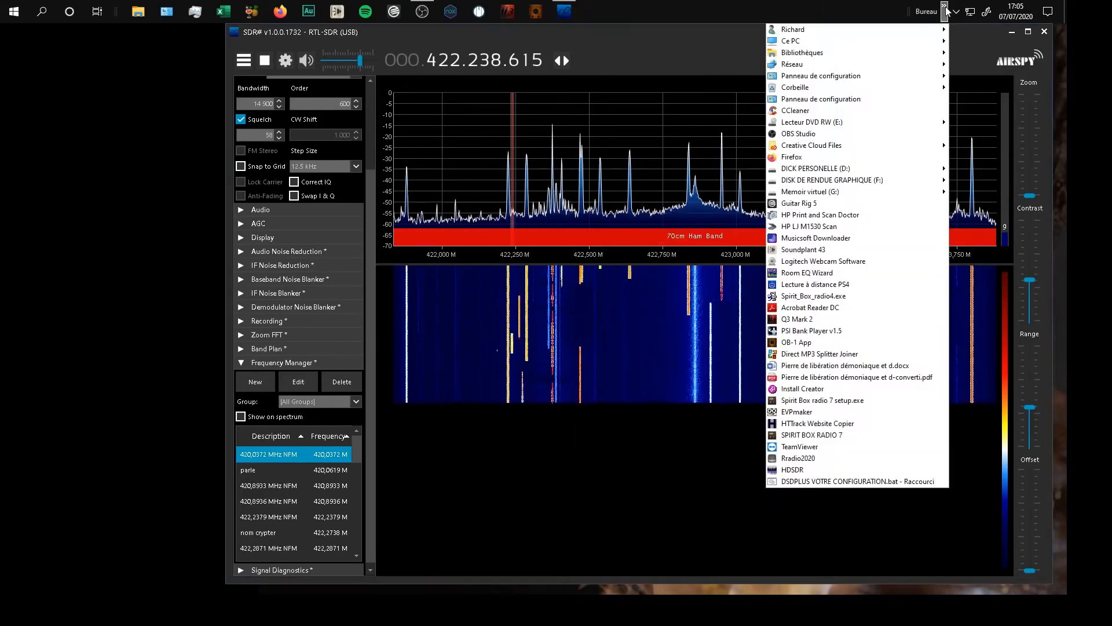
{"action": "left_click", "coordinate": [784, 482]}
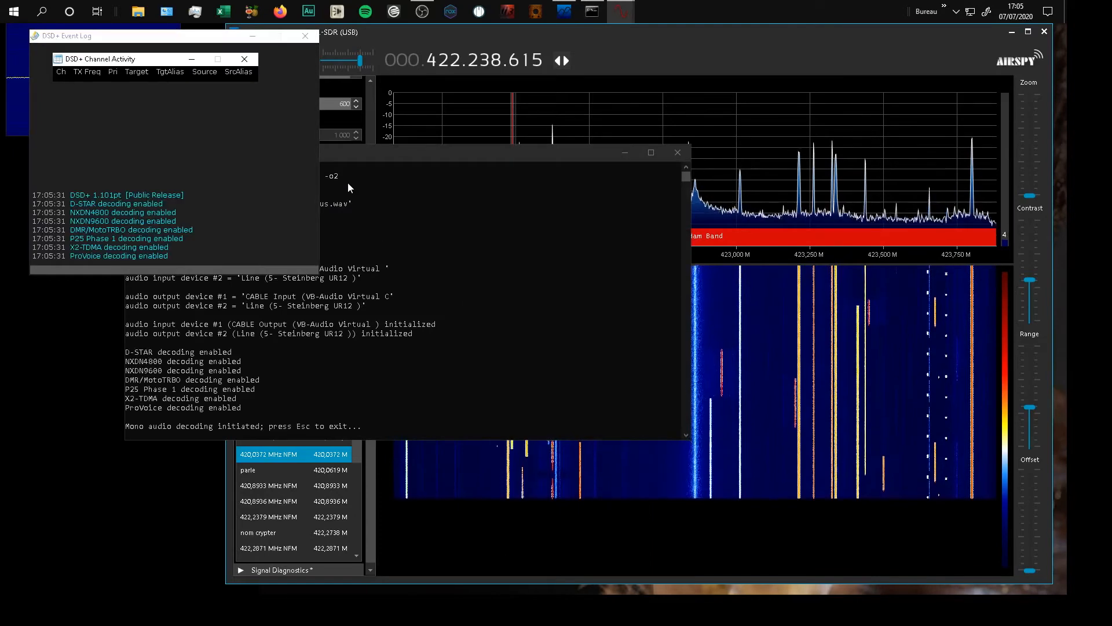
Place the narrowed DSD+ console below the DSD+ Event Log beside the spectrum, and bring SDR# to the front.
{"action": "mouse_move", "coordinate": [348, 156]}
{"action": "left_mouse_down"}
{"action": "mouse_move", "coordinate": [317, 164]}
{"action": "mouse_move", "coordinate": [238, 287]}
{"action": "left_mouse_up"}
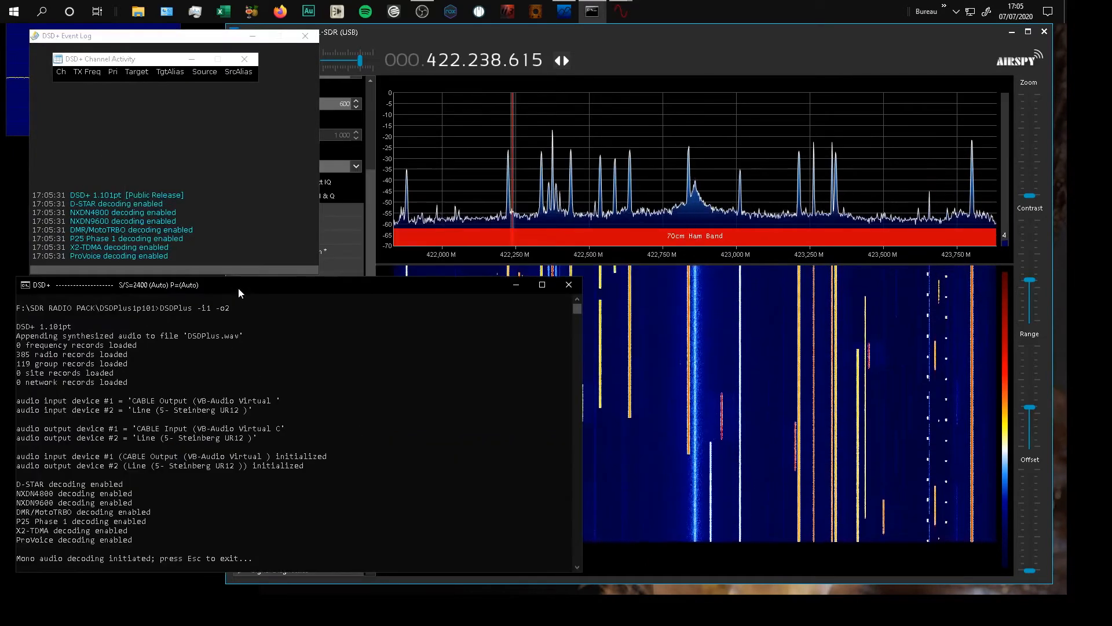
{"action": "left_click_drag", "start_coordinate": [582, 354], "coordinate": [363, 353]}
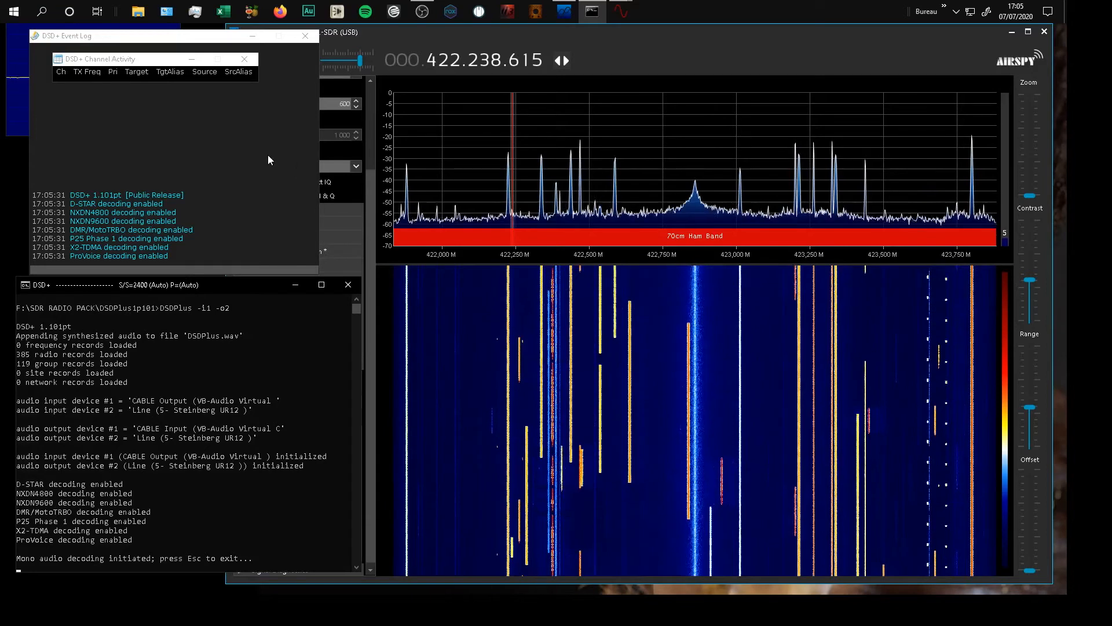
{"action": "left_click_drag", "start_coordinate": [130, 47], "coordinate": [112, 44]}
{"action": "left_click_drag", "start_coordinate": [231, 283], "coordinate": [222, 283]}
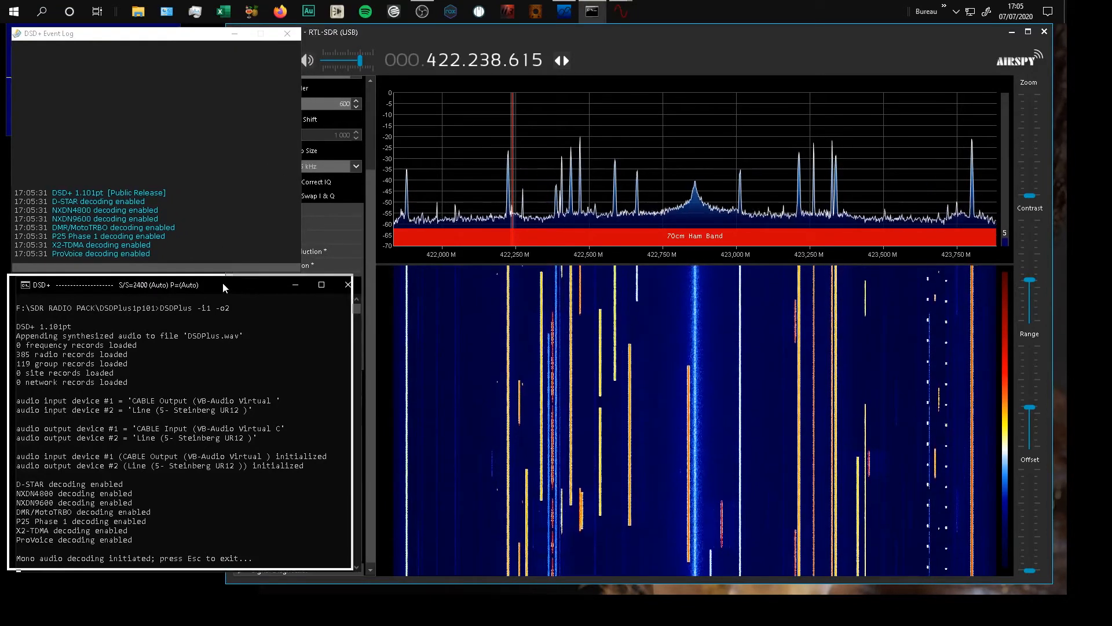
{"action": "left_click", "coordinate": [479, 34]}
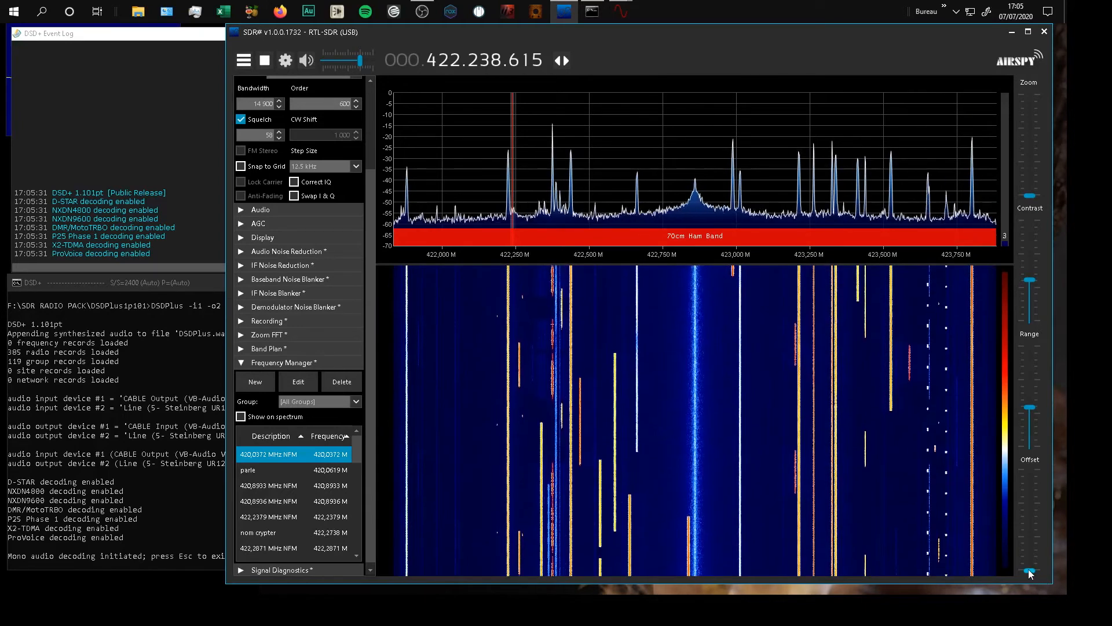
Keep the waterfall offset at its minimum and lower the contrast so the waterfall background darkens.
{"action": "left_click_drag", "start_coordinate": [1030, 571], "coordinate": [1027, 593]}
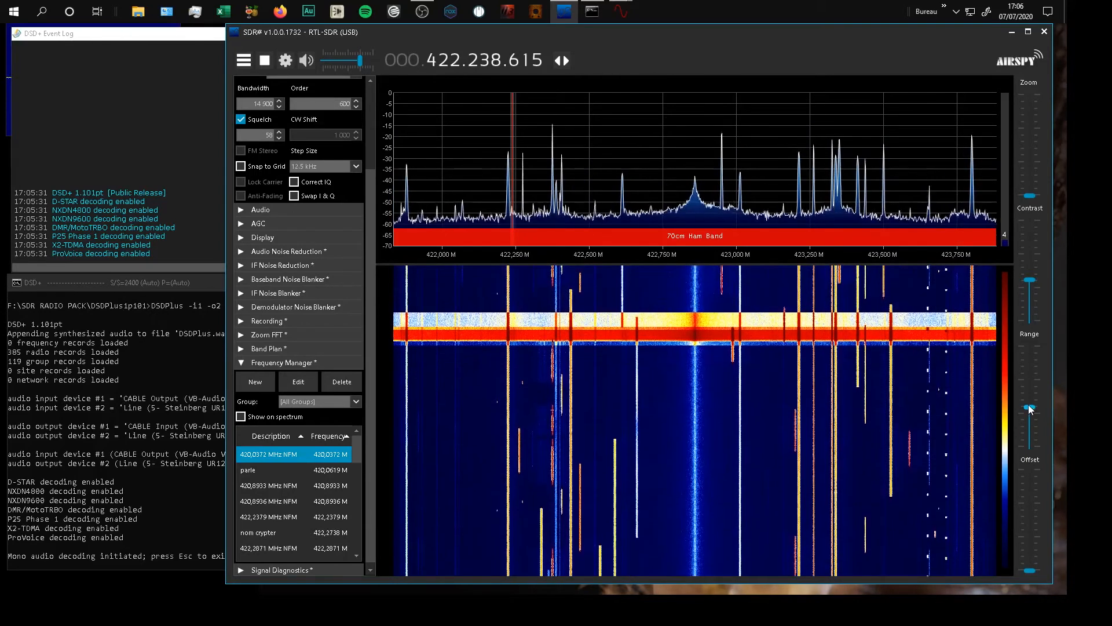
{"action": "left_click", "coordinate": [1031, 312]}
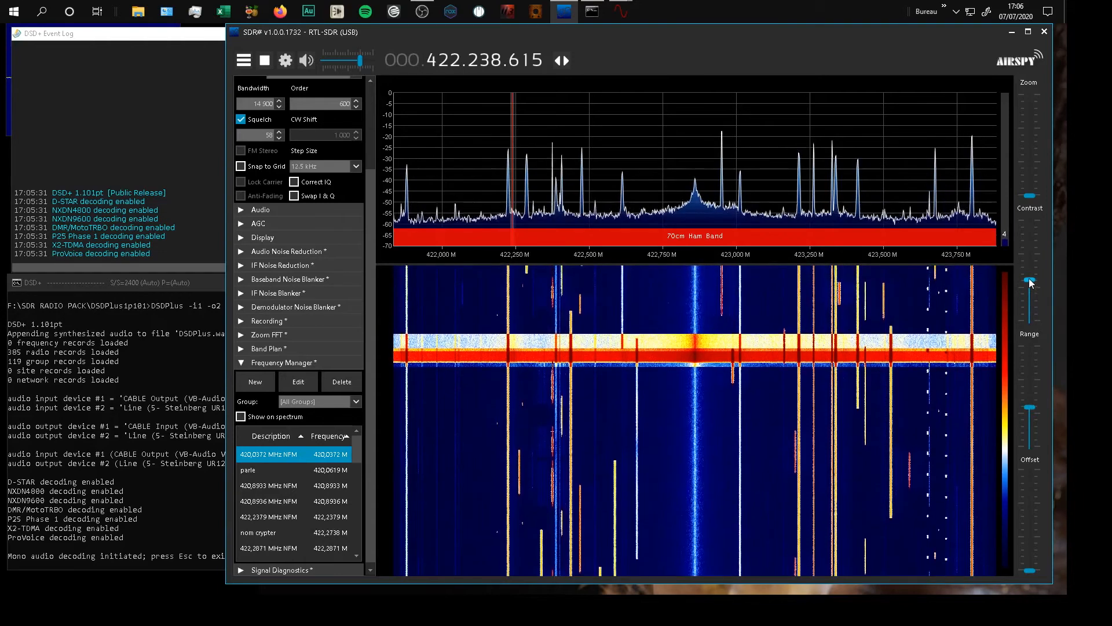
{"action": "left_click_drag", "start_coordinate": [1030, 303], "coordinate": [1031, 306]}
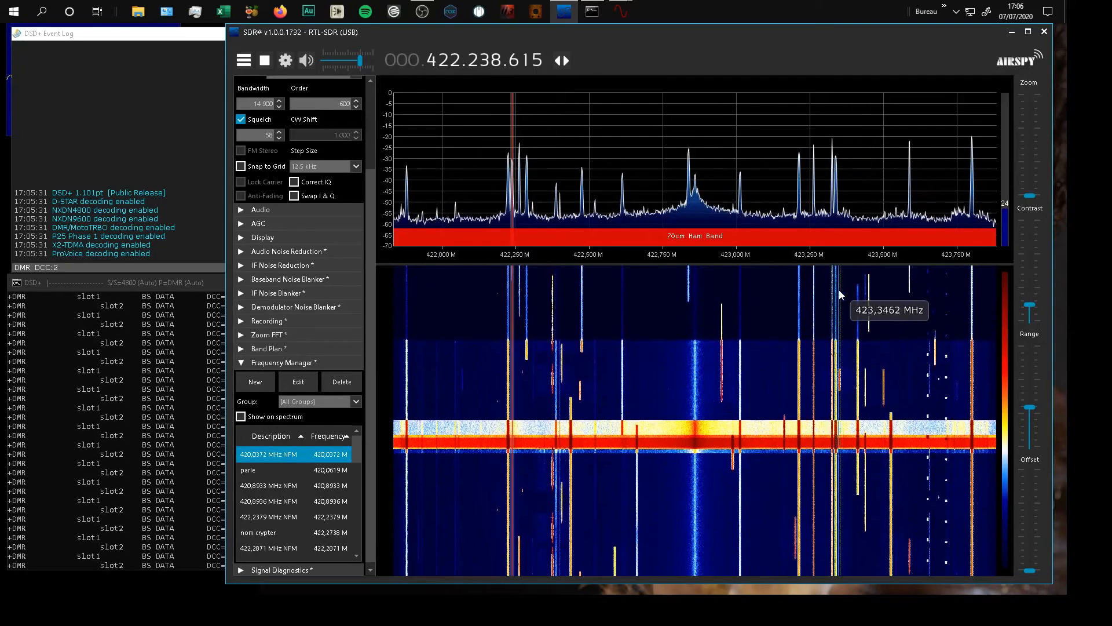
Tune SDR# to the signal at 422.222.861 MHz, then try a high waterfall contrast and bring it back down low.
{"action": "left_click", "coordinate": [509, 308]}
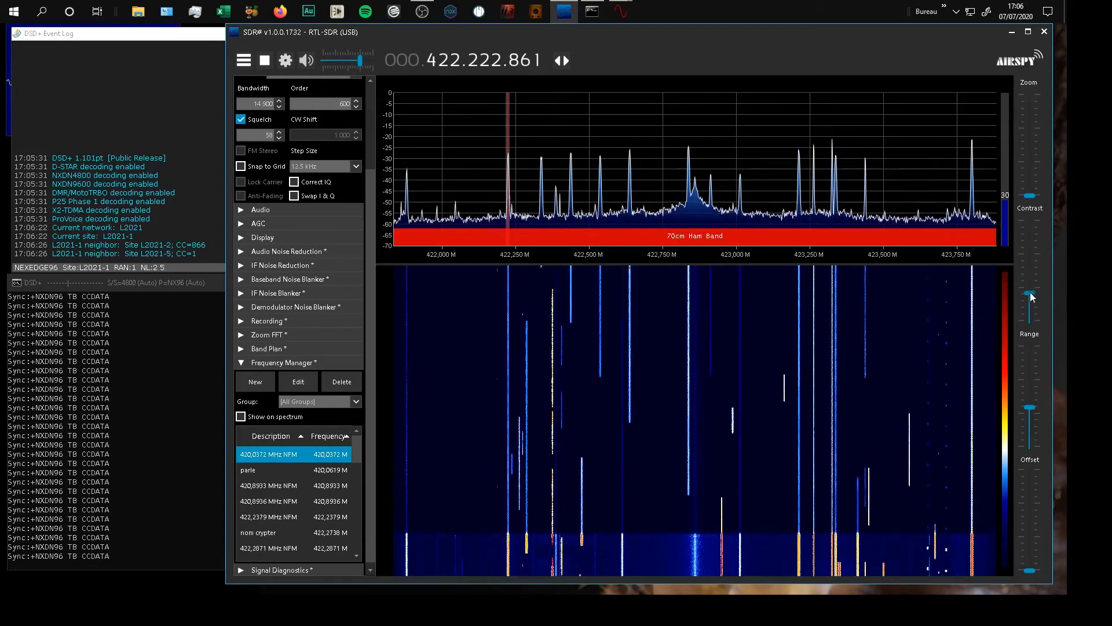
{"action": "left_click_drag", "start_coordinate": [1024, 233], "coordinate": [1024, 231]}
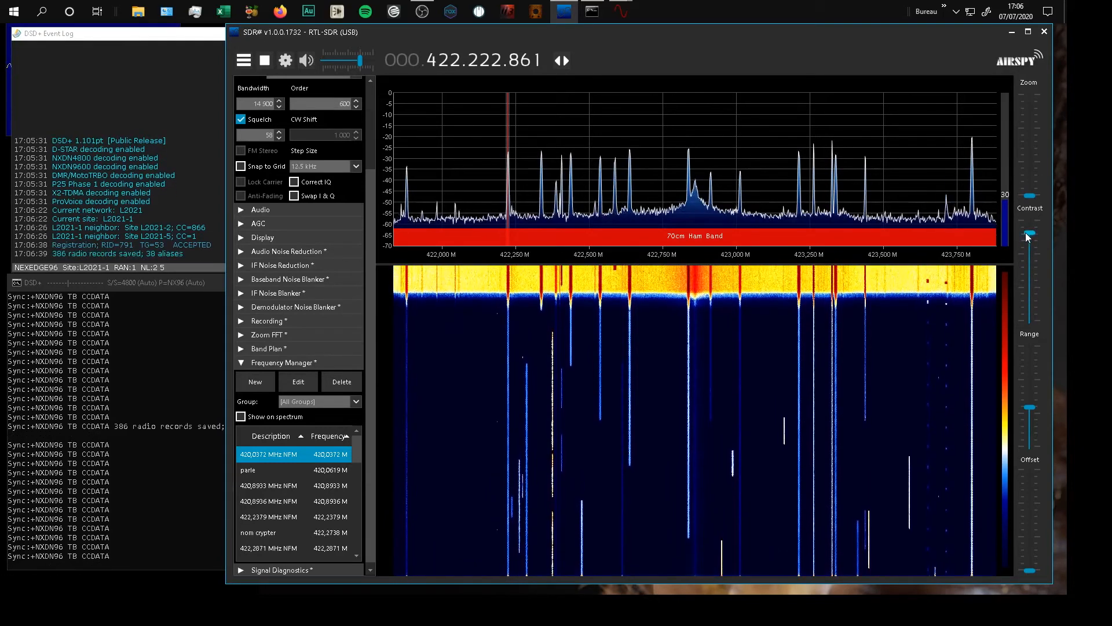
{"action": "left_click_drag", "start_coordinate": [1025, 232], "coordinate": [1036, 300]}
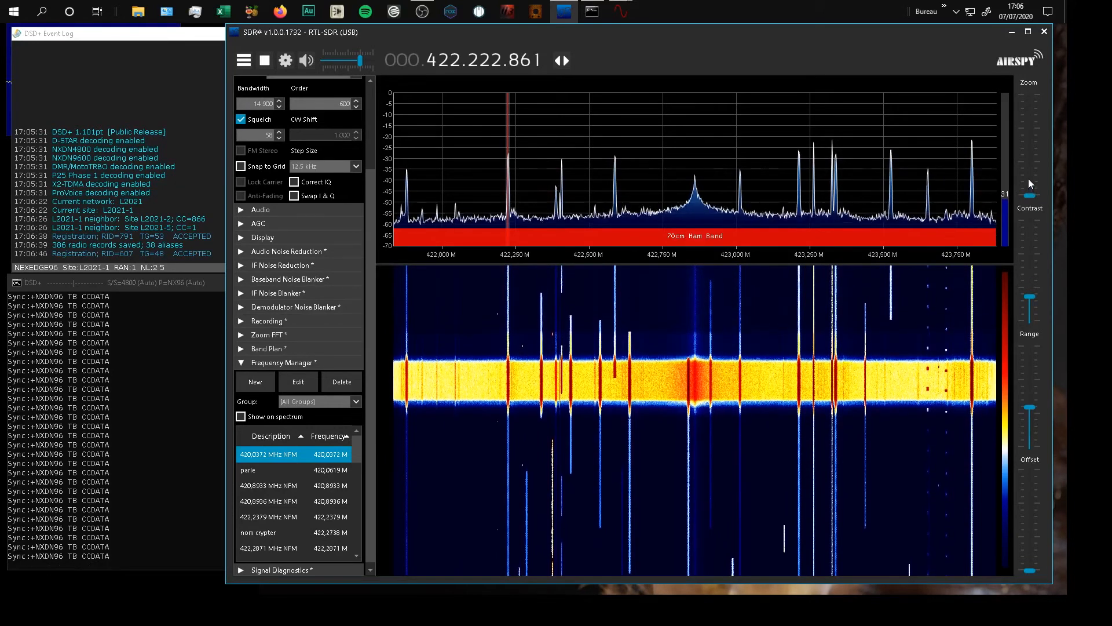
Zoom in on the spectrum, fine-tune to 422.224.200 MHz, and retune to the signal at 422.287.071 MHz.
{"action": "left_click_drag", "start_coordinate": [1029, 194], "coordinate": [1030, 179]}
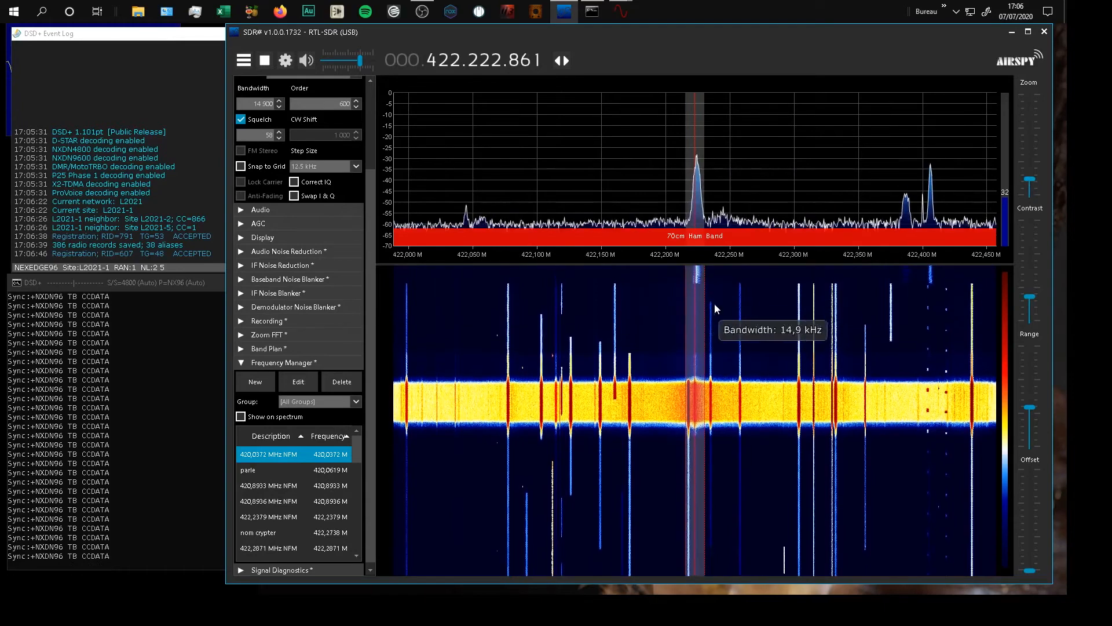
{"action": "left_click_drag", "start_coordinate": [697, 297], "coordinate": [697, 297]}
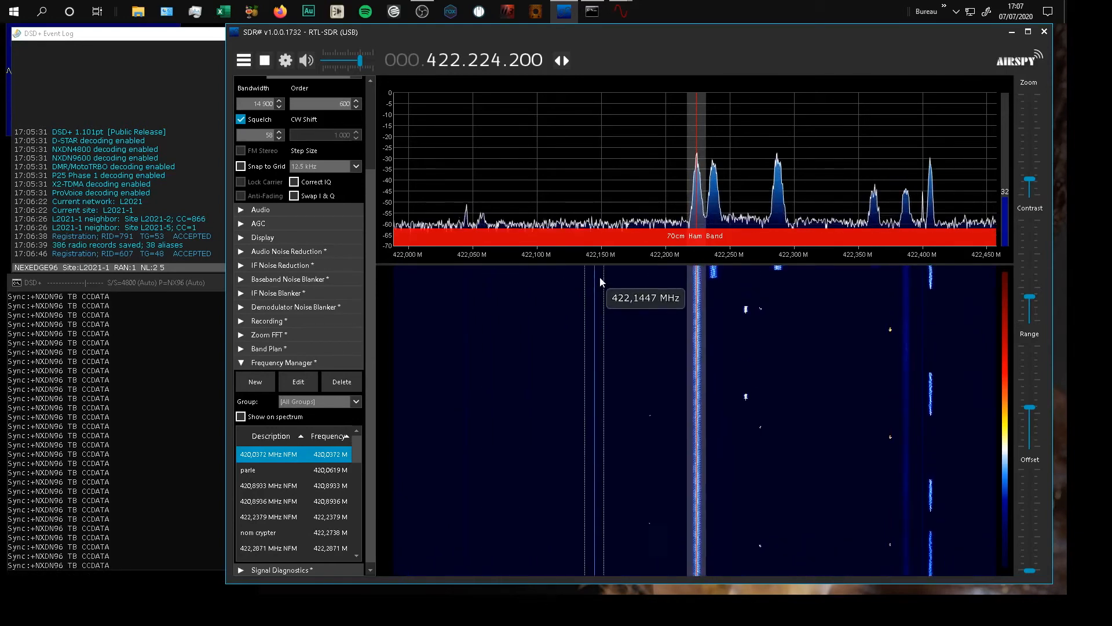
{"action": "left_click", "coordinate": [778, 278]}
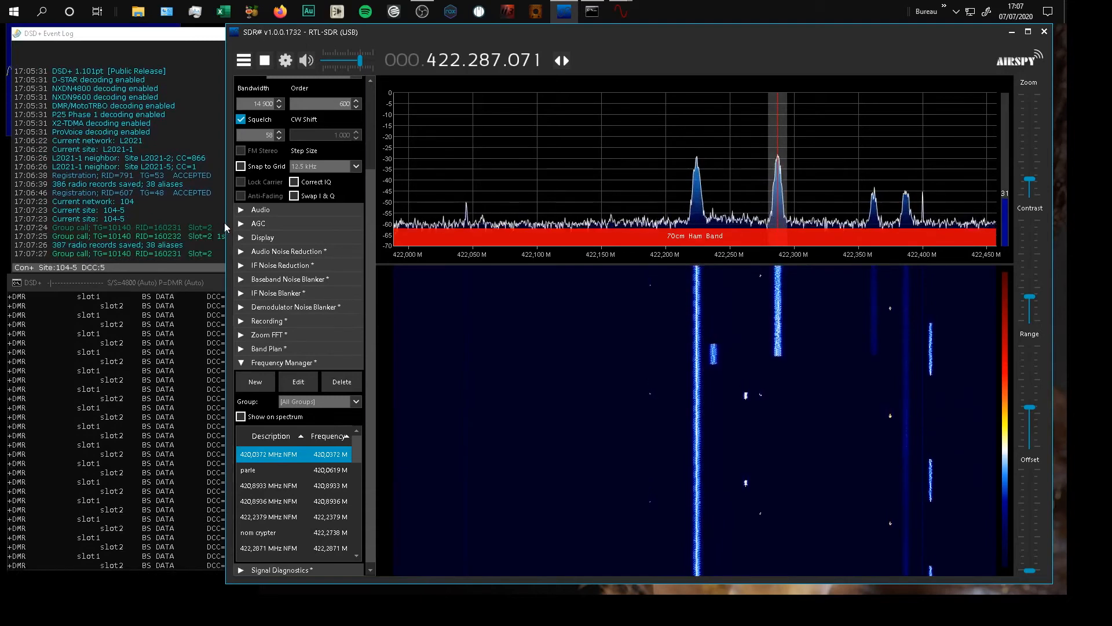
Narrow the SDR# window to uncover more of the DSD+ windows, and turn the SDR# audio volume down to near minimum.
{"action": "left_click_drag", "start_coordinate": [232, 44], "coordinate": [255, 45]}
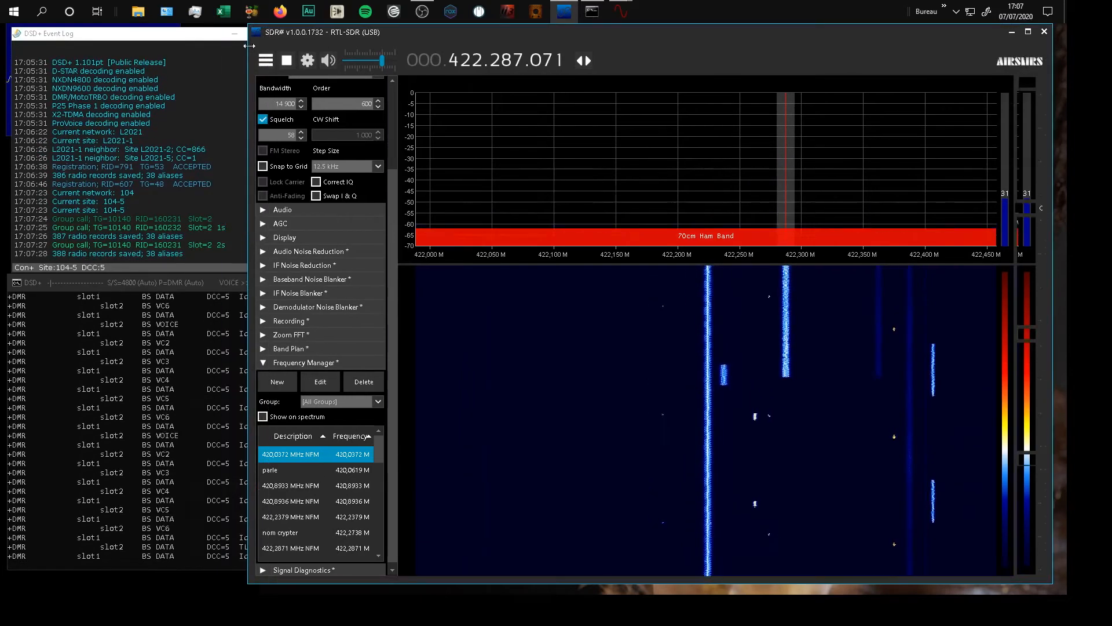
{"action": "mouse_move", "coordinate": [349, 62]}
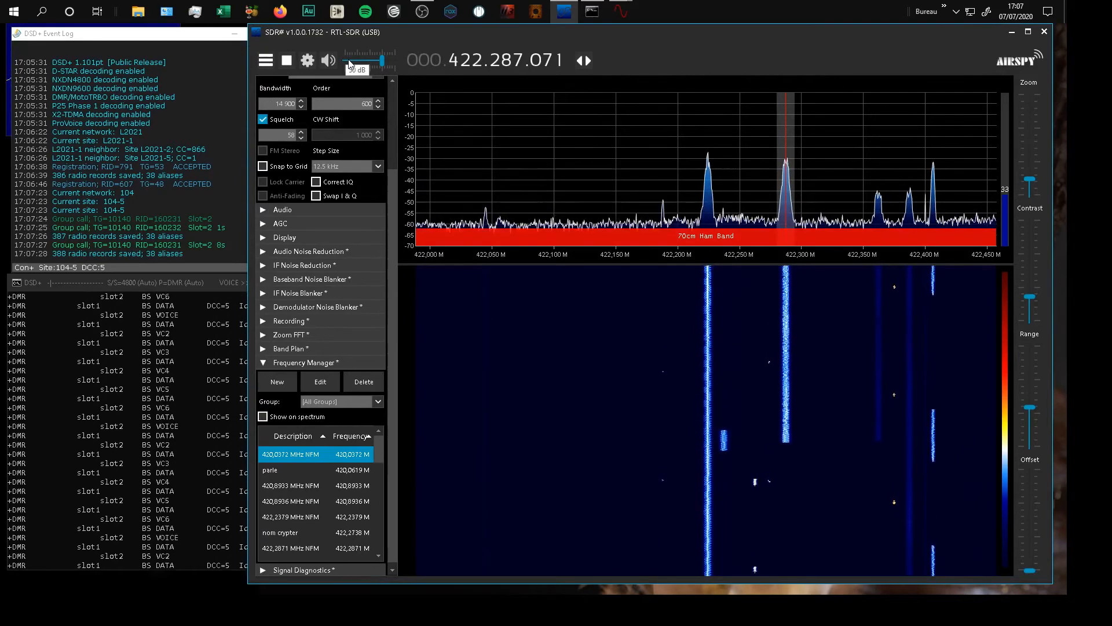
{"action": "left_click", "coordinate": [349, 62]}
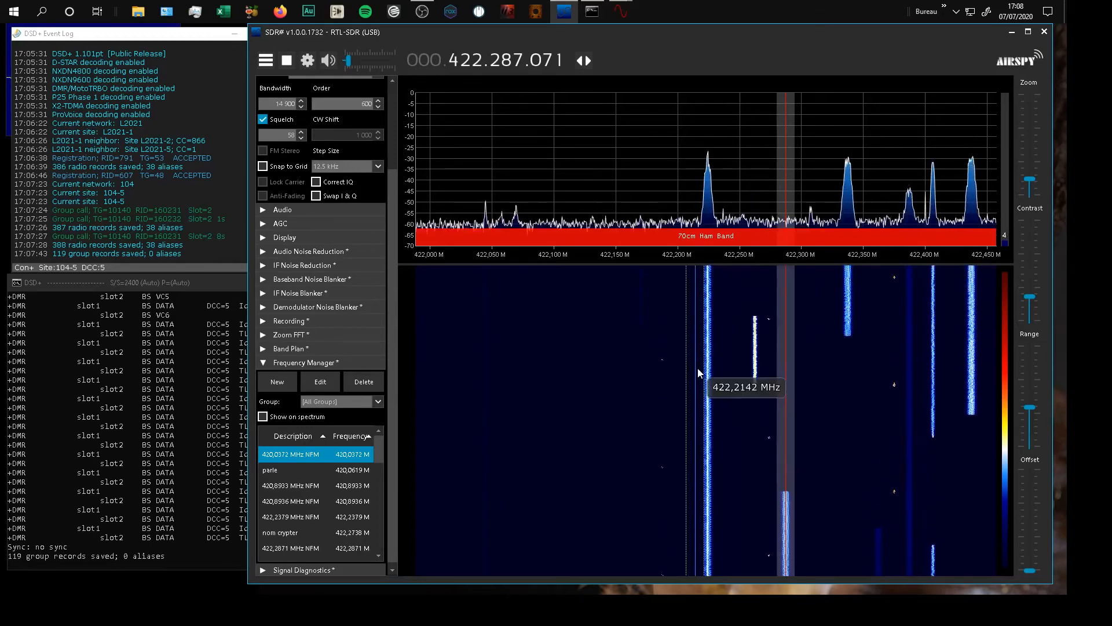
Tune SDR# to the signal at 422.224.492 MHz, retune to 422.337.684 MHz, and raise the audio volume nearly to maximum.
{"action": "left_click", "coordinate": [711, 346]}
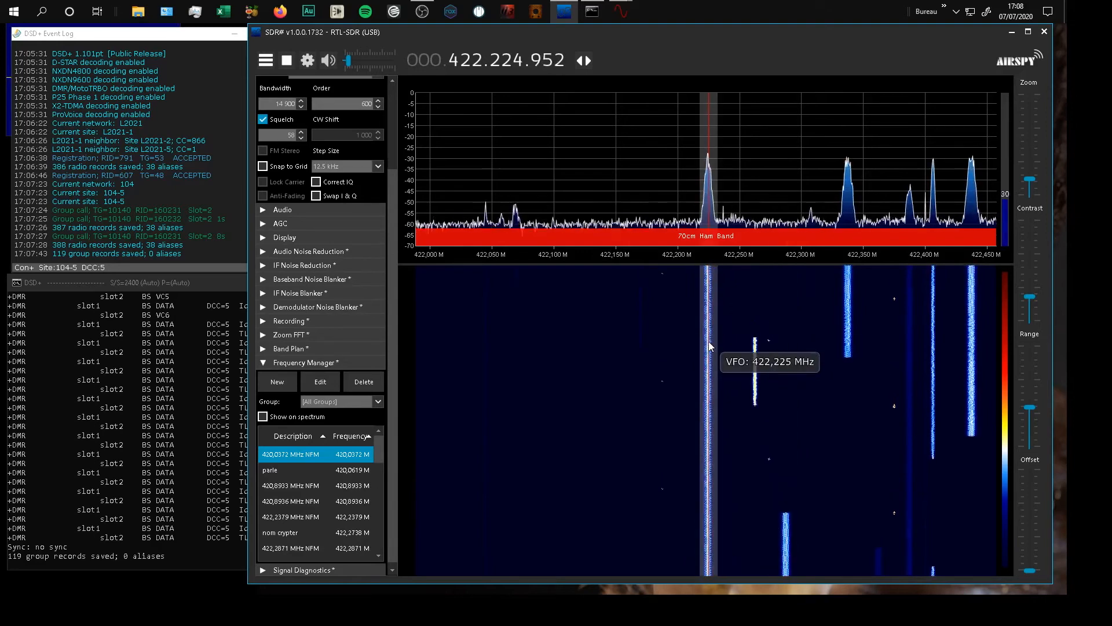
{"action": "left_click", "coordinate": [710, 346]}
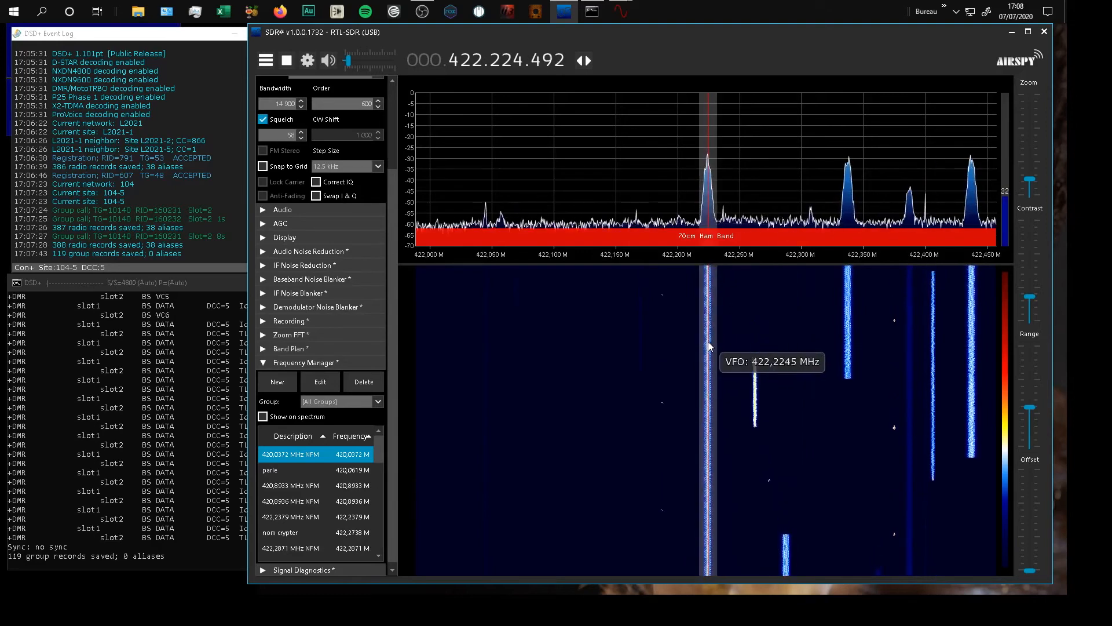
{"action": "left_click", "coordinate": [848, 324]}
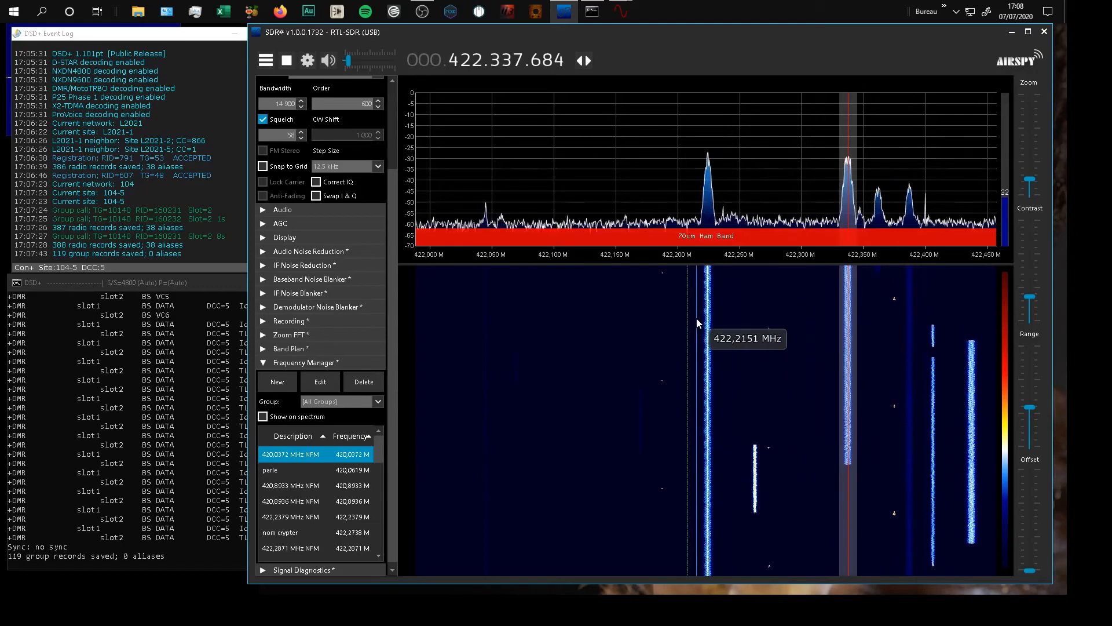
{"action": "left_click_drag", "start_coordinate": [348, 59], "coordinate": [387, 67]}
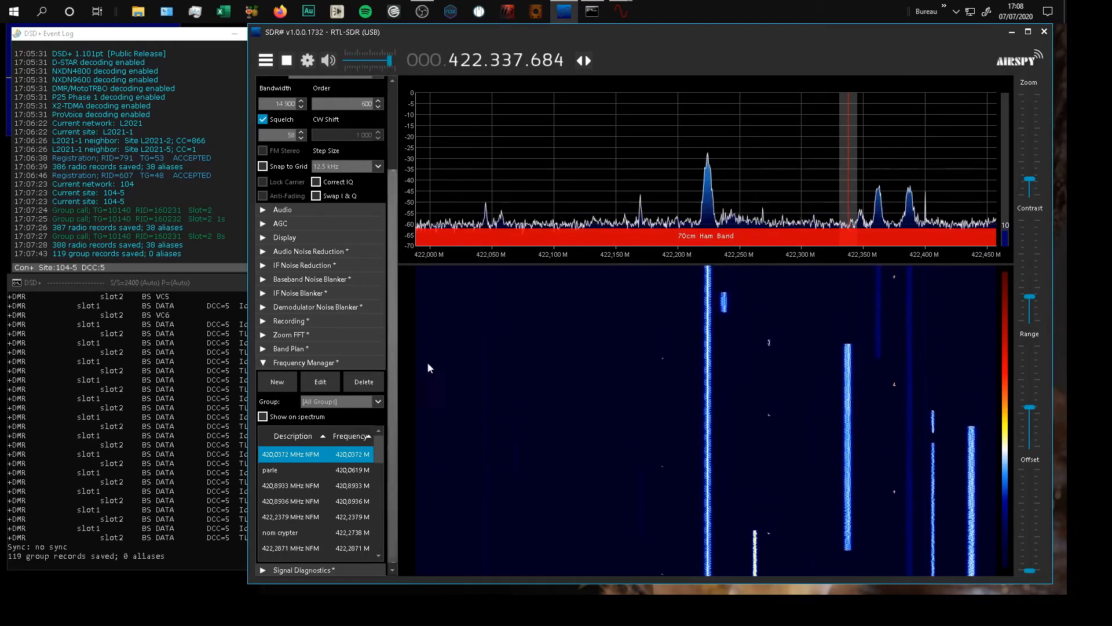
Retune to the continuous signal at 422.224.475 MHz and raise the audio volume from muted to maximum.
{"action": "left_click_drag", "start_coordinate": [707, 394], "coordinate": [710, 394]}
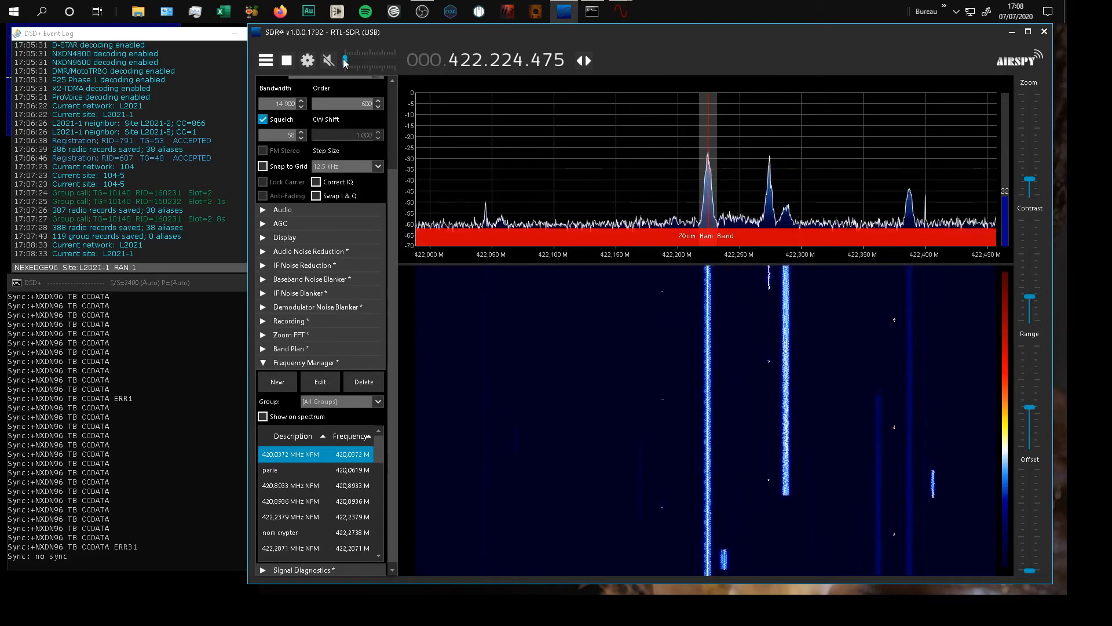
{"action": "left_click_drag", "start_coordinate": [345, 63], "coordinate": [399, 65]}
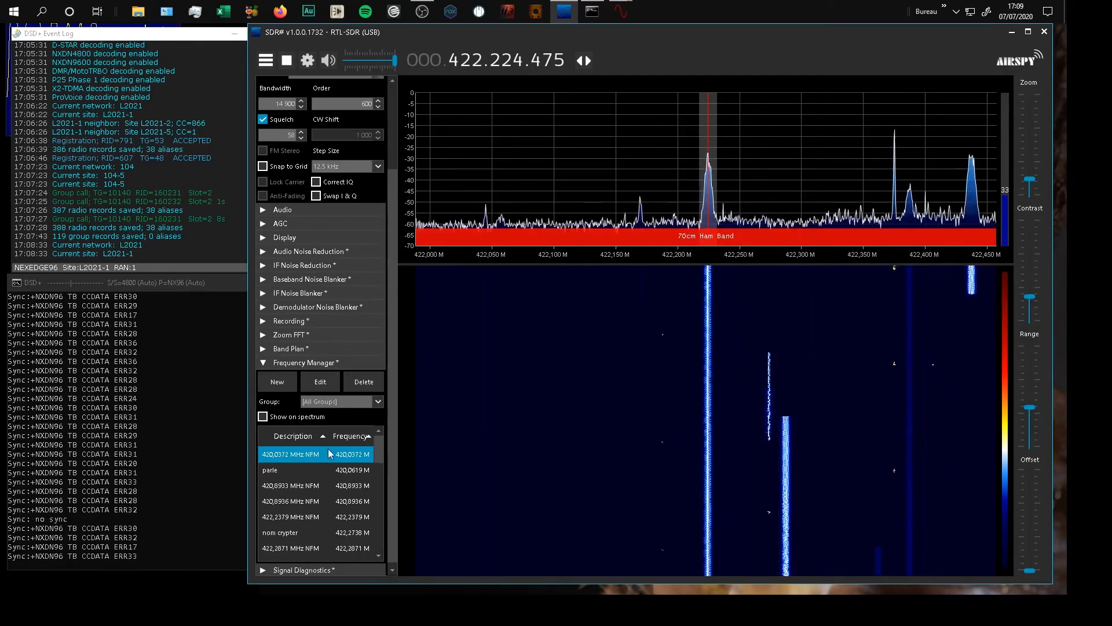
Load the saved frequency 423,3375 MHz NFM and retune to the neighbouring signal at 423.212.179 MHz.
{"action": "scroll", "coordinate": [280, 492], "scroll_direction": "down", "scroll_amount": 2}
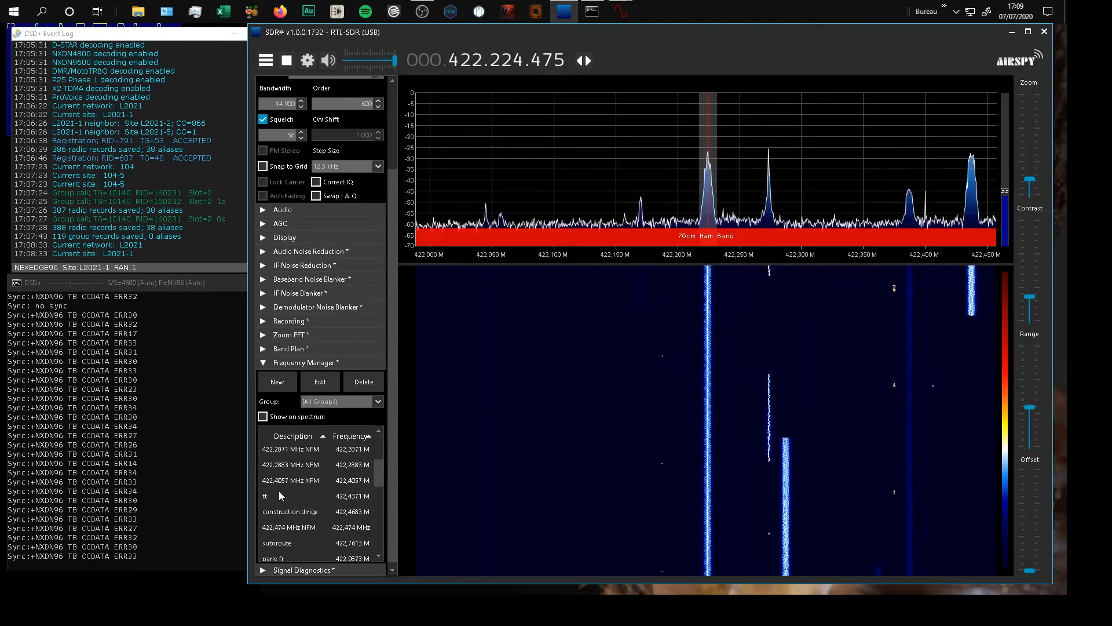
{"action": "scroll", "coordinate": [279, 492], "scroll_direction": "down", "scroll_amount": 2}
{"action": "double_click", "coordinate": [281, 508]}
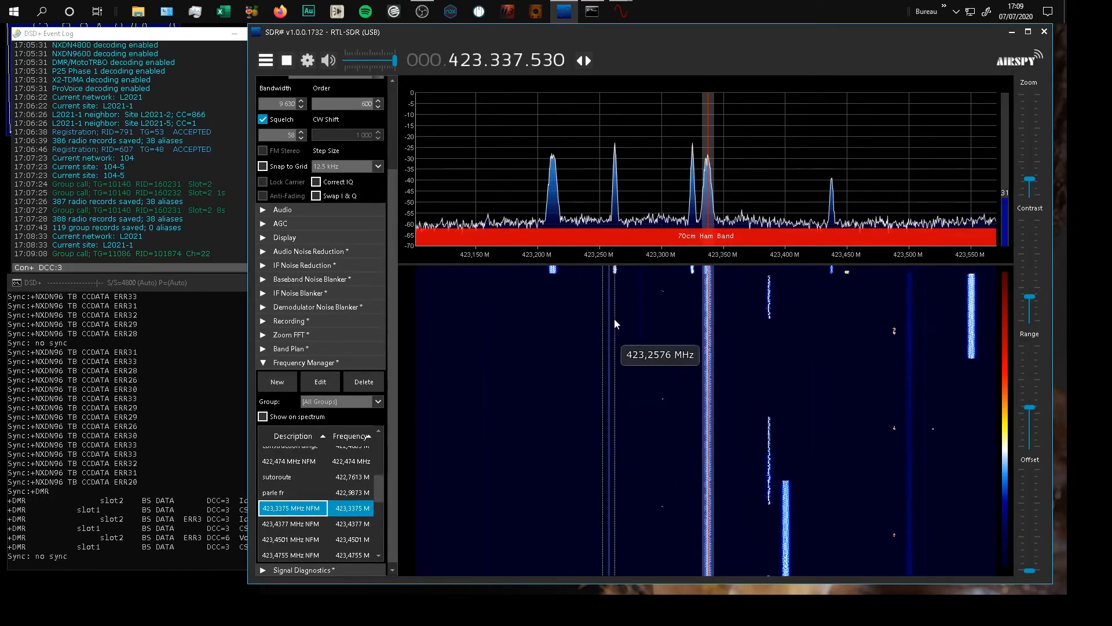
{"action": "left_click", "coordinate": [553, 283]}
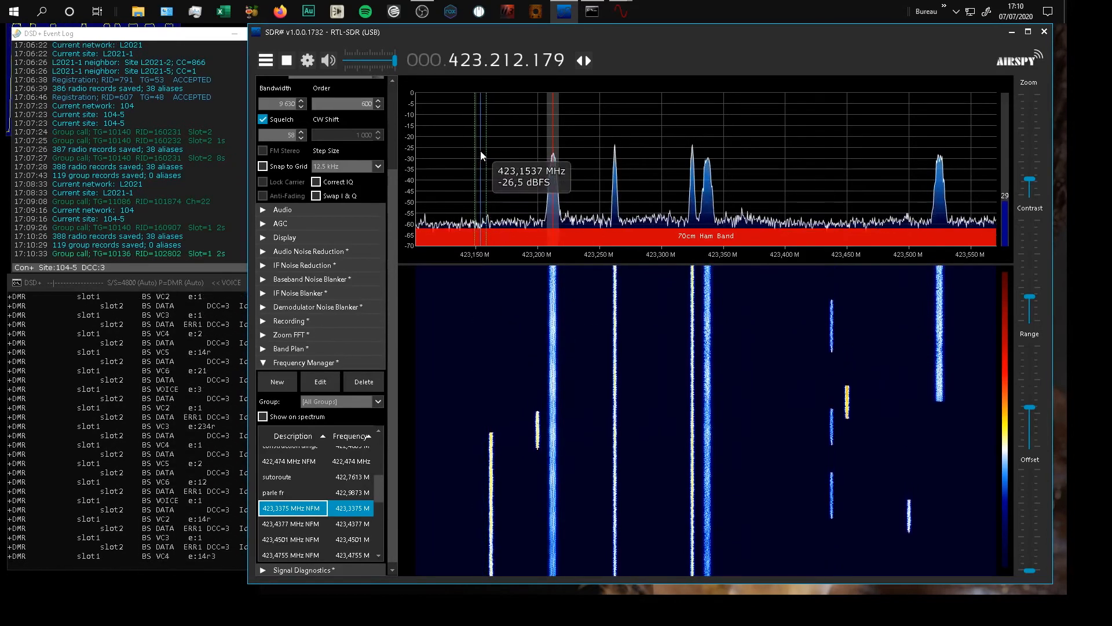
Stop the SDR# reception and open the bookmarked DSDPlus Fast Lane Program page in Firefox.
{"action": "left_click", "coordinate": [287, 60]}
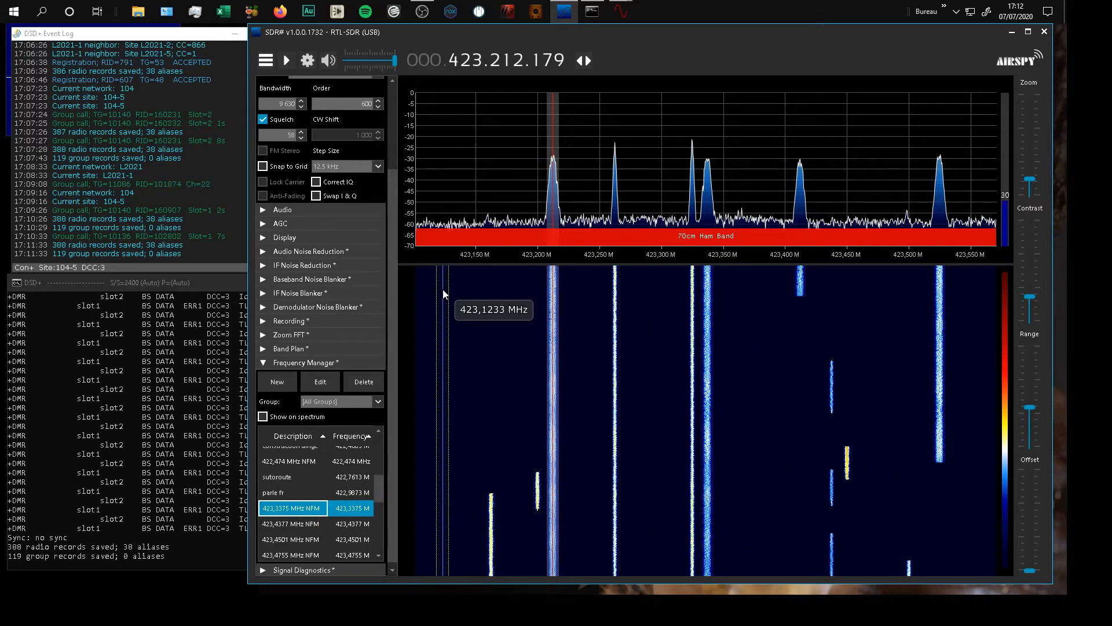
{"action": "left_click", "coordinate": [280, 10]}
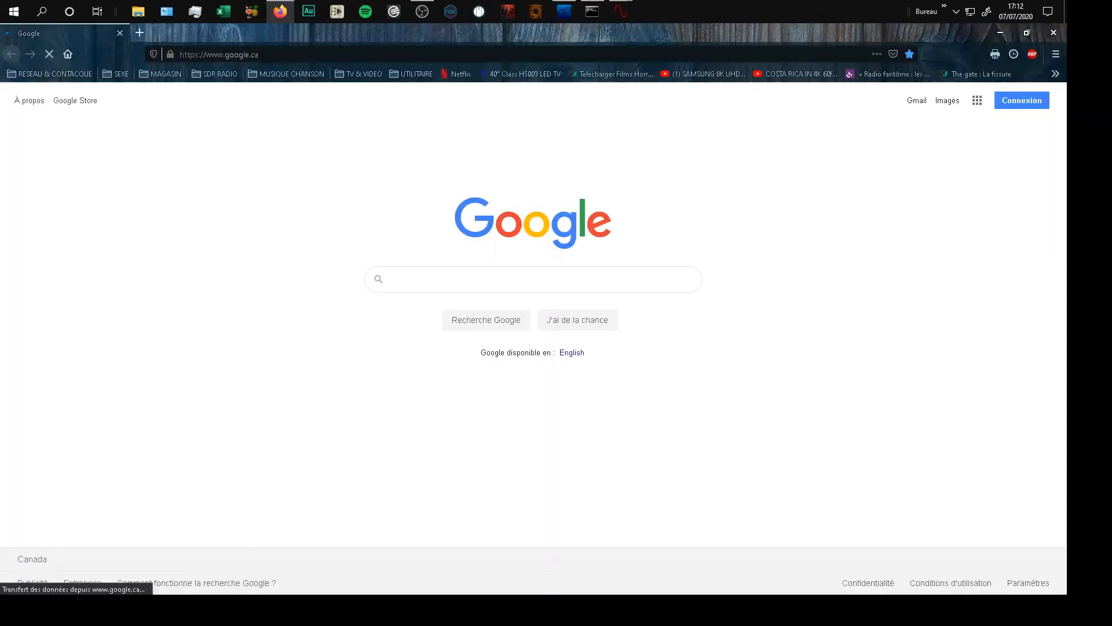
{"action": "left_click", "coordinate": [216, 73]}
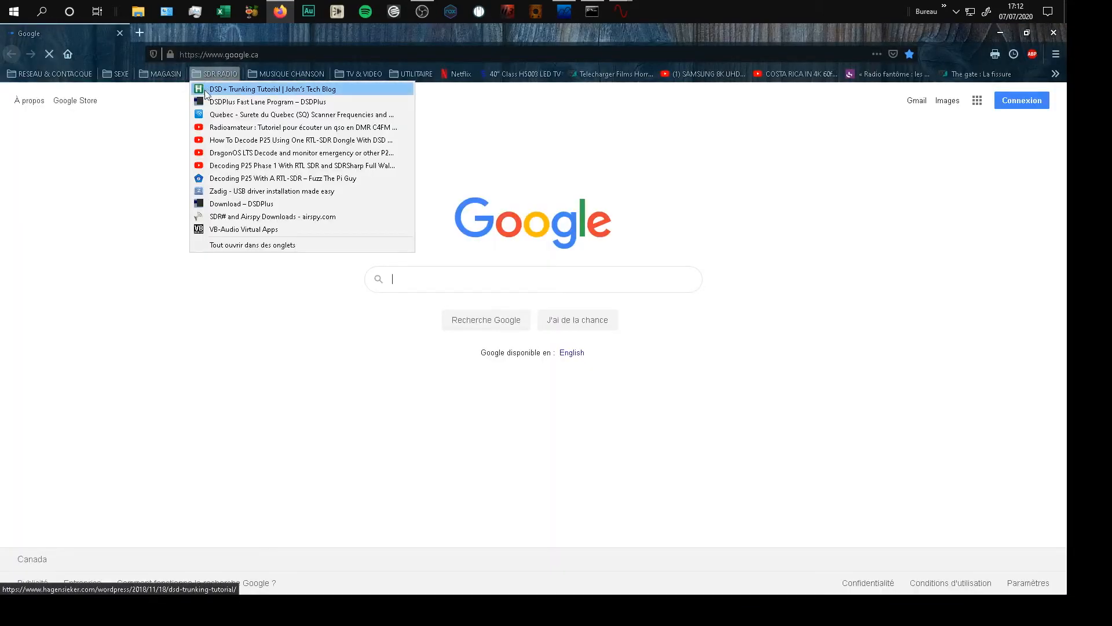
{"action": "left_click", "coordinate": [207, 104]}
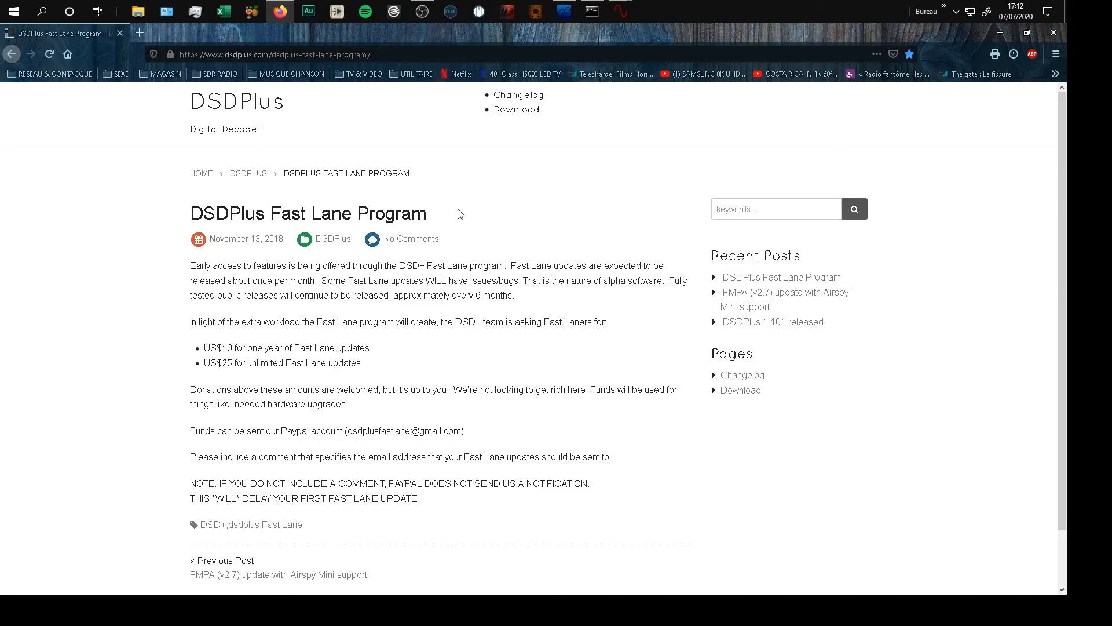
Bring up the DSD+ console, review its startup lines listing audio devices and enabled decoders, and close DSD+.
{"action": "left_click", "coordinate": [595, 15]}
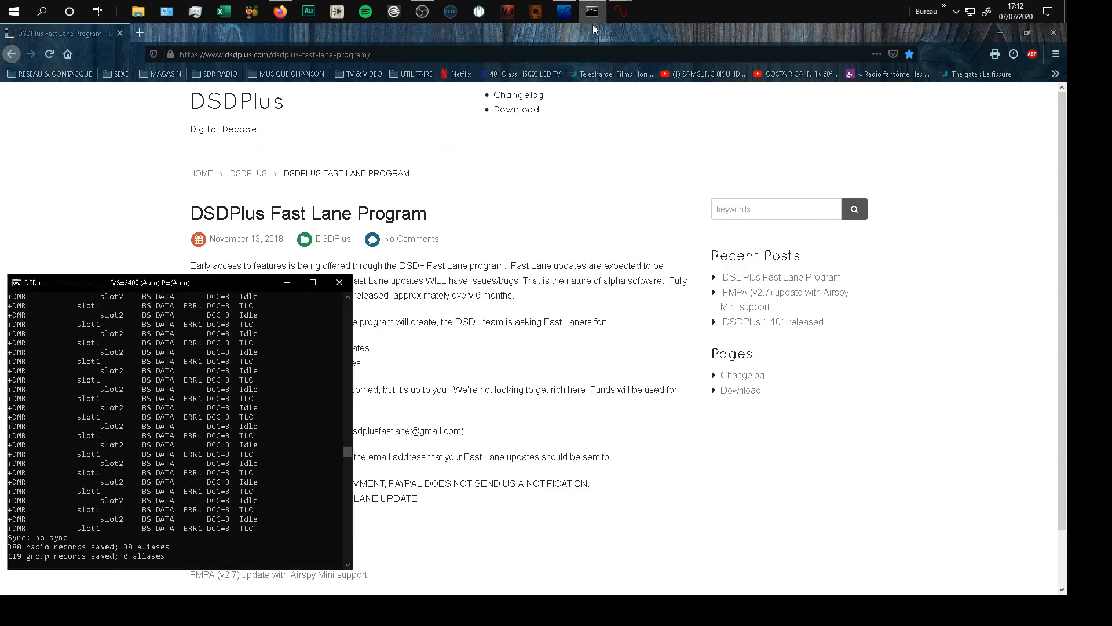
{"action": "left_click_drag", "start_coordinate": [348, 454], "coordinate": [347, 301]}
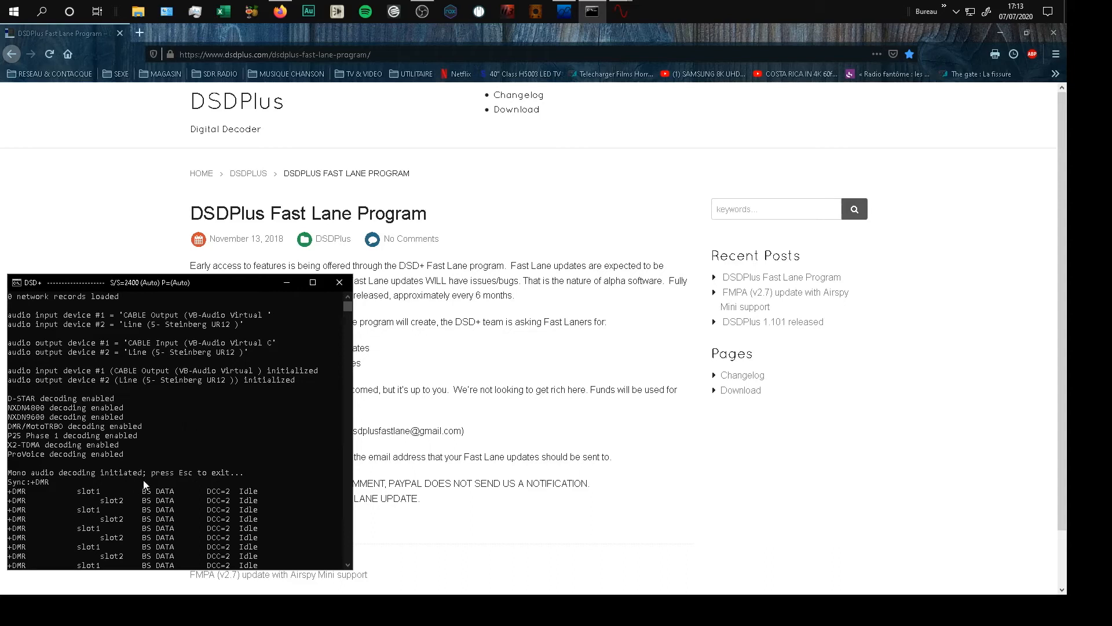
{"action": "left_click", "coordinate": [339, 282]}
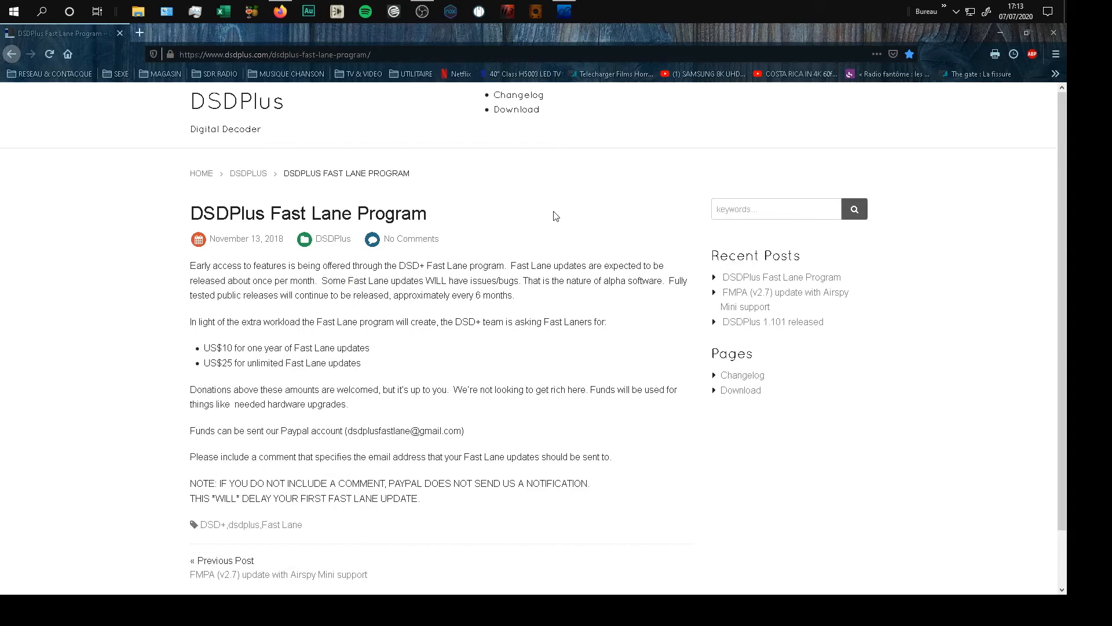
Examine the Fast Lane page's update prices, PayPal contact e-mail and payment comment notice, and close the browser.
{"action": "scroll", "coordinate": [446, 330], "scroll_direction": "down", "scroll_amount": 1}
{"action": "scroll", "coordinate": [447, 330], "scroll_direction": "down", "scroll_amount": 2}
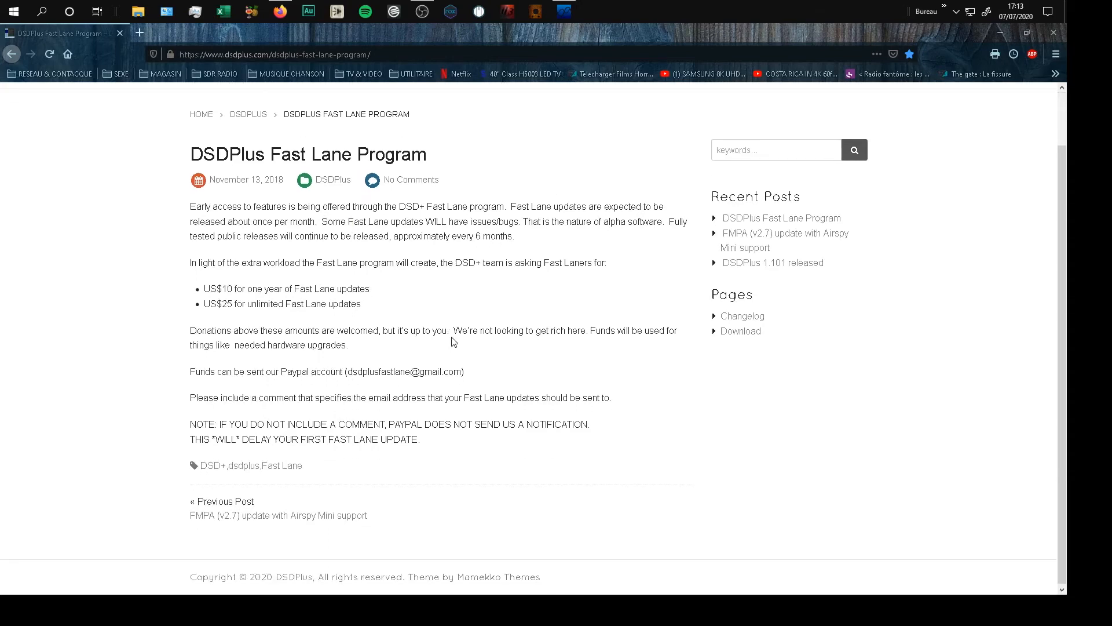
{"action": "scroll", "coordinate": [453, 342], "scroll_direction": "up", "scroll_amount": 1}
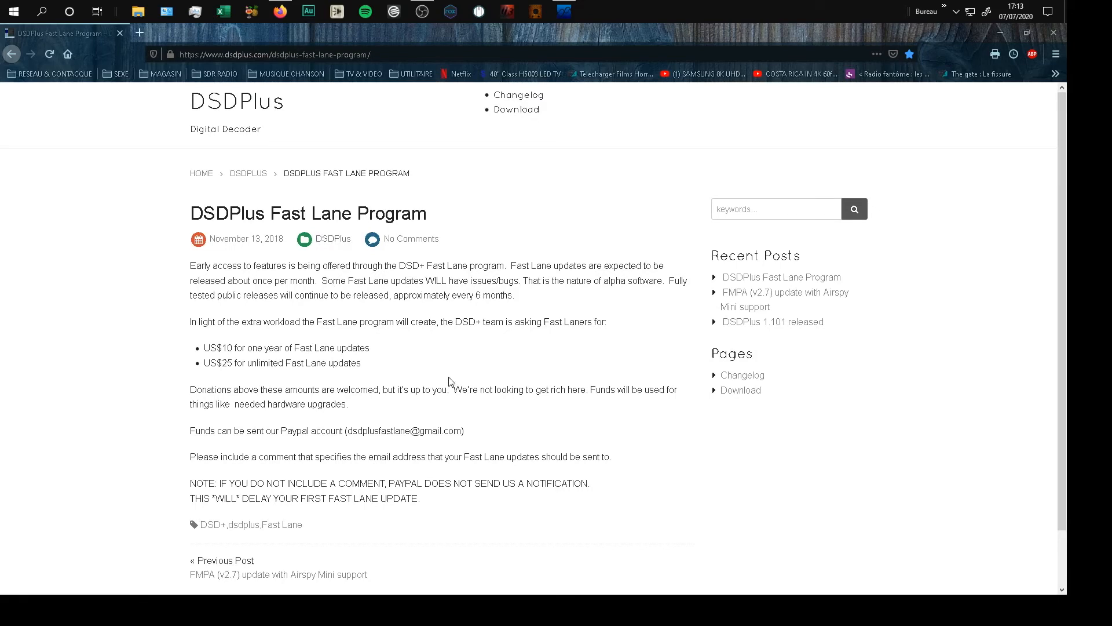
{"action": "scroll", "coordinate": [450, 384], "scroll_direction": "down", "scroll_amount": 2}
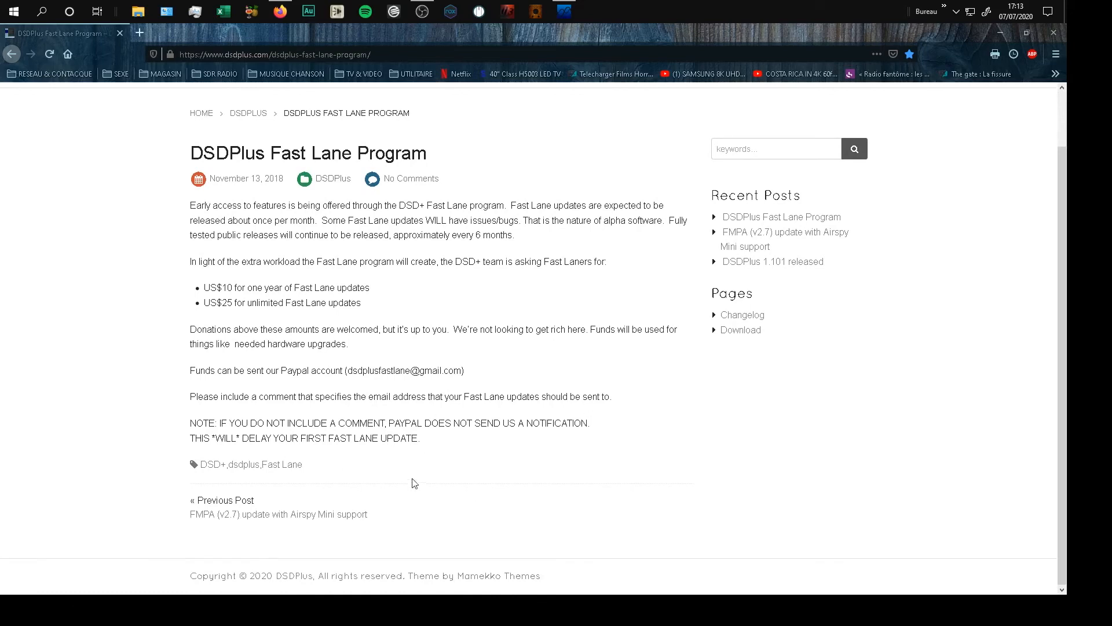
{"action": "scroll", "coordinate": [422, 464], "scroll_direction": "up", "scroll_amount": 2}
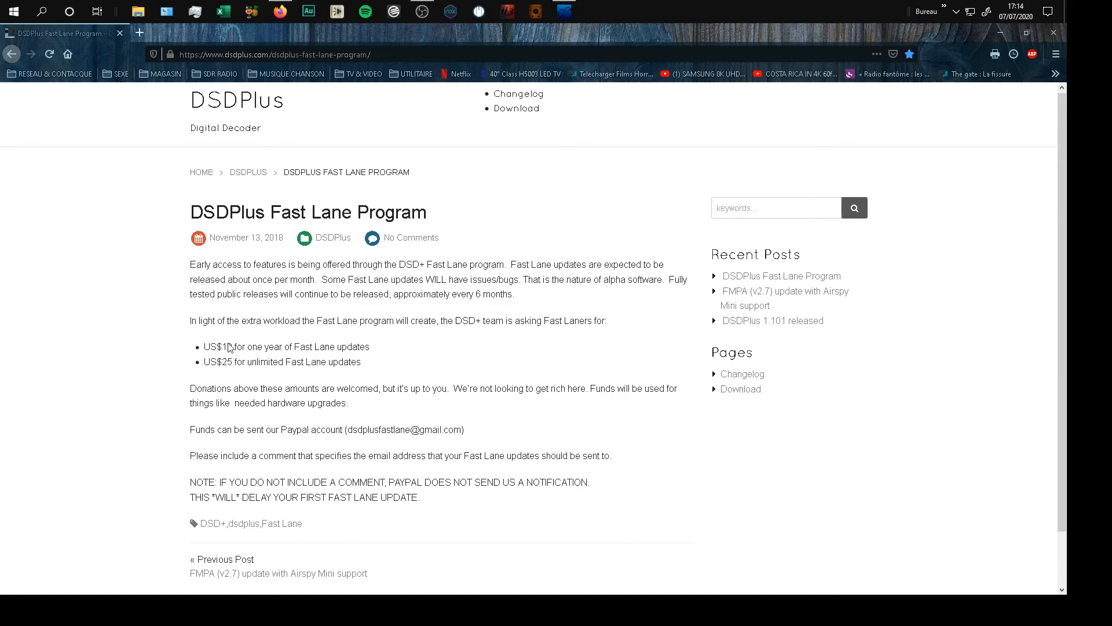
{"action": "left_click_drag", "start_coordinate": [233, 347], "coordinate": [204, 351]}
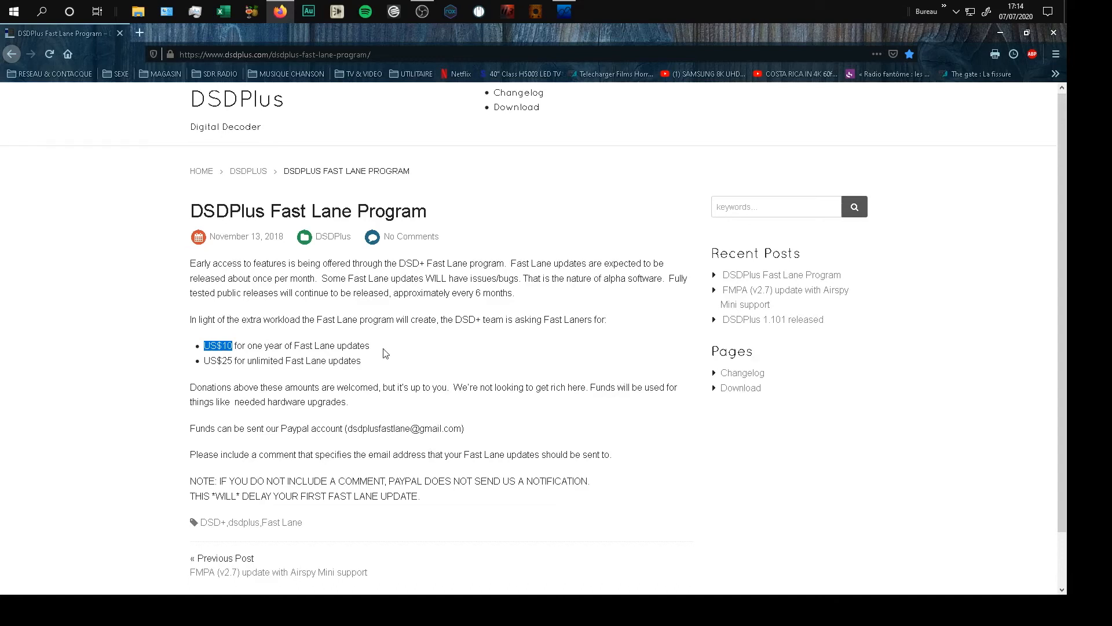
{"action": "scroll", "coordinate": [383, 353], "scroll_direction": "down", "scroll_amount": 2}
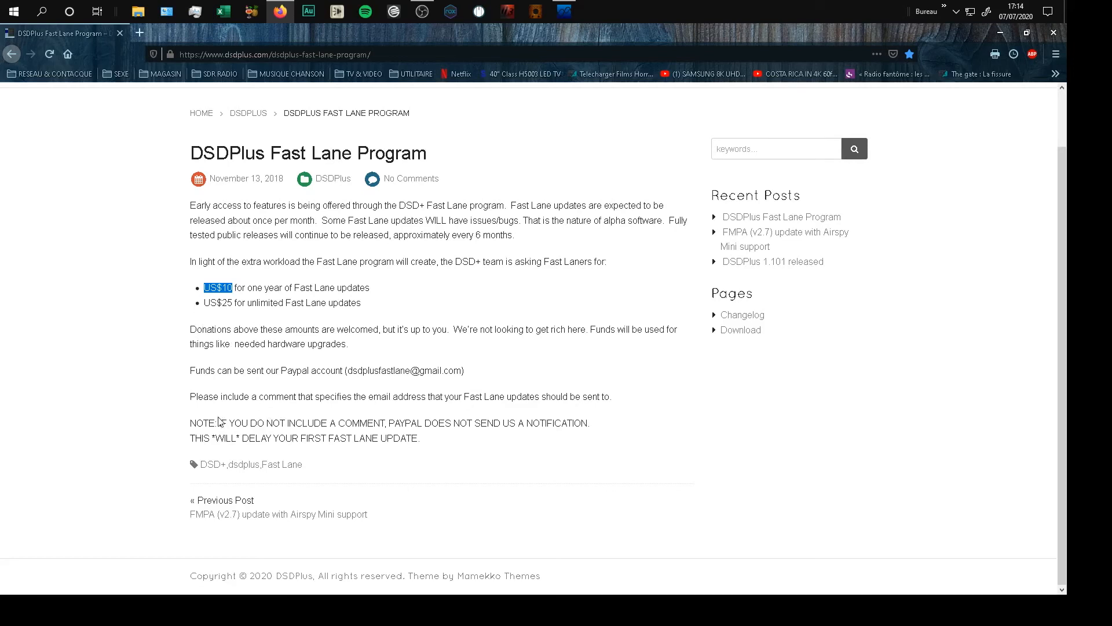
{"action": "left_click_drag", "start_coordinate": [220, 424], "coordinate": [469, 448]}
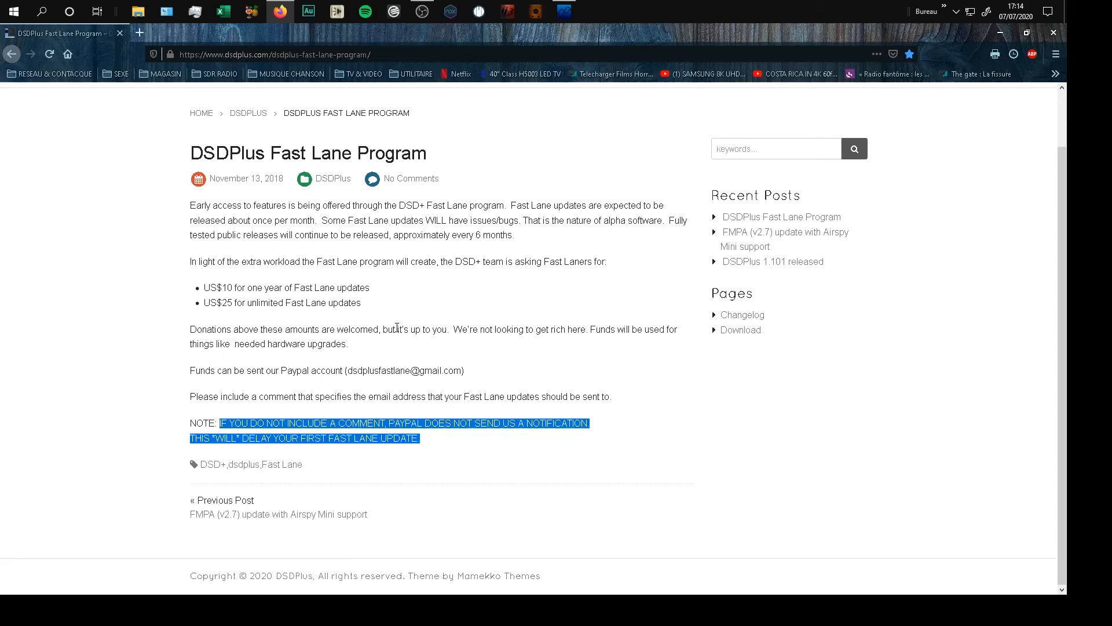
{"action": "left_click_drag", "start_coordinate": [348, 372], "coordinate": [459, 371]}
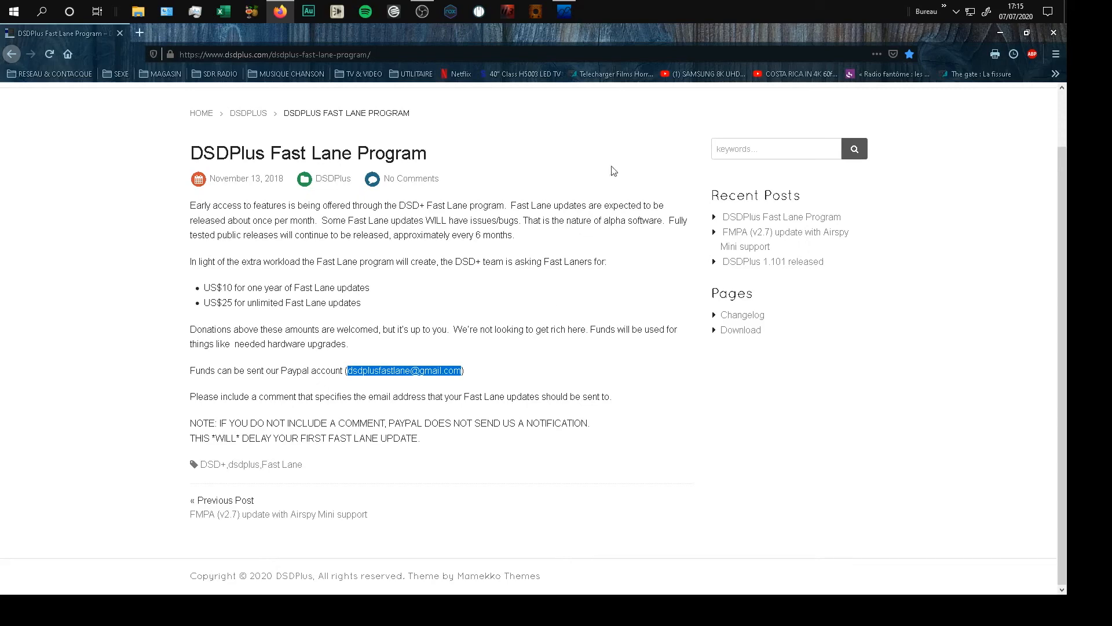
{"action": "left_click", "coordinate": [1054, 33]}
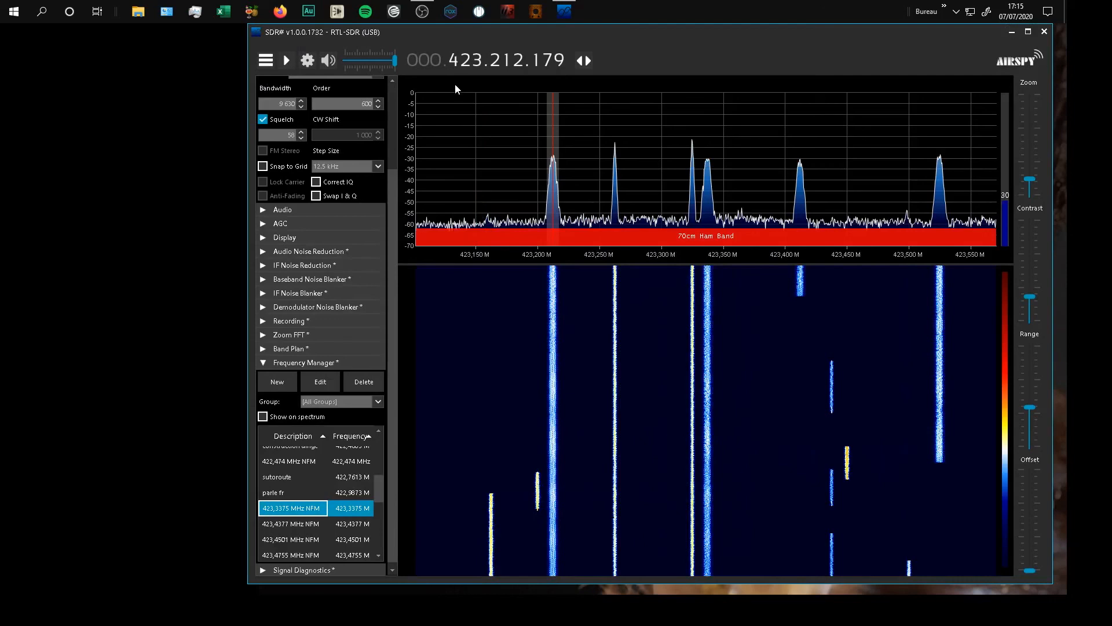
Maximize the SDR# window and expand its Audio settings.
{"action": "left_click", "coordinate": [1028, 32]}
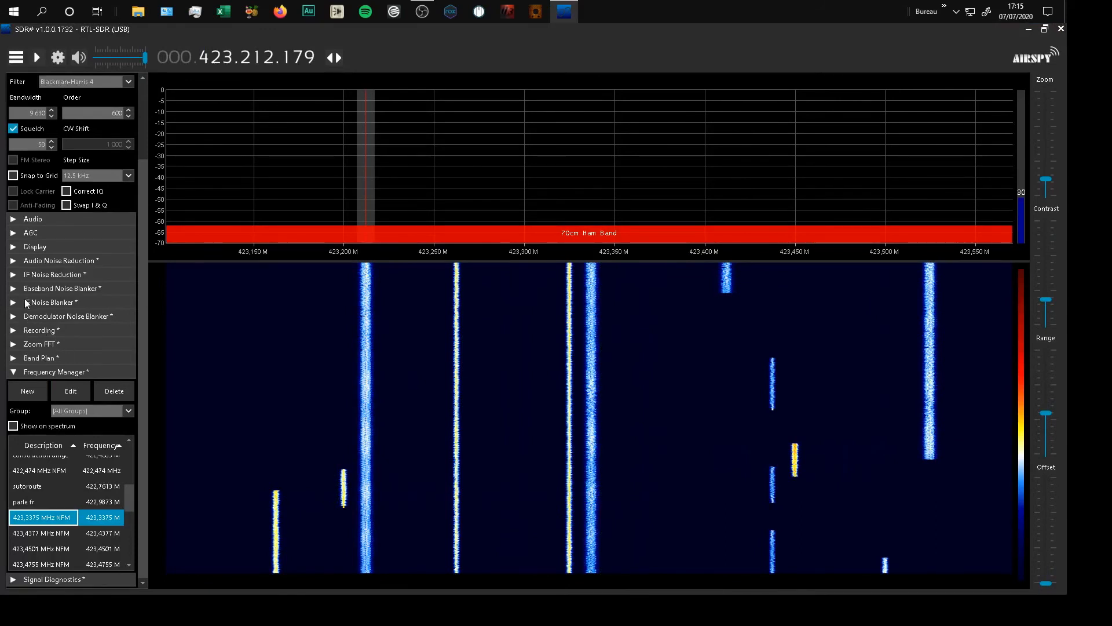
{"action": "left_click", "coordinate": [12, 219]}
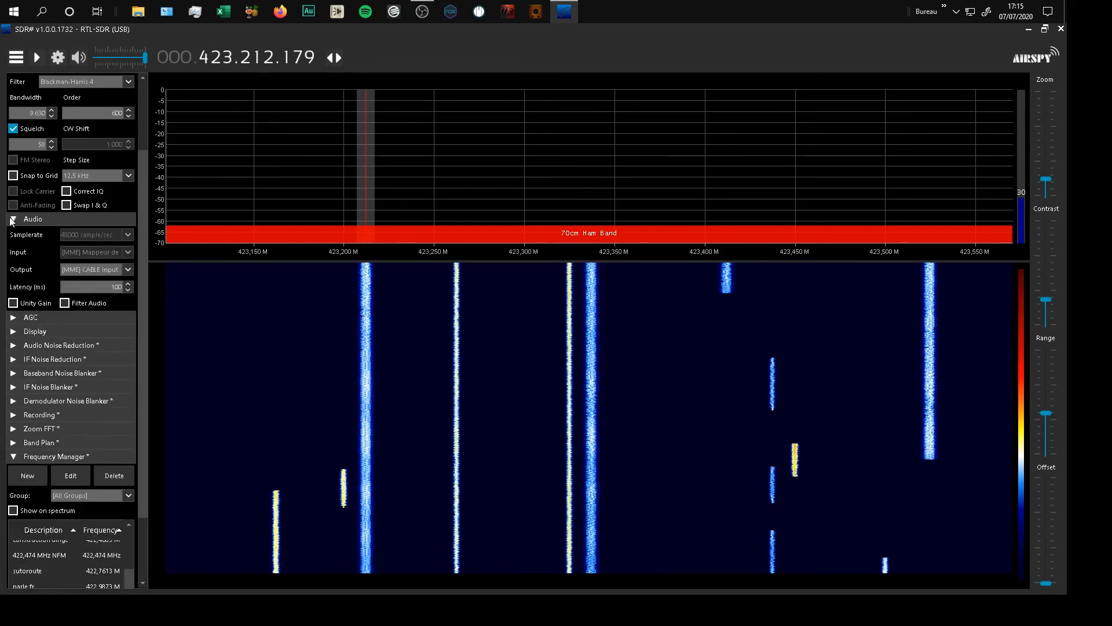
Make the Steinberg UR12 Line the default Windows playback device in the Control Panel's sound settings, and close the Control Panel.
{"action": "left_click", "coordinate": [168, 14]}
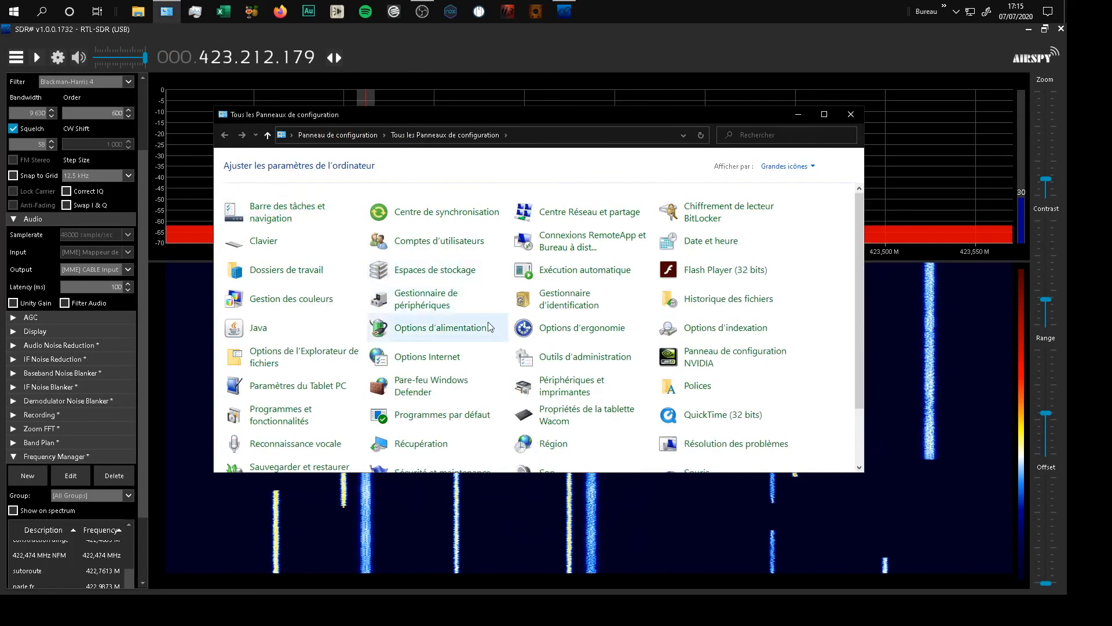
{"action": "scroll", "coordinate": [441, 325], "scroll_direction": "down", "scroll_amount": 1}
{"action": "left_click", "coordinate": [547, 421]}
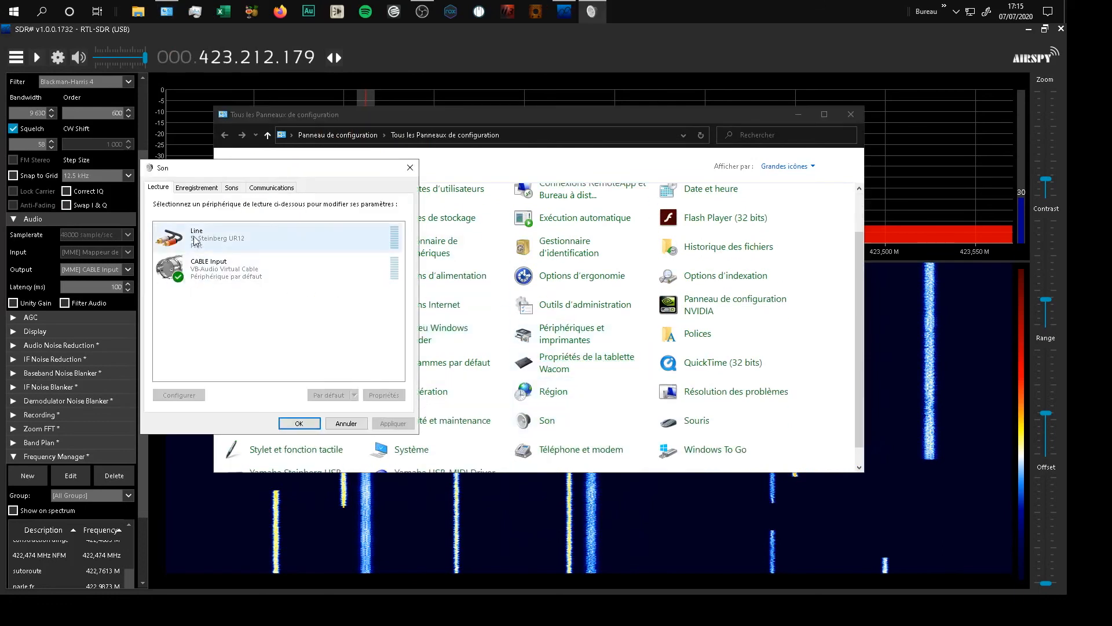
{"action": "left_click", "coordinate": [194, 248]}
{"action": "left_click", "coordinate": [332, 397]}
{"action": "left_click", "coordinate": [299, 422]}
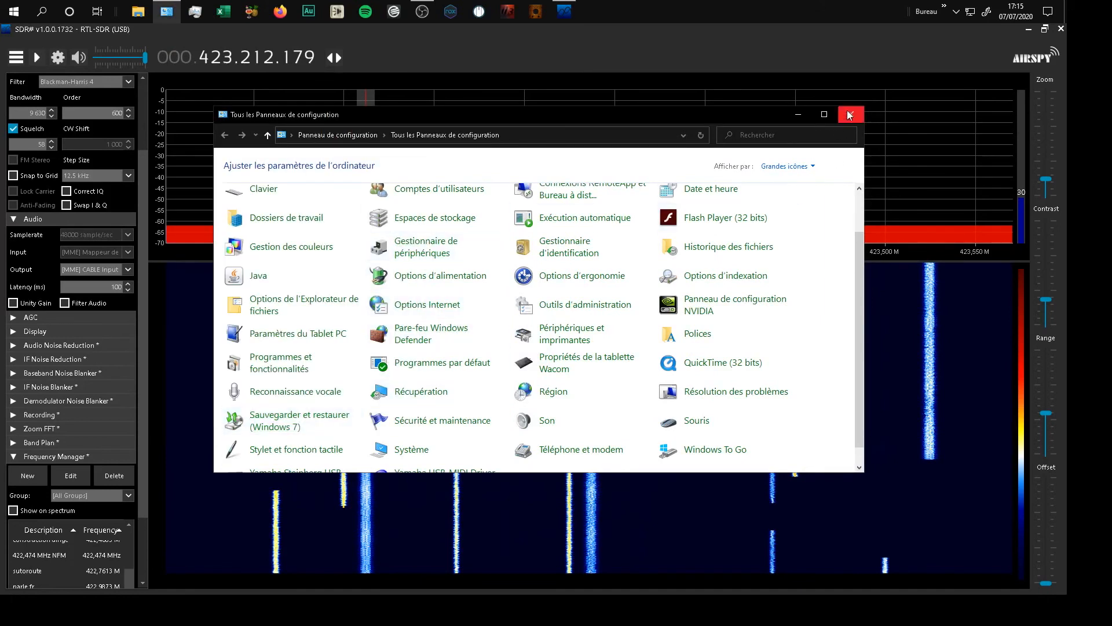
{"action": "left_click", "coordinate": [850, 116]}
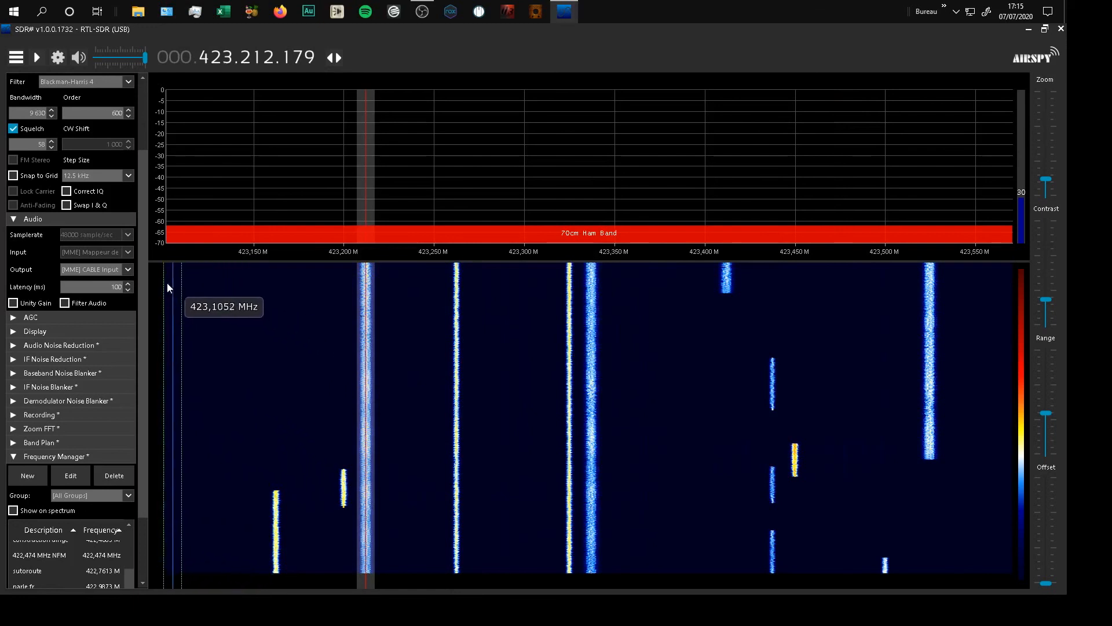
Set the SDR# audio output to [MME] Line (5- Steinberg UR12).
{"action": "left_click", "coordinate": [127, 268]}
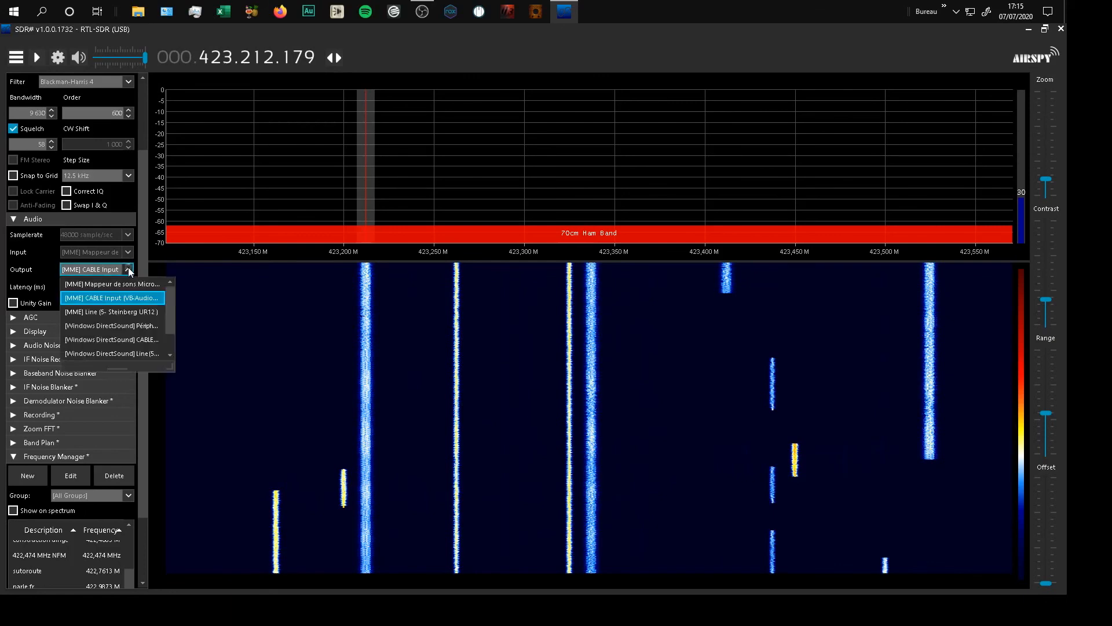
{"action": "left_click", "coordinate": [110, 311]}
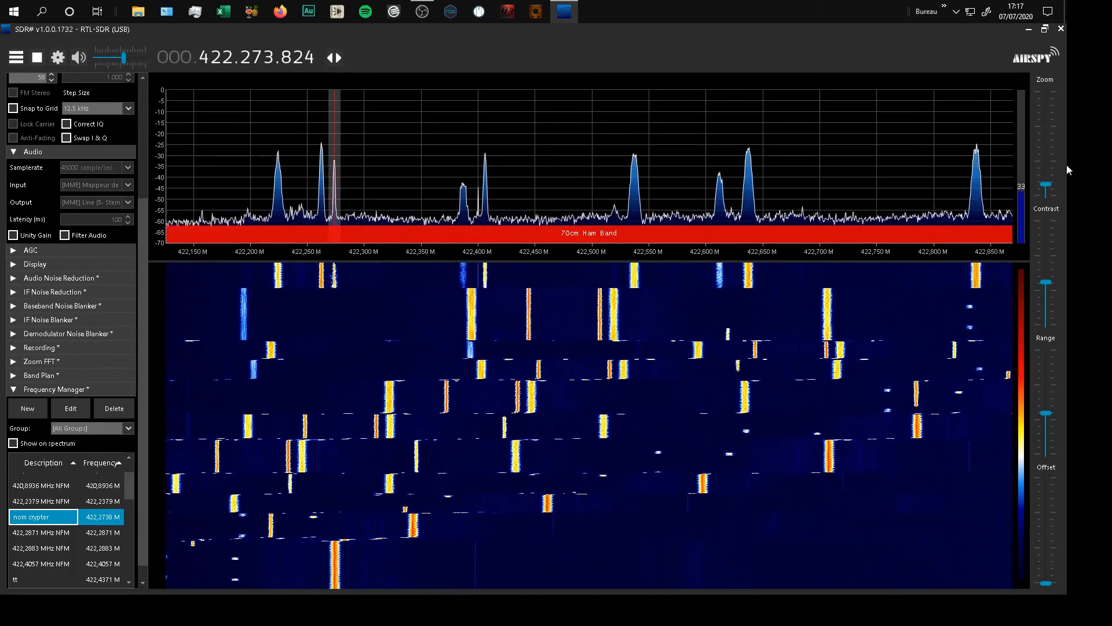
Zoom in closely on the 422.273.824 MHz signal to inspect its waterfall pattern, and zoom partly back out to compare neighbouring signals.
{"action": "left_click_drag", "start_coordinate": [1045, 183], "coordinate": [1045, 162]}
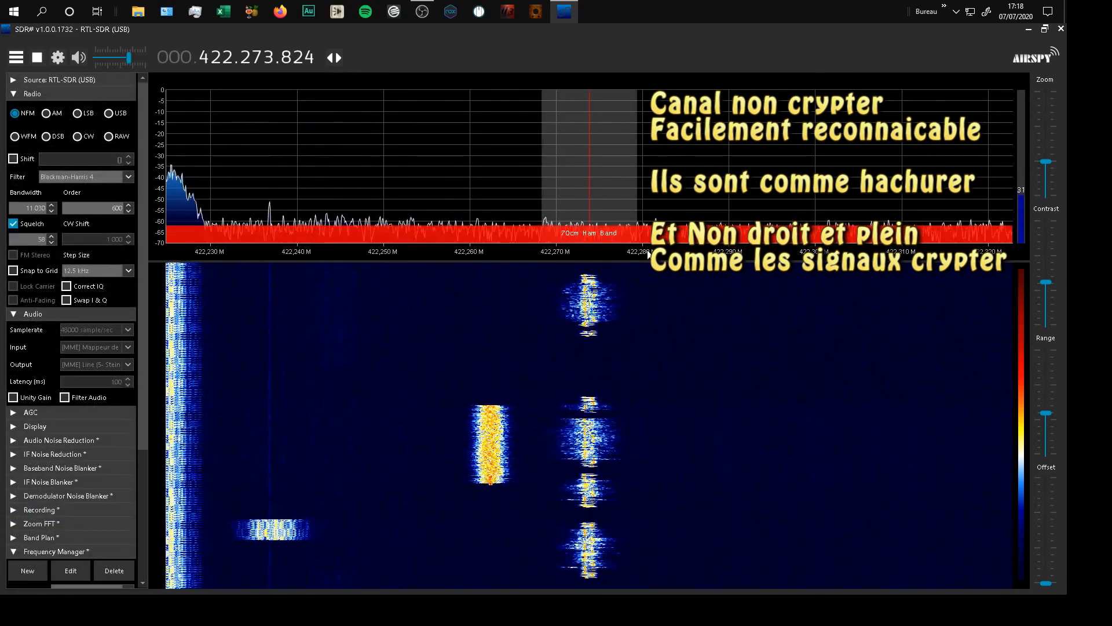
{"action": "left_click", "coordinate": [1045, 176]}
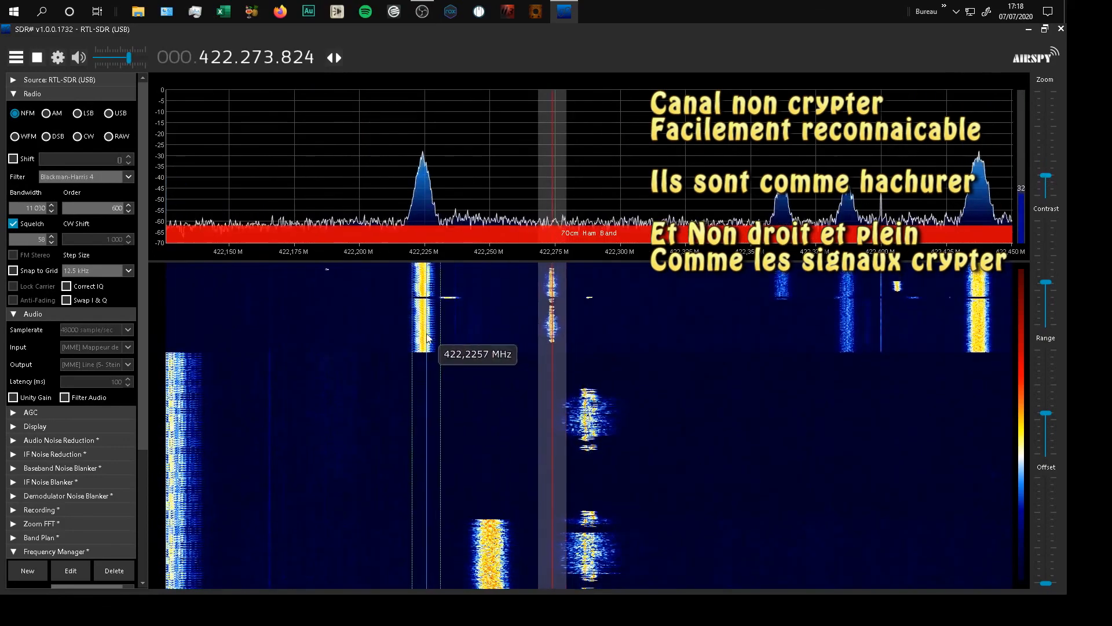